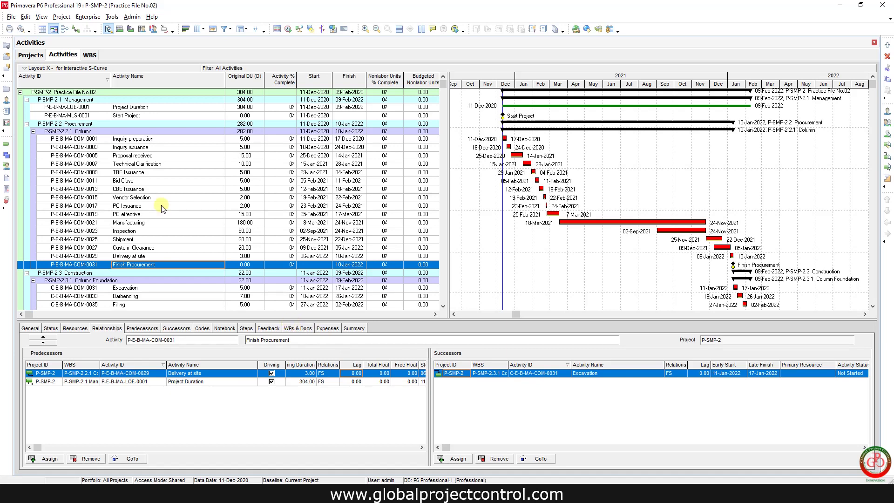
Step: Place the Primavera P6 project beside the Excel exercise workbook and narrow the activity table to reveal more of the Gantt chart
key(super+Left)
key(alt+Tab)
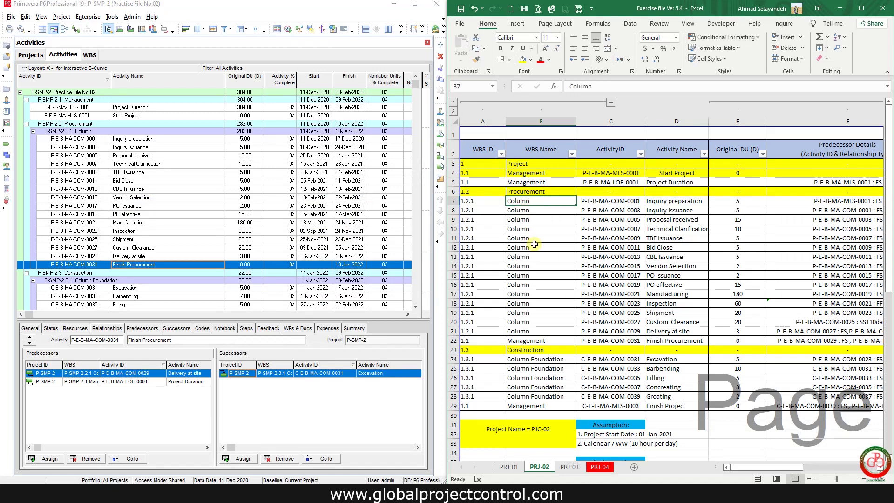
drag(421, 247, 261, 255)
click(269, 315)
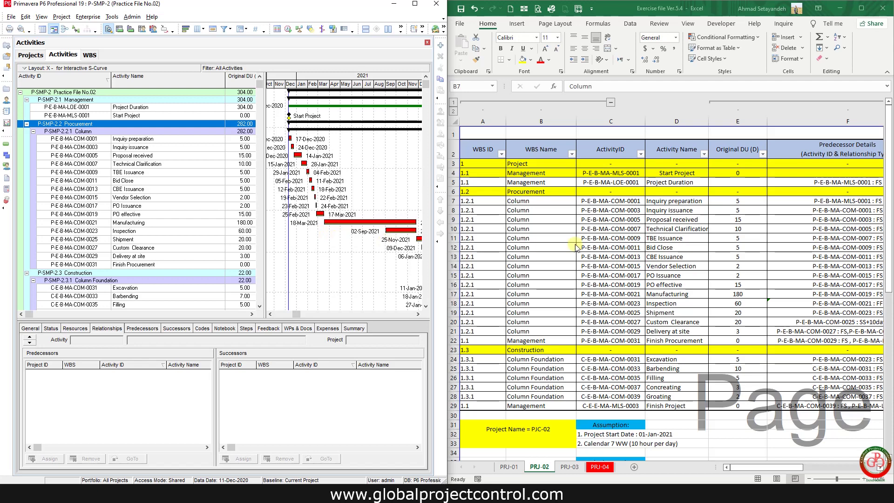
Step: Collapse the grouped columns after Activity Name in the PRJ-02 sheet and select the Activity % Complete, Actual Start and Actual Finish values
click(744, 102)
click(745, 101)
scroll(661, 250, right, 1)
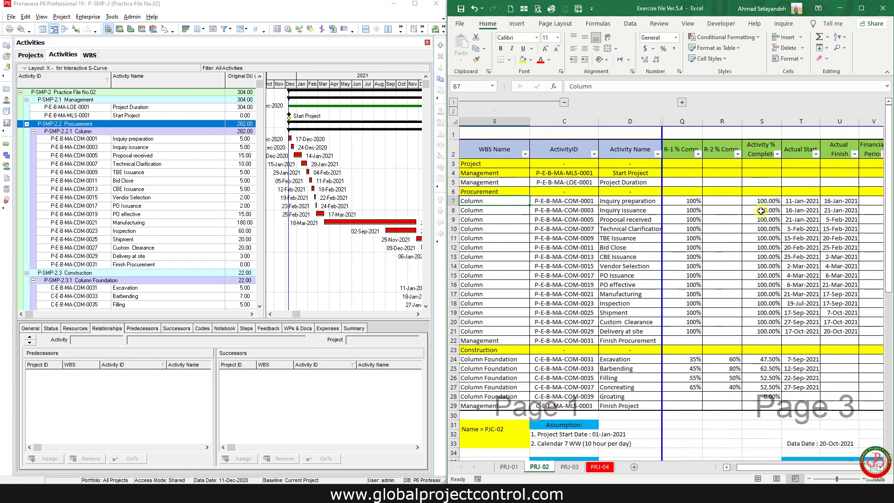
drag(767, 196, 842, 396)
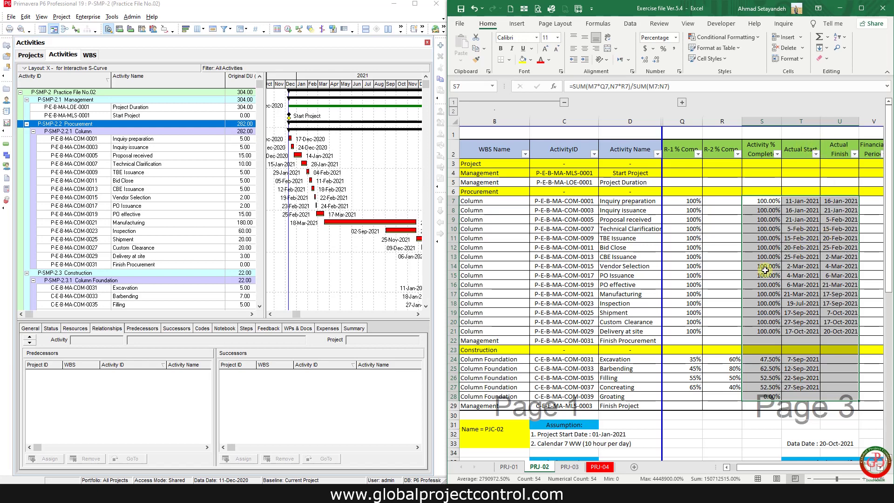
Step: Turn off the filter on the PRJ-02 sheet's header row
click(630, 24)
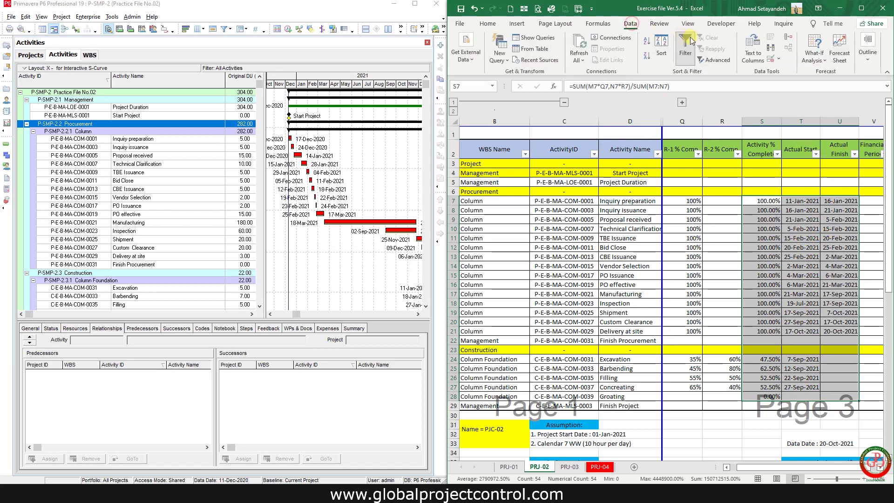
click(690, 41)
click(754, 246)
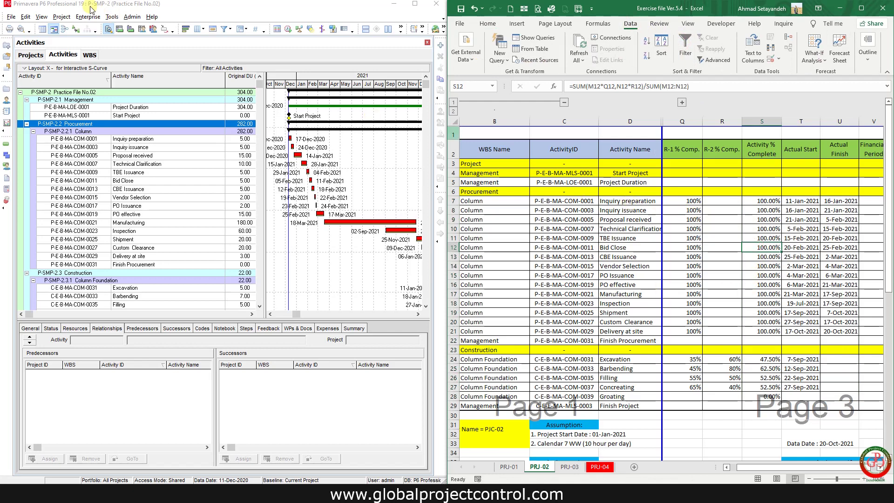
Step: In Primavera P6, start a Spreadsheet (XLSX) export of the project's Activities data and proceed to the template selection
click(10, 17)
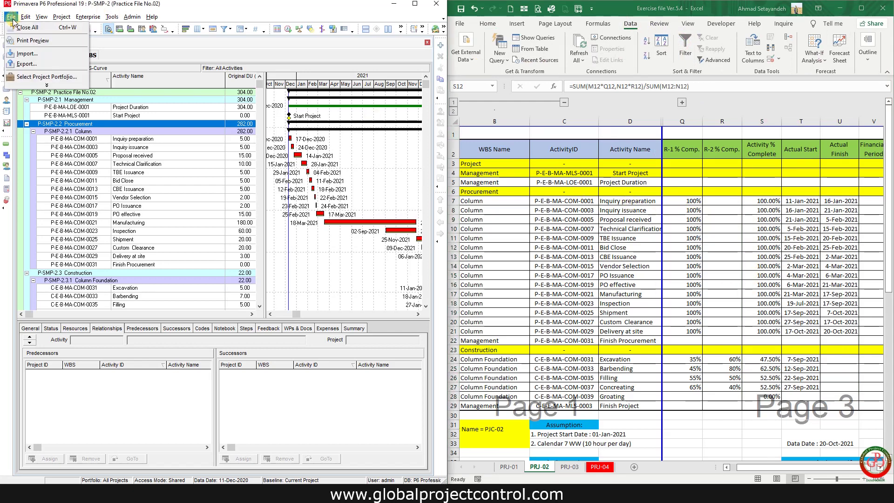
click(34, 64)
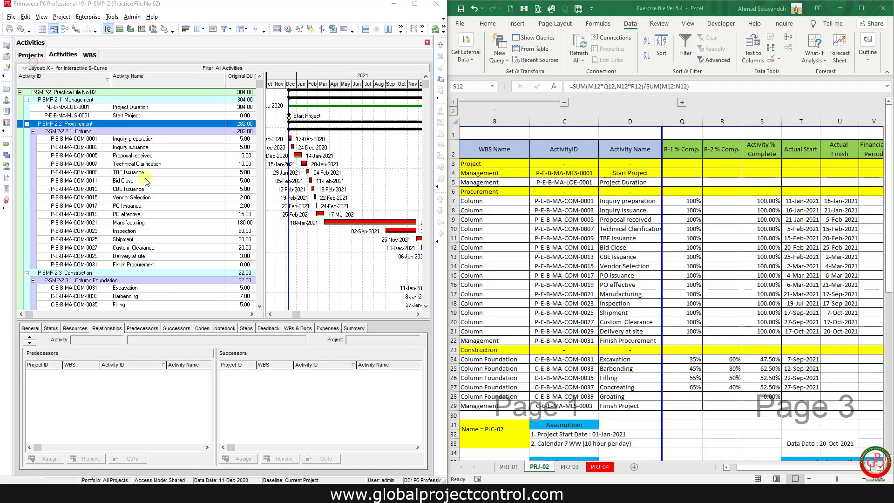
click(341, 264)
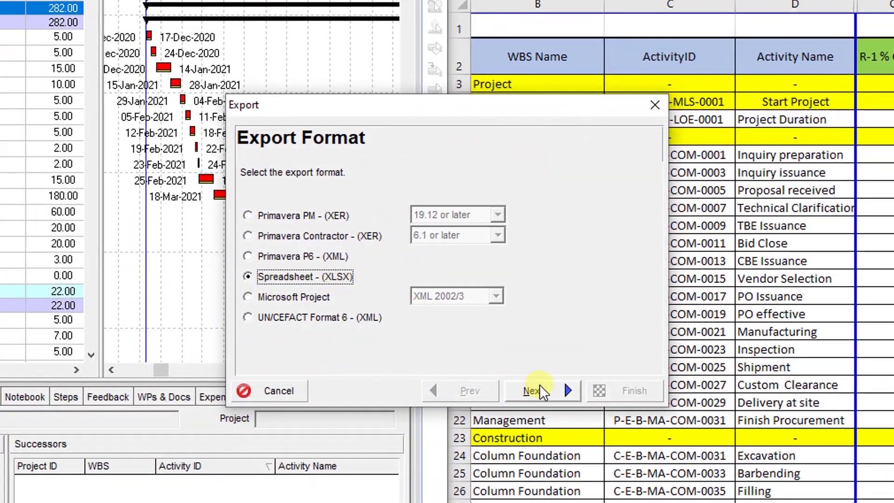
click(540, 390)
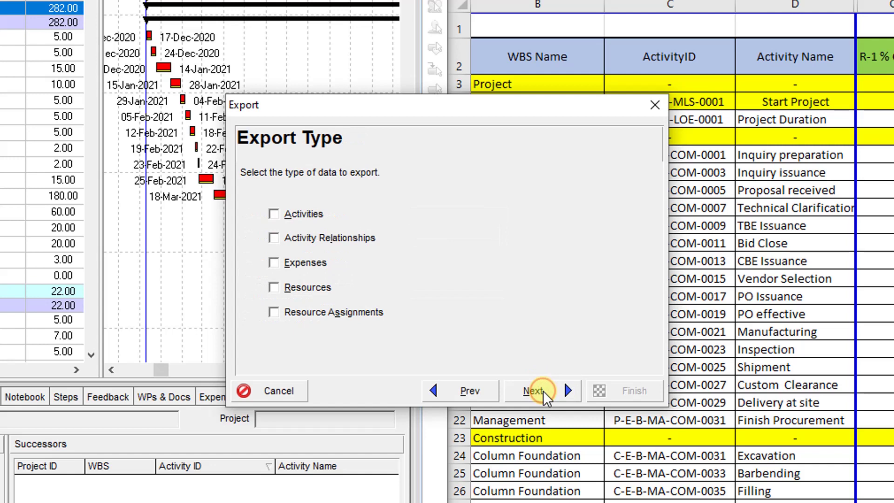
click(296, 216)
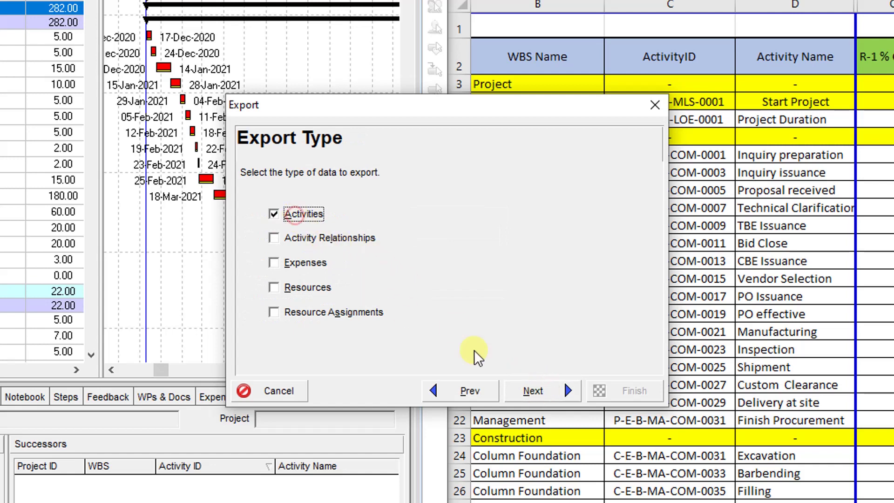
click(535, 392)
click(267, 241)
click(544, 390)
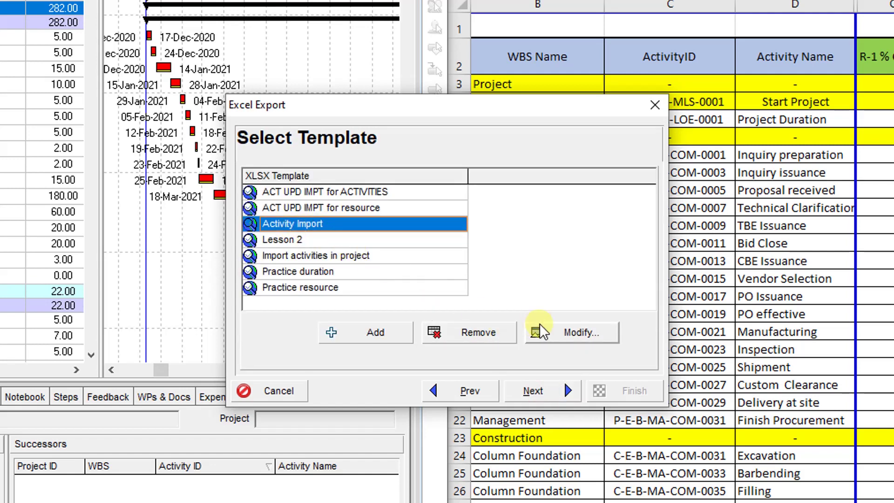
Step: Modify the Activity Import template by adding the Actual Start and Actual Finish columns after Activity Name, in that order
click(590, 334)
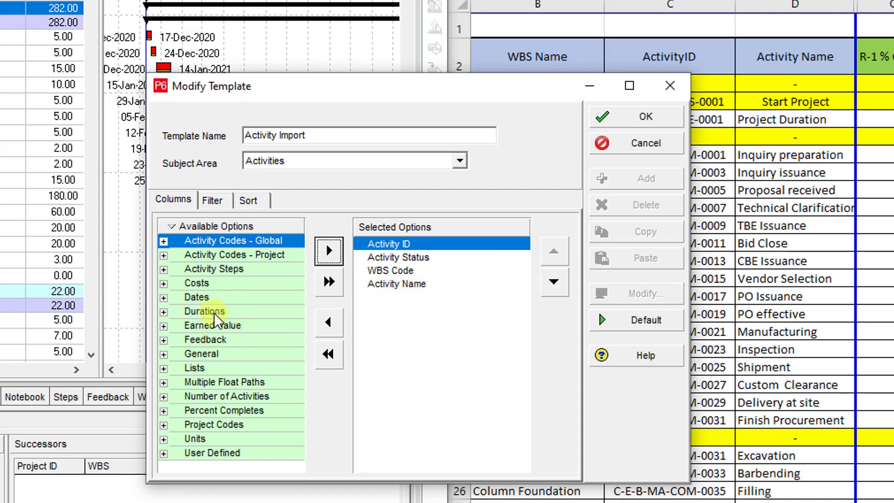
double_click(207, 297)
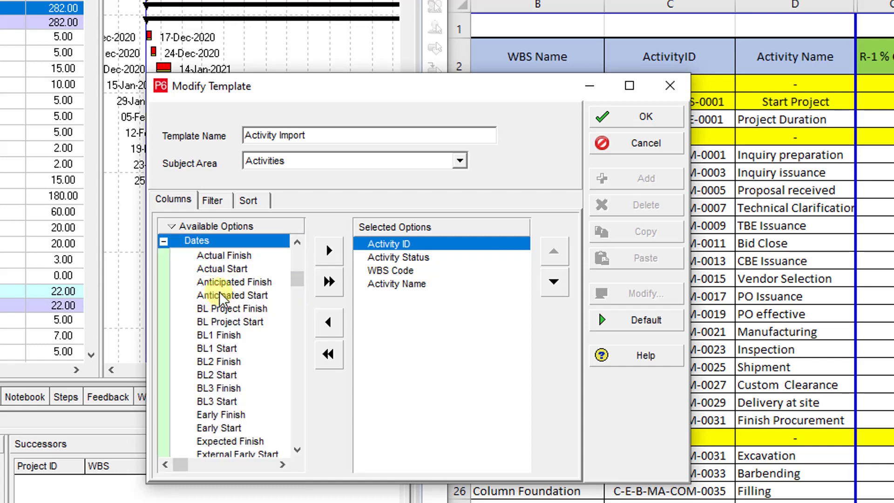
double_click(234, 268)
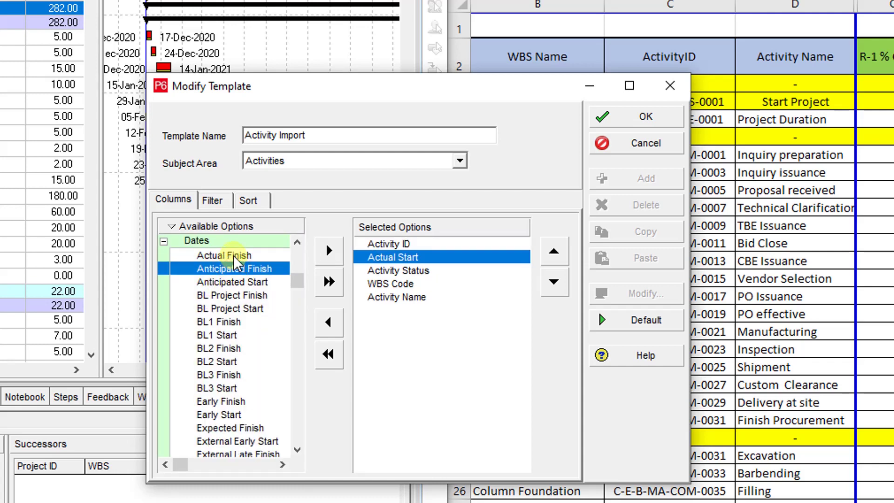
double_click(234, 256)
drag(396, 256, 400, 328)
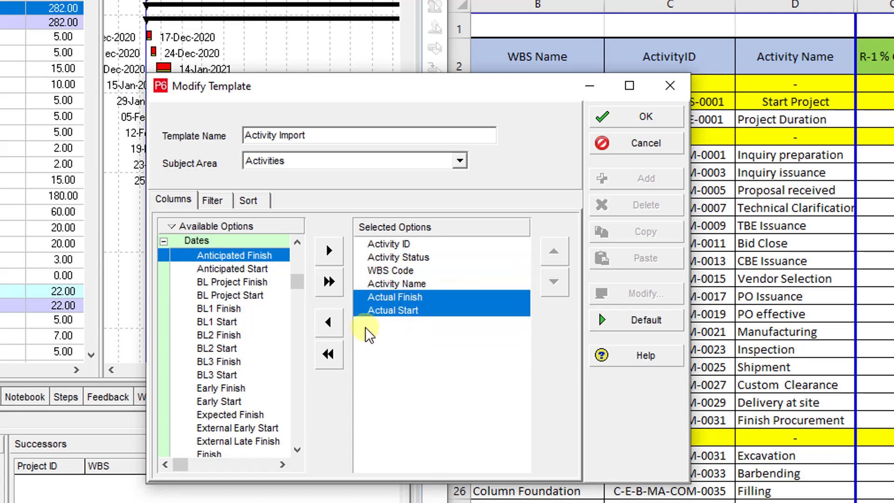
click(391, 310)
click(554, 251)
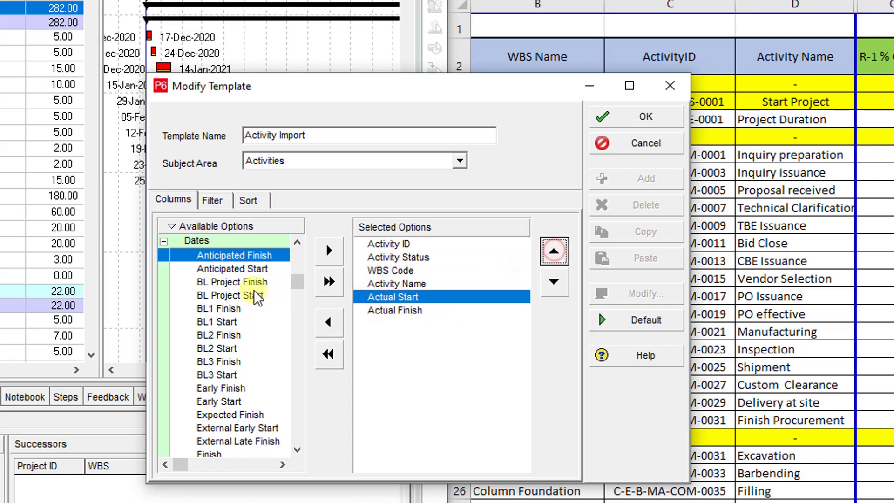
Step: Add the Original Duration and Remaining Duration columns after Actual Finish in the export template
click(246, 295)
scroll(251, 320, down, 1)
scroll(250, 320, up, 2)
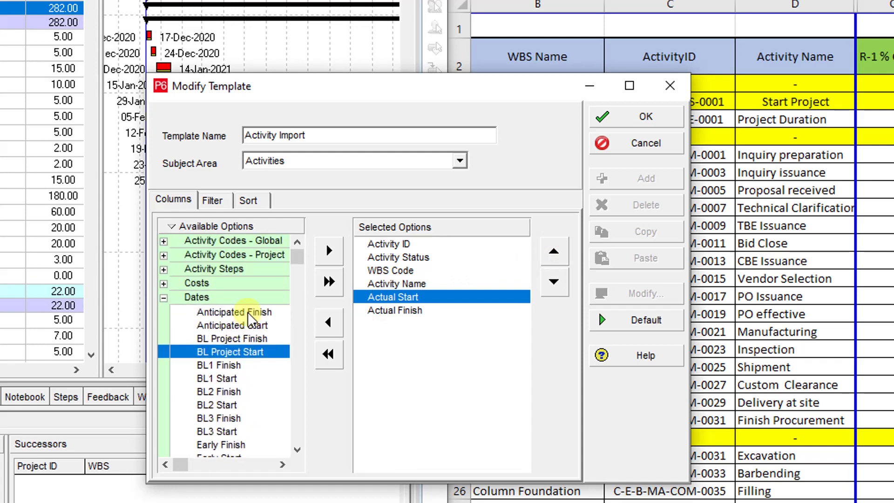
double_click(225, 297)
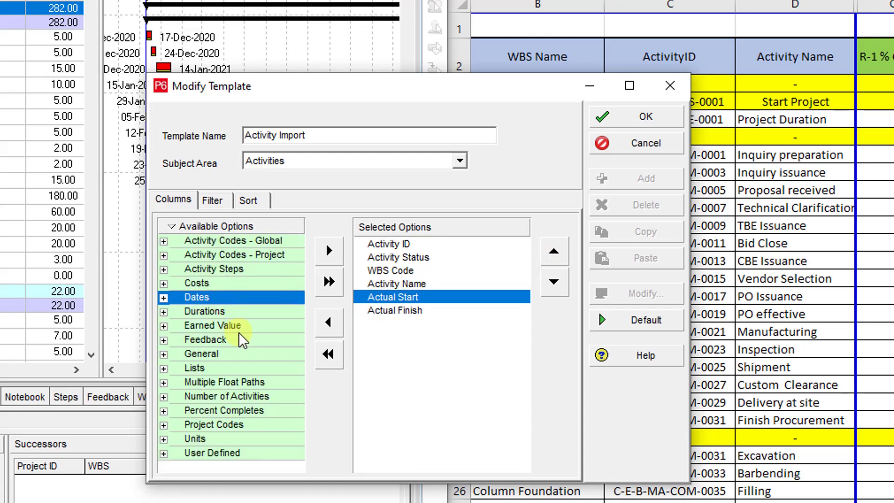
double_click(230, 311)
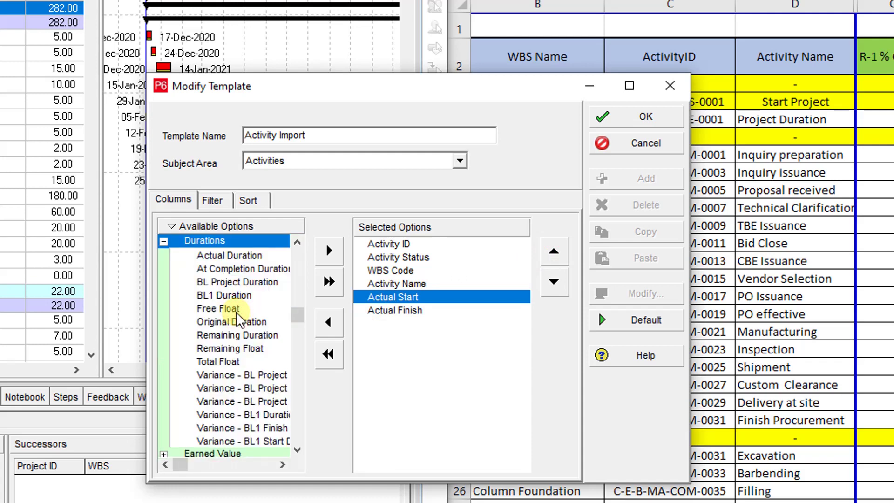
click(235, 322)
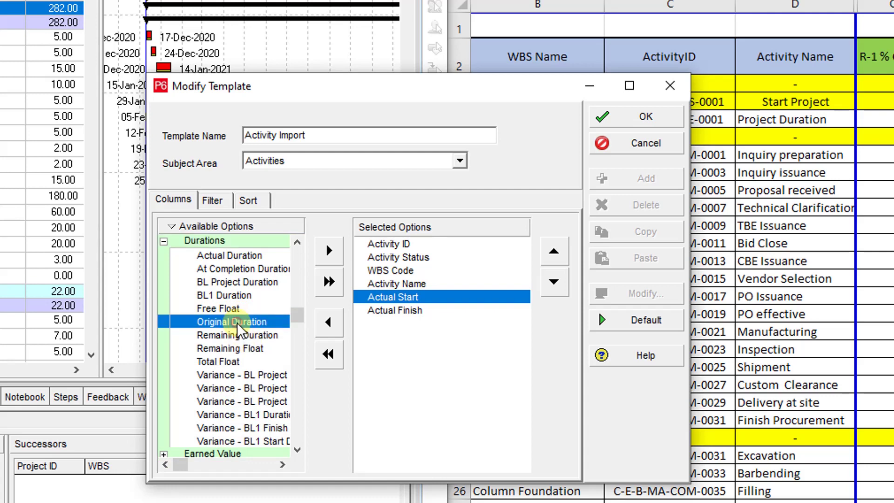
click(393, 312)
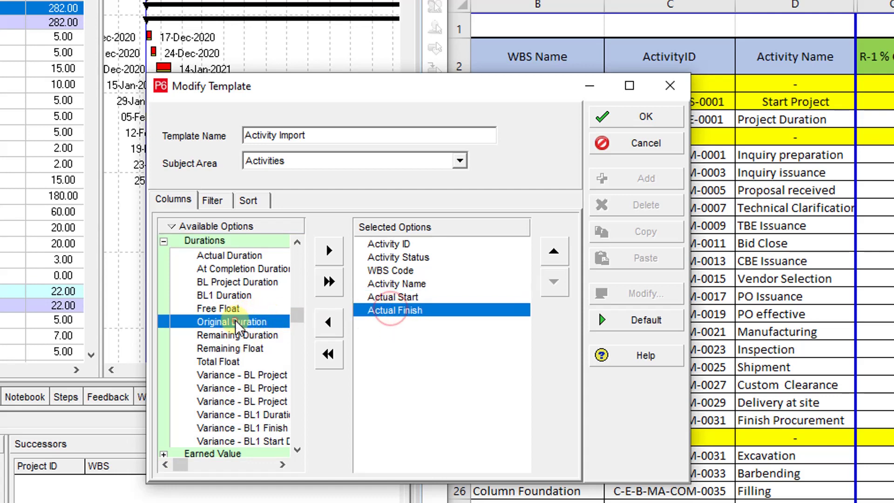
double_click(238, 321)
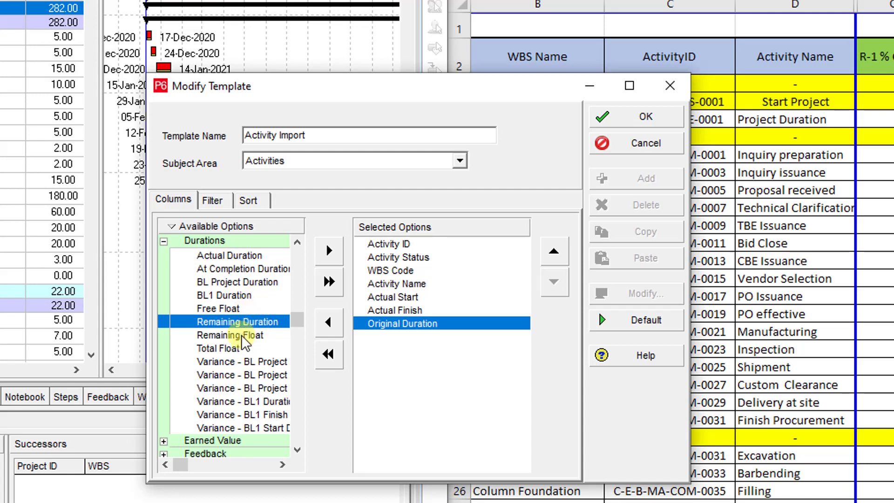
double_click(240, 322)
double_click(210, 240)
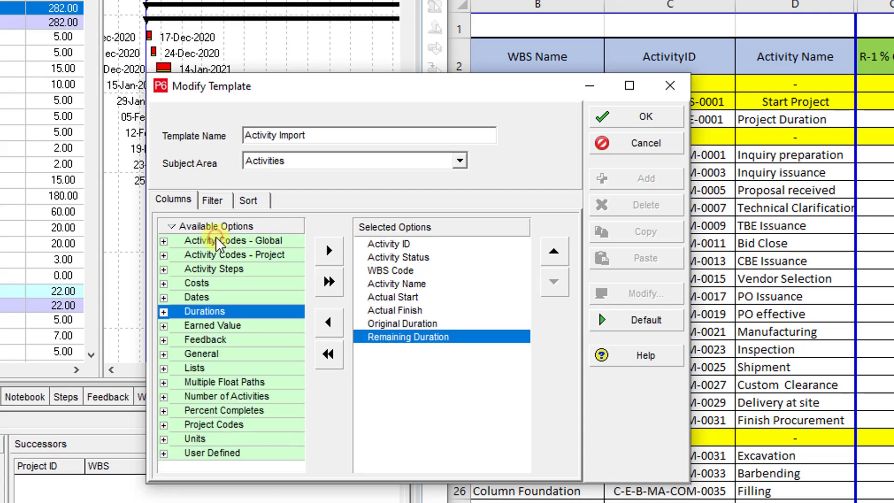
Step: Add the Activity % Complete column after Remaining Duration in the export template
double_click(246, 411)
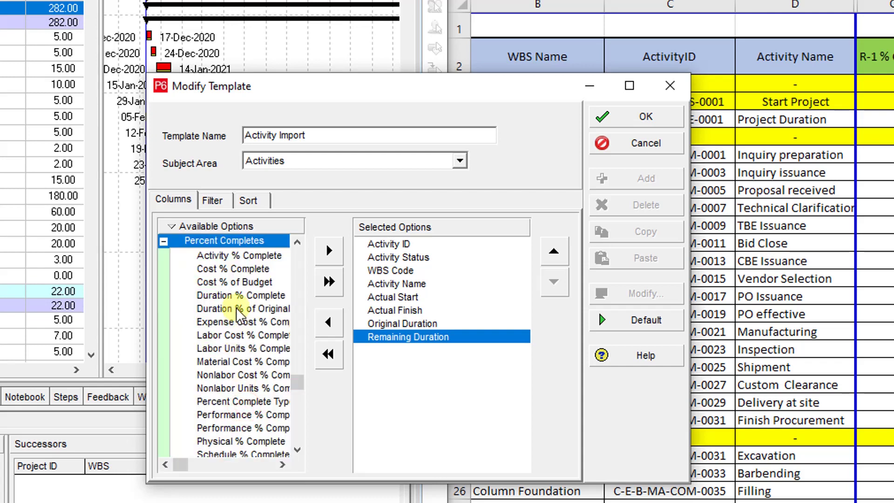
double_click(249, 261)
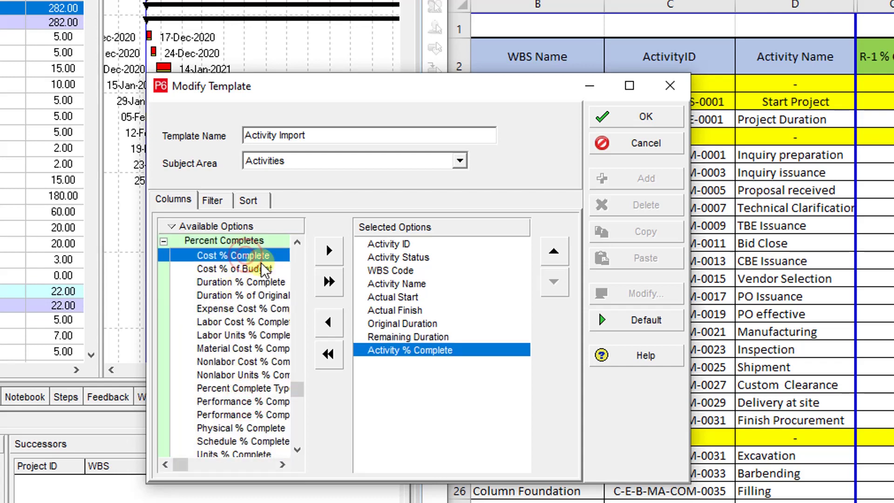
click(233, 241)
double_click(233, 241)
click(251, 326)
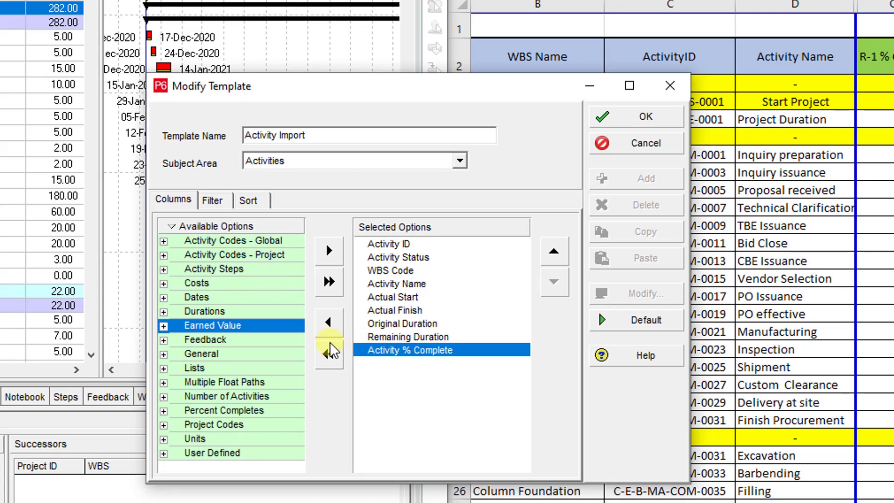
Step: Add the Finish date column to the template and place it directly below Activity Name
double_click(197, 297)
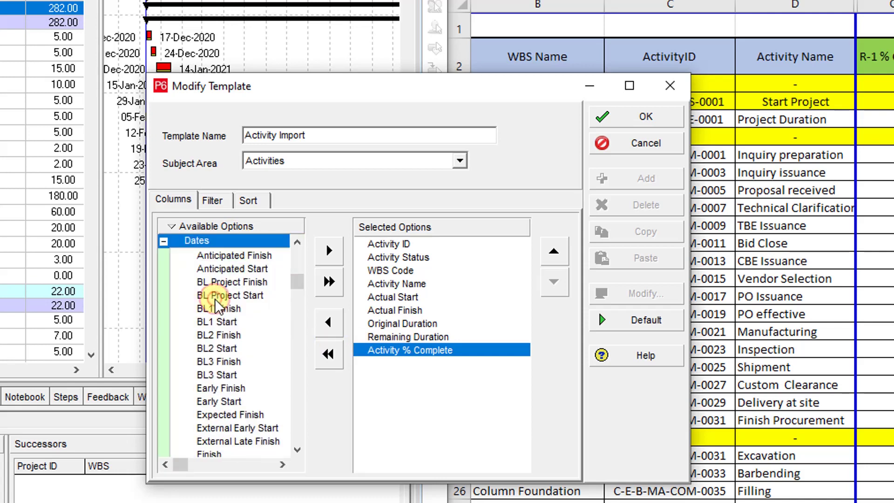
scroll(226, 389, down, 1)
scroll(227, 391, down, 1)
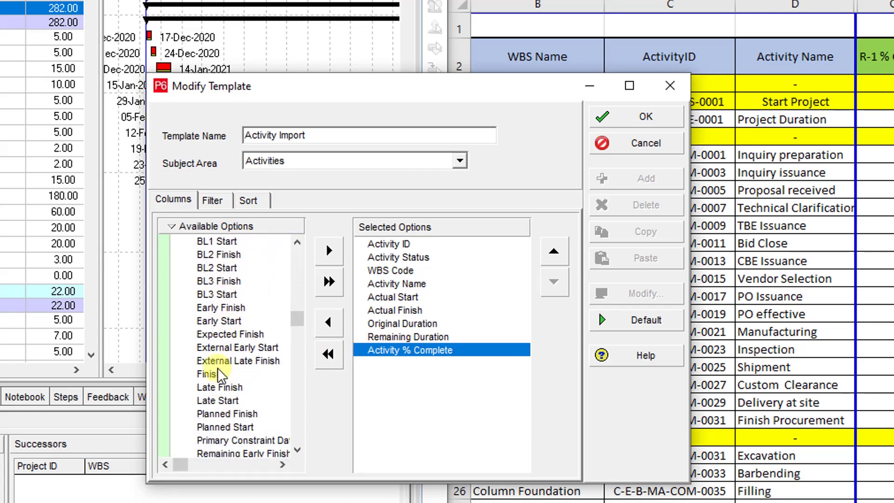
double_click(219, 375)
click(553, 252)
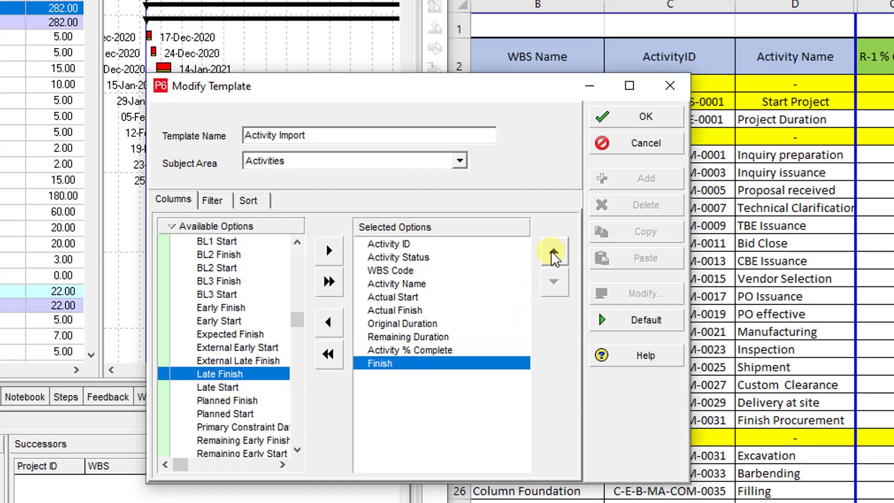
click(553, 252)
click(553, 252)
click(553, 252)
click(553, 253)
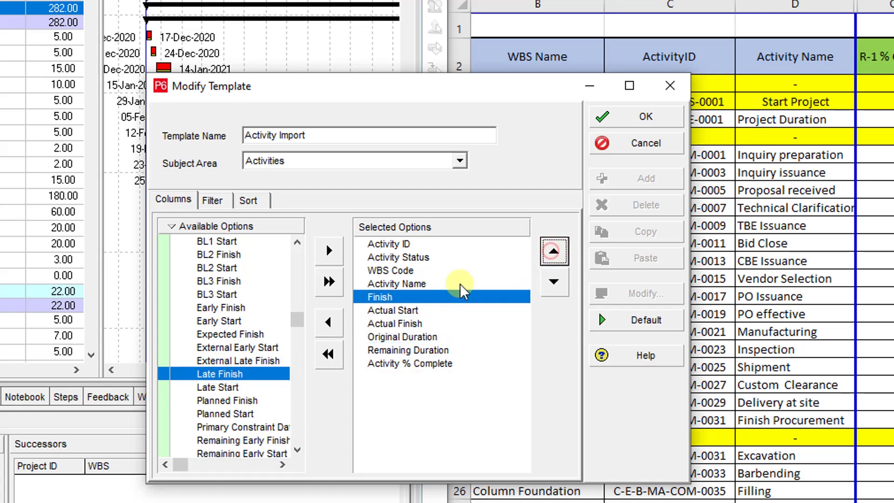
Step: Add the Start date column to the template and place it between Activity Name and Finish
click(232, 360)
scroll(227, 394, down, 3)
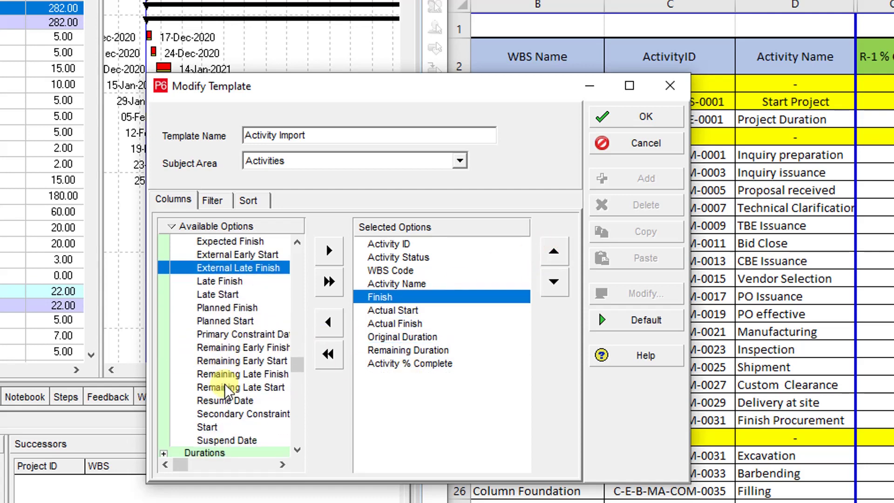
click(212, 414)
double_click(212, 414)
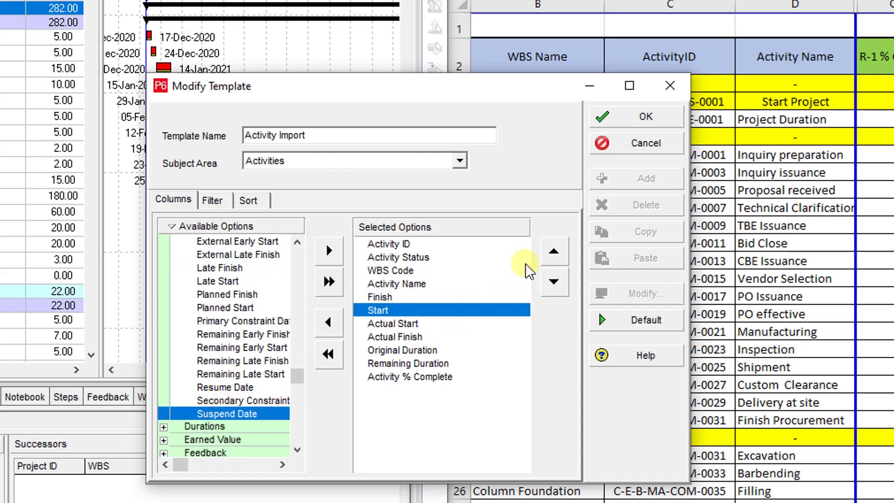
click(553, 252)
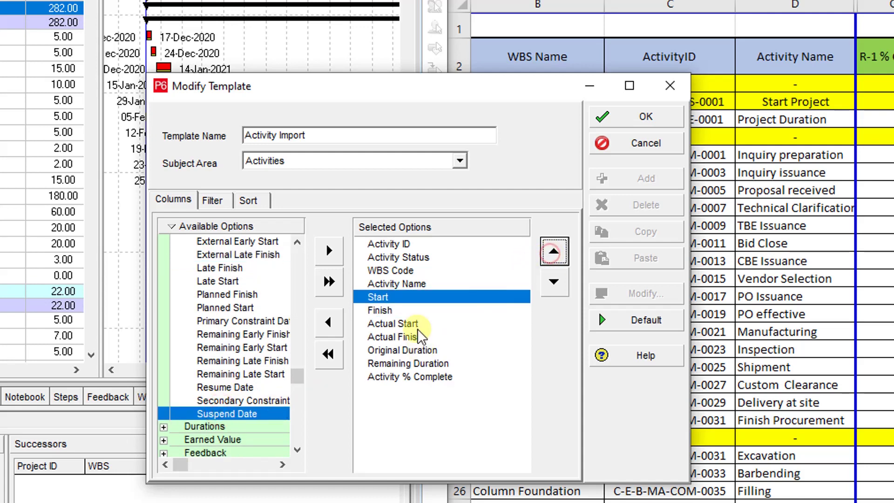
click(407, 243)
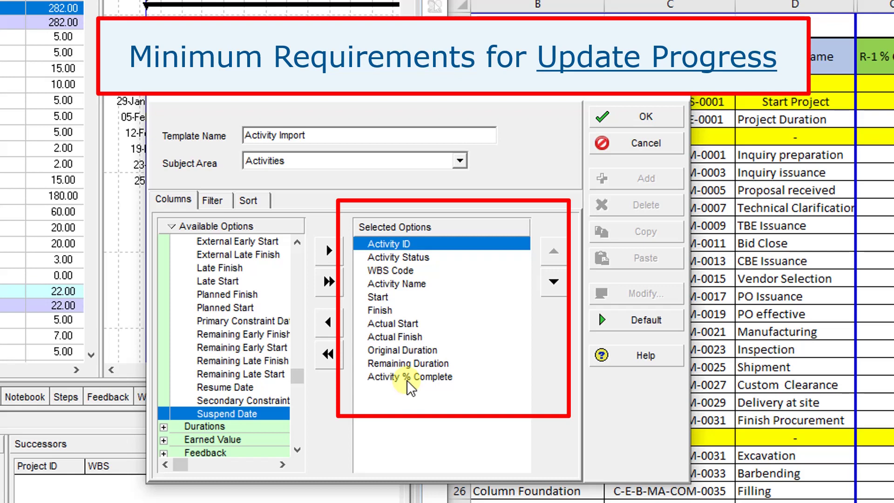
Step: Find the Activity Type column among the available options and add it to the export template
shift+click(409, 377)
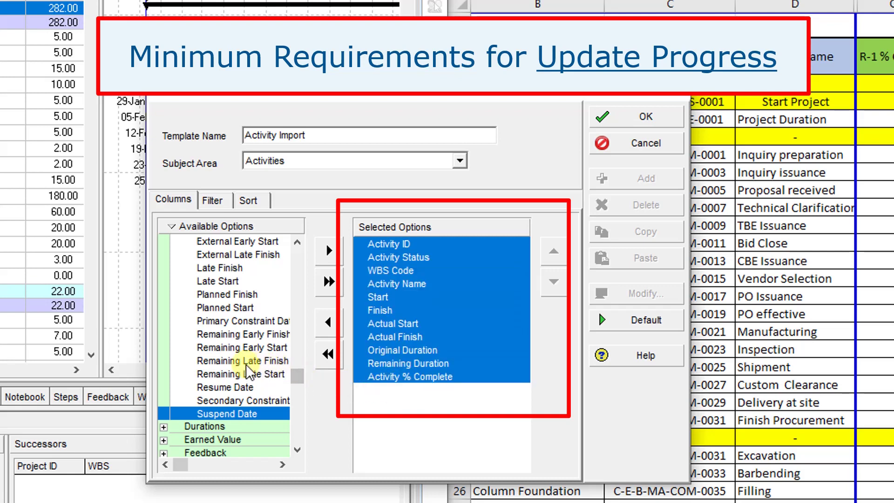
drag(298, 377, 299, 249)
double_click(198, 297)
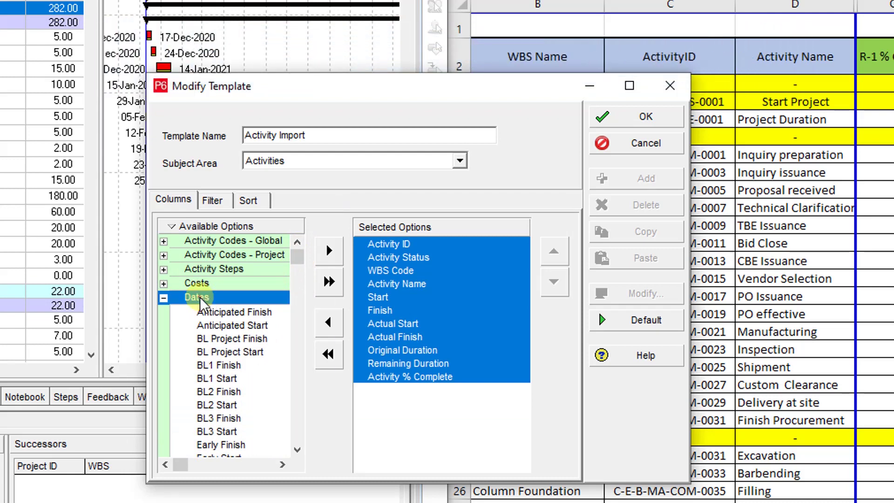
right_click(194, 228)
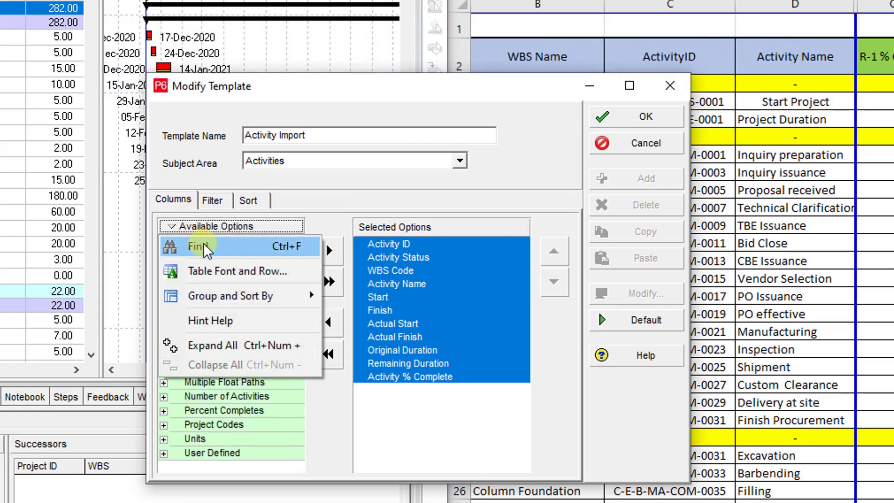
click(203, 245)
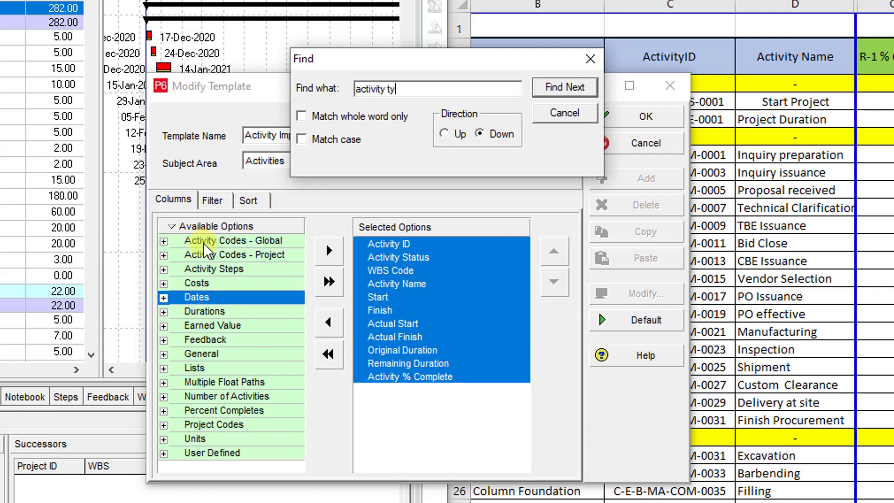
key(Return)
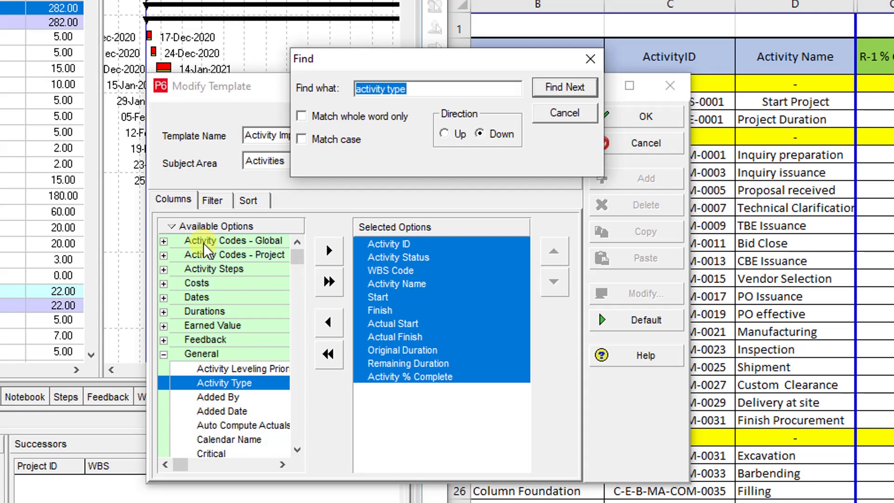
click(330, 250)
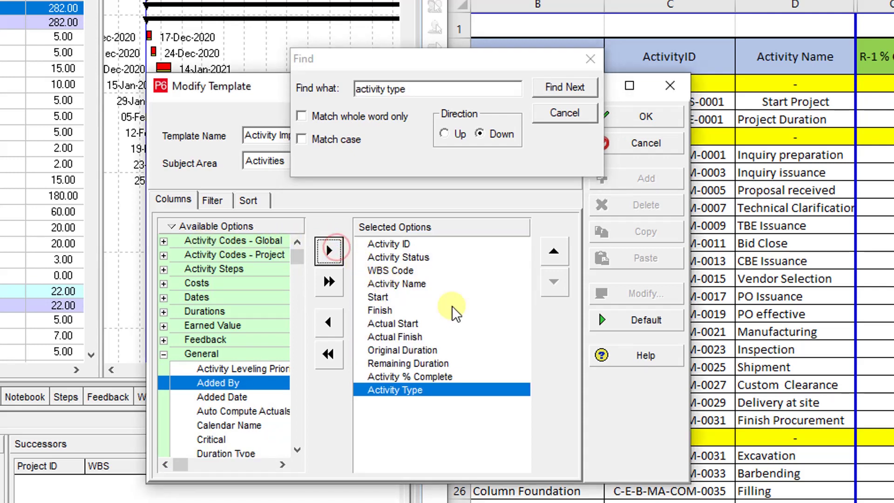
Step: Move the Activity Type column directly below Activity Status in the template, and close the search
click(554, 252)
click(554, 252)
click(554, 251)
click(554, 252)
click(554, 252)
click(554, 252)
click(554, 252)
click(554, 252)
click(554, 252)
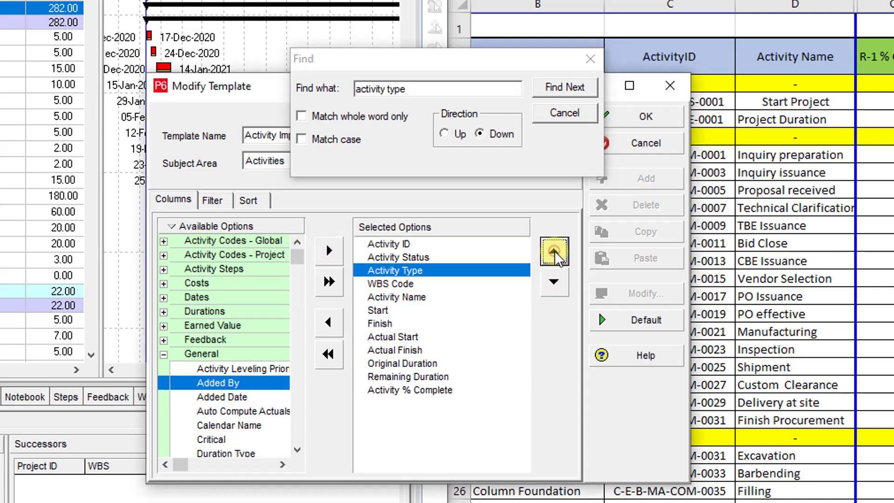
click(565, 113)
Step: Check the template's filter and sort settings and save the modified Activity Import template
click(213, 200)
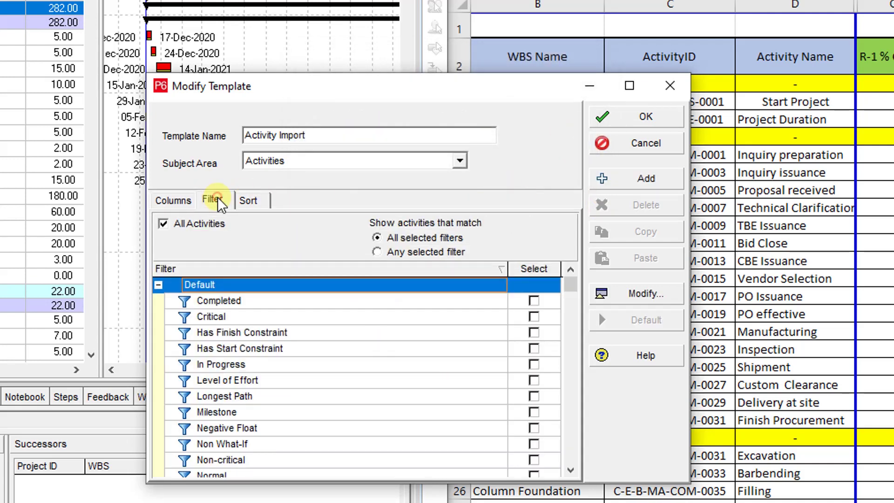
click(256, 199)
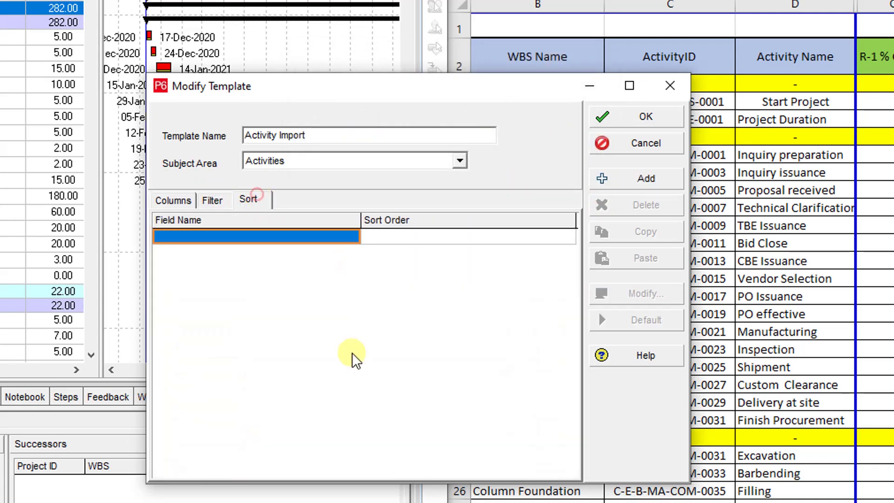
click(652, 119)
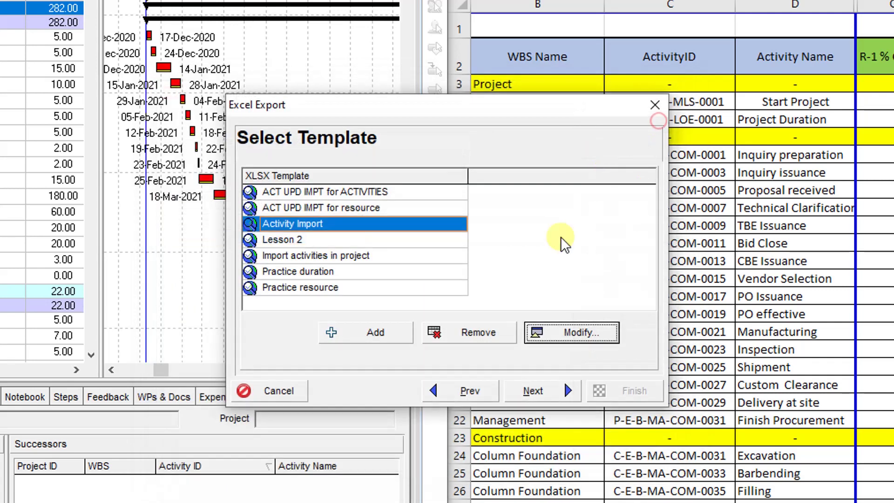
Step: Continue with the Activity Import template and create a Desktop folder named Activity SHeet Update for the export file
click(533, 392)
click(562, 223)
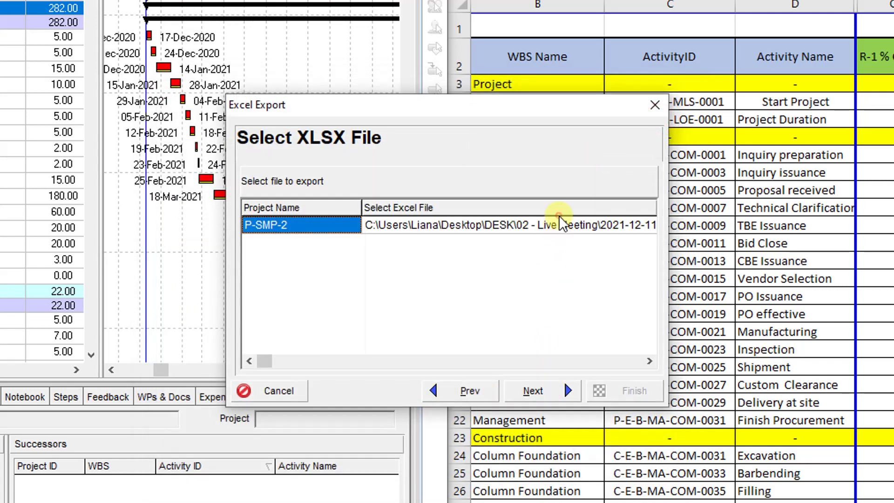
click(559, 223)
click(543, 226)
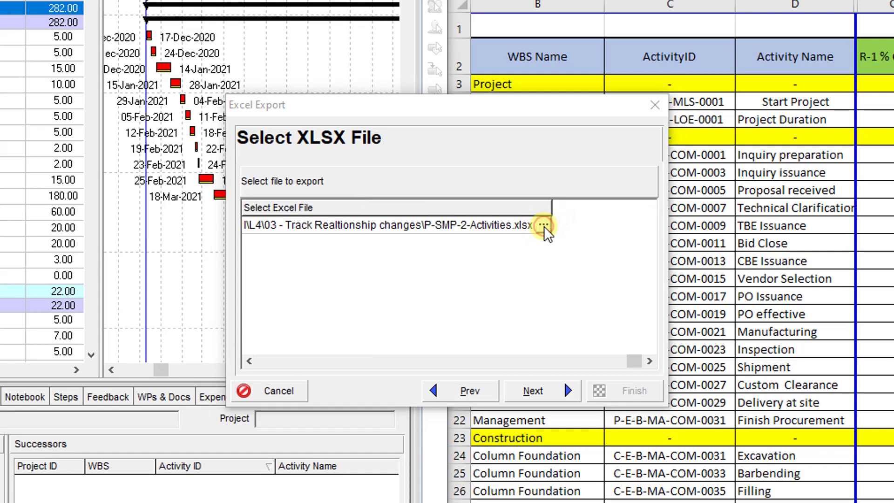
click(249, 99)
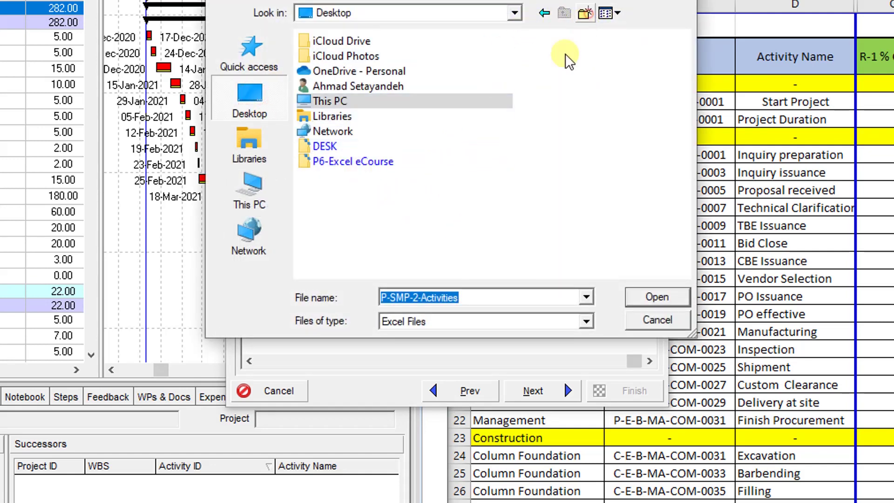
click(585, 15)
text(A)
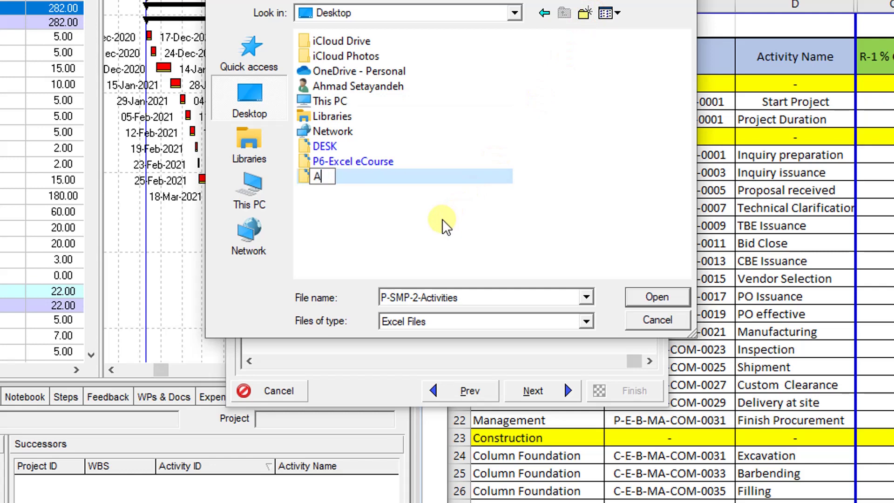
text(ctivity SHeet Update)
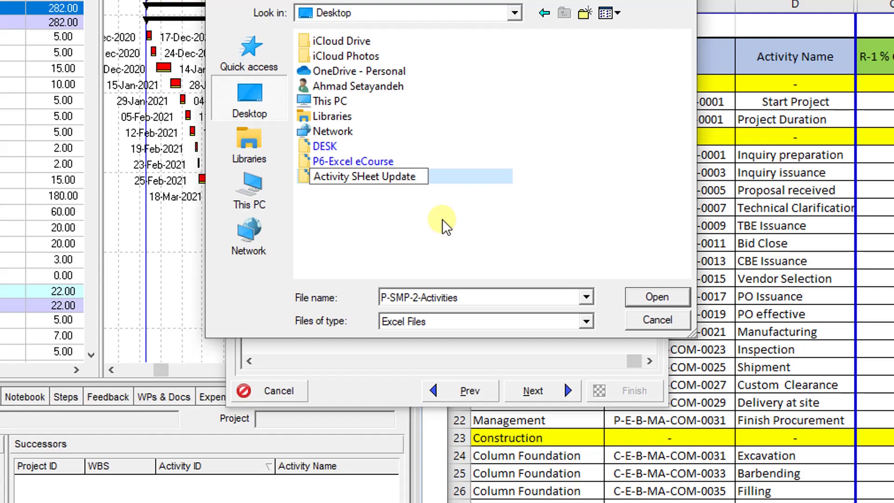
key(Return)
key(Return)
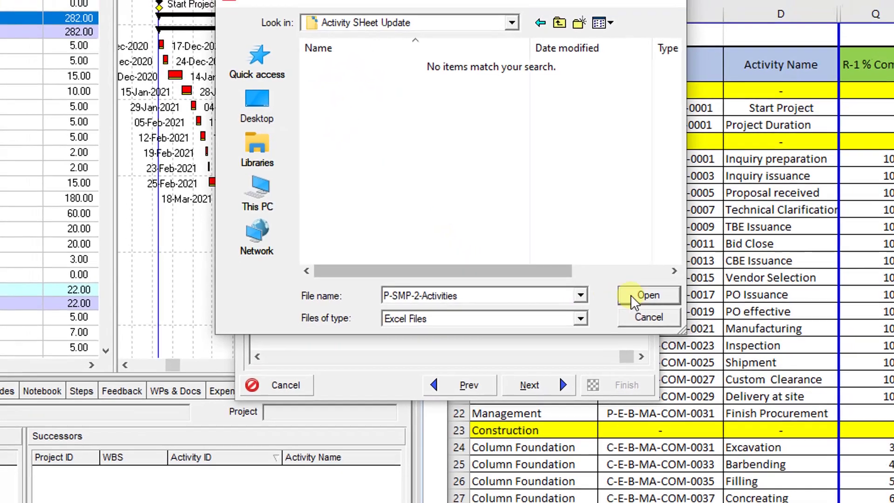
Step: Set the export file to P-SMP-2-Activities in the new folder, run the export and close its result
click(647, 295)
click(529, 385)
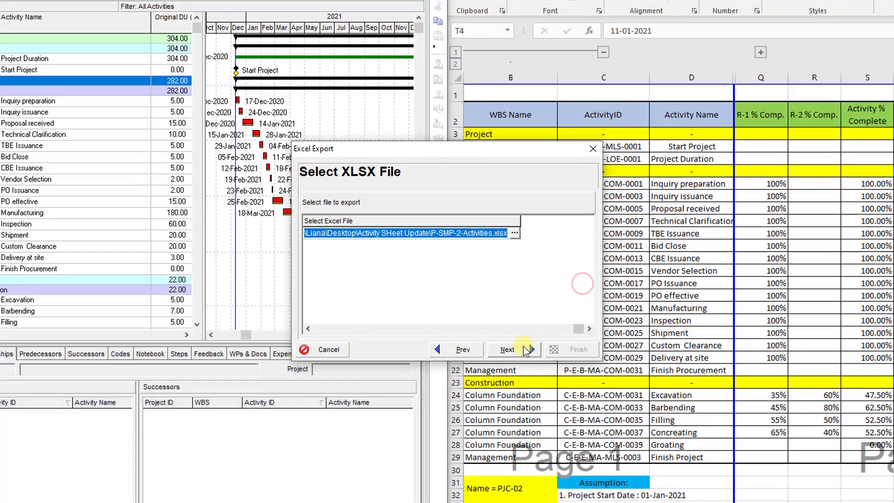
click(529, 329)
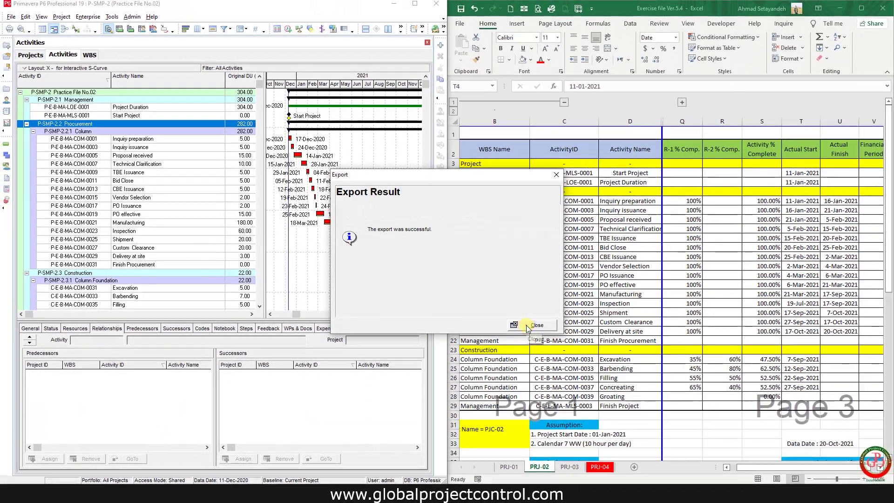
click(526, 328)
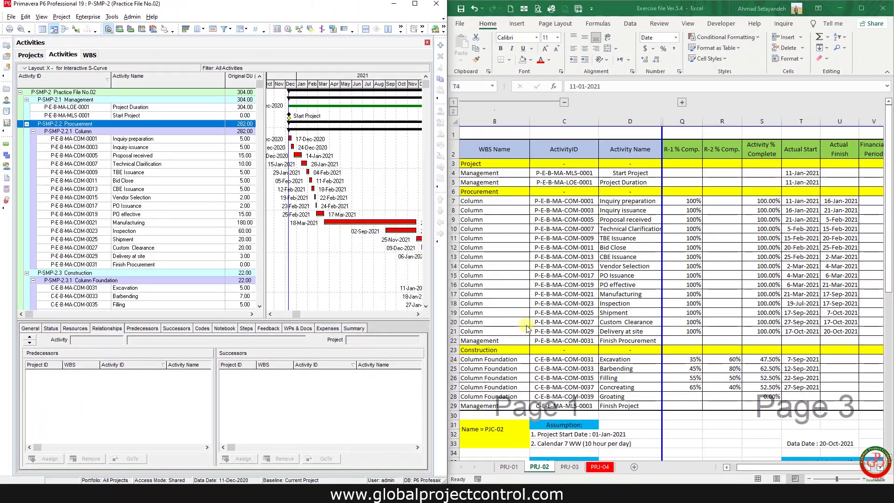
Step: Open the exported P-SMP-2-Activities workbook in Excel from the Activity SHeet Update folder on the Desktop
key(super+d)
double_click(21, 205)
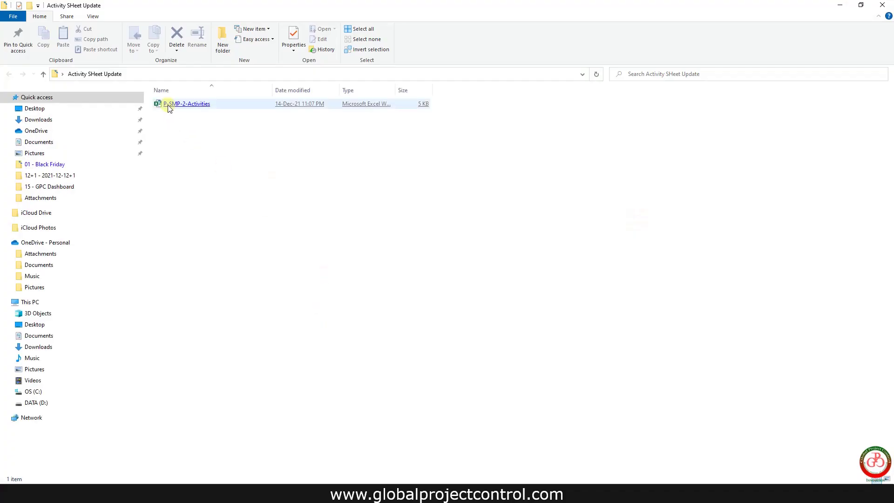
double_click(173, 104)
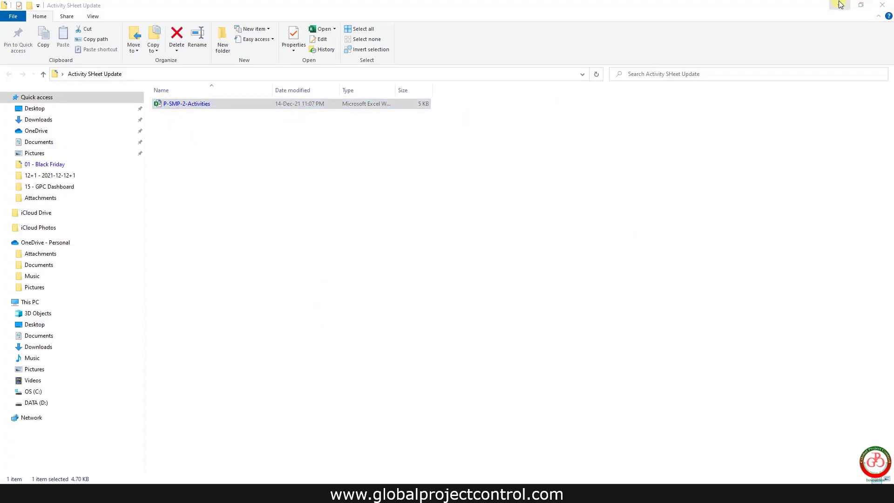
click(839, 5)
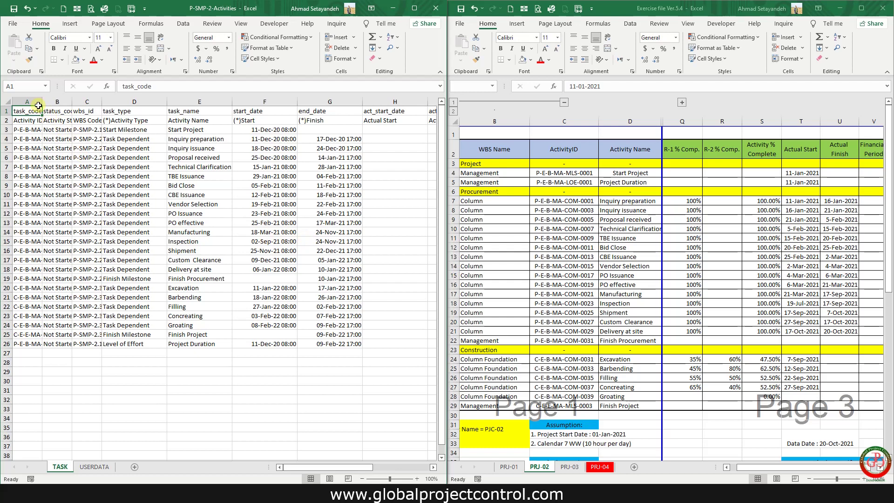
Step: Fit the column widths of the TASK sheet to their contents
drag(31, 98, 203, 112)
drag(471, 121, 363, 102)
click(318, 232)
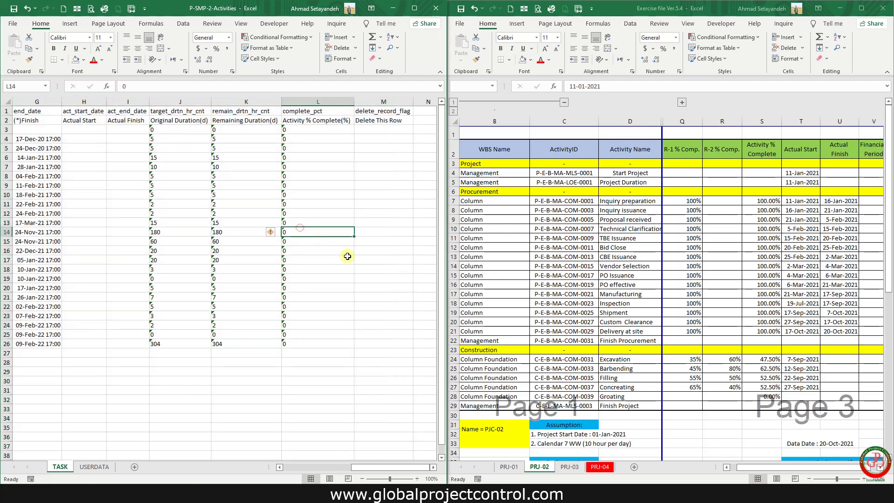
scroll(266, 242, left, 3)
Step: Review the exported TASK columns from Activity Status through the dates and durations to Activity % Complete
click(94, 131)
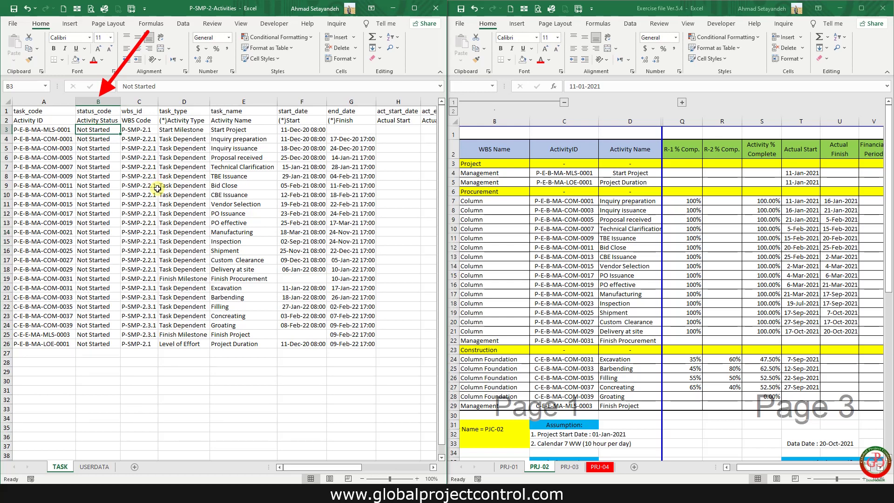
key(Down)
key(Down)
key(Down)
key(Down)
key(Down)
key(Down)
key(Right)
key(Right)
key(Right)
key(Right)
key(Right)
key(Up)
key(Up)
key(Up)
key(Up)
key(Up)
key(Up)
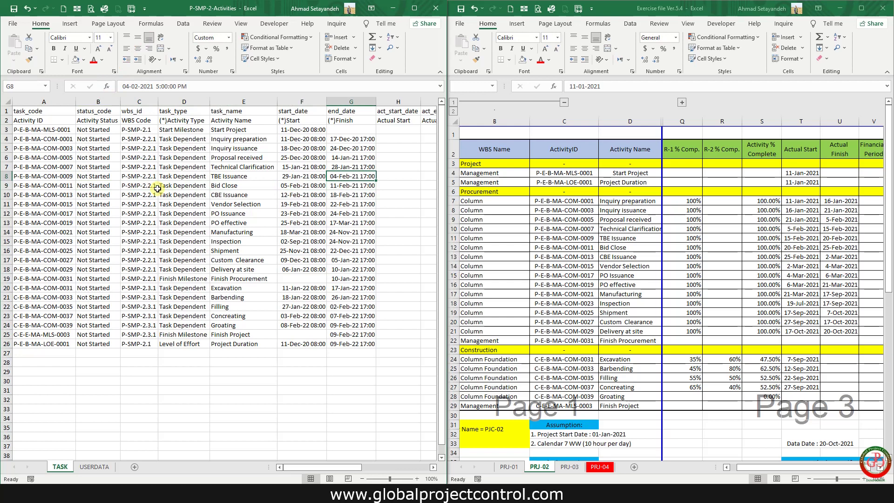
key(Right)
key(Right)
key(Right)
key(Right)
key(Right)
key(Right)
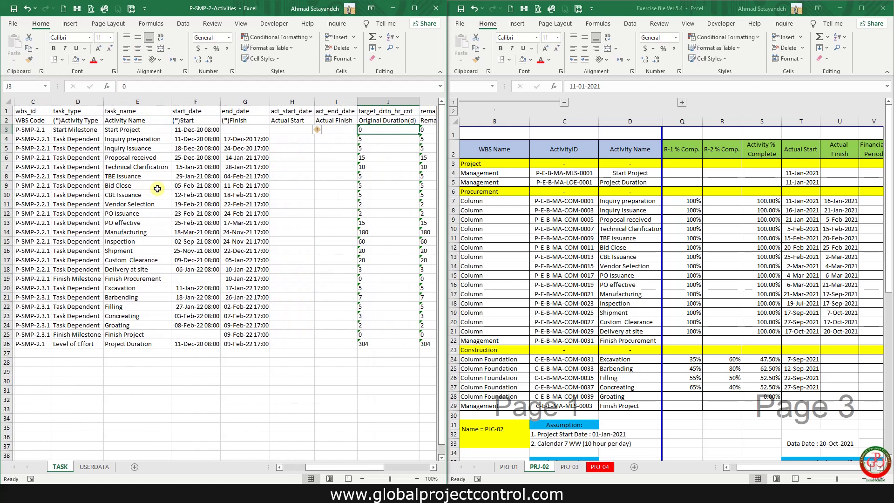
key(Right)
key(Left)
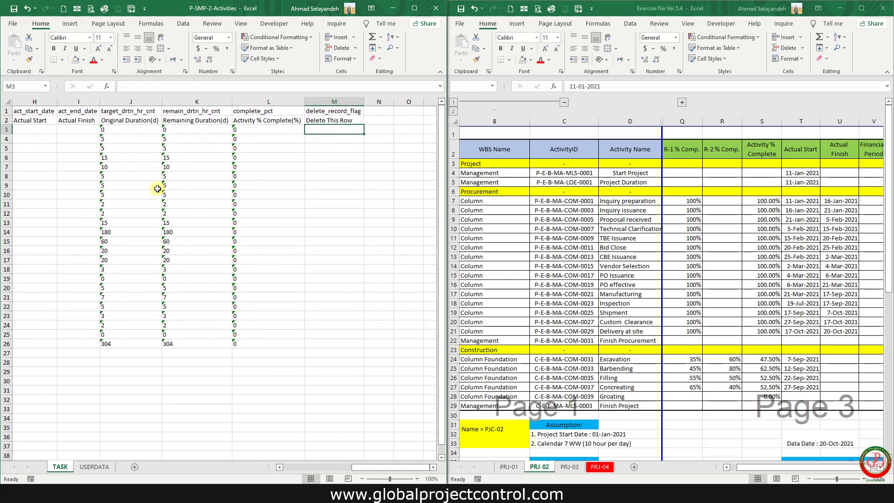
Step: In cell L3, enter an exact-match VLOOKUP of A3 in columns C:S of sheet PRJ-02 in Exercise file Ver.5.4.xlsx
key(Left)
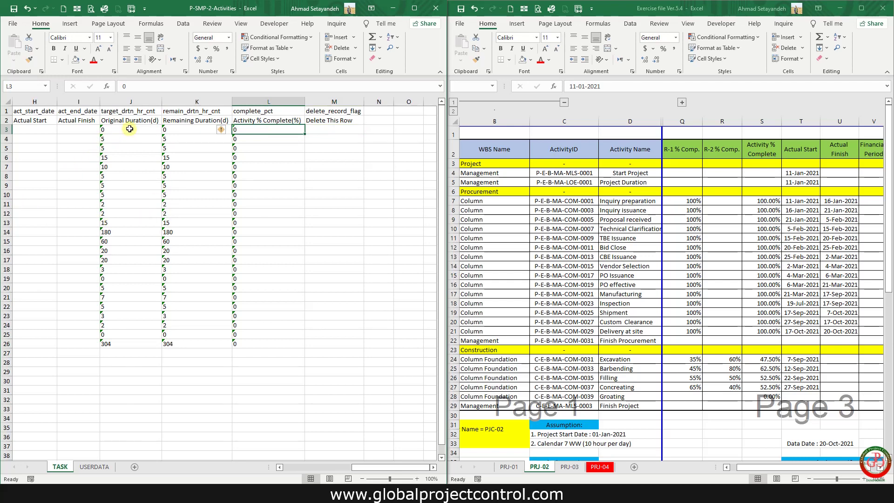
text(=v)
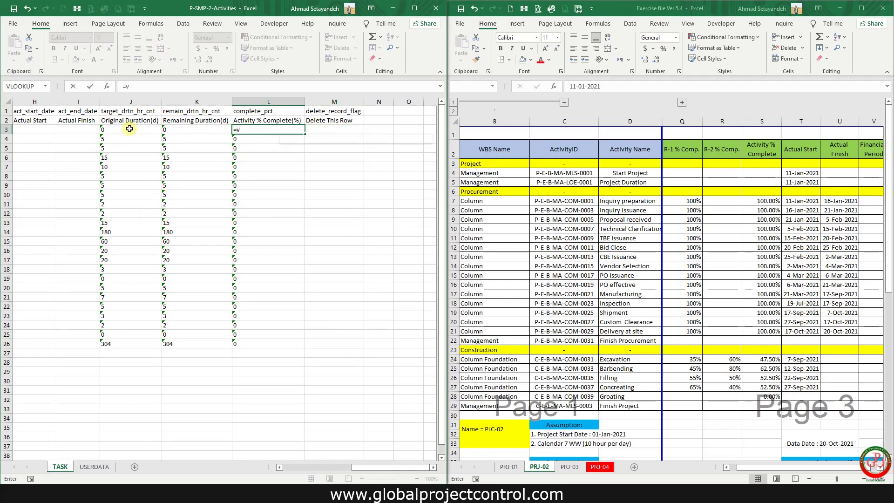
text(lo)
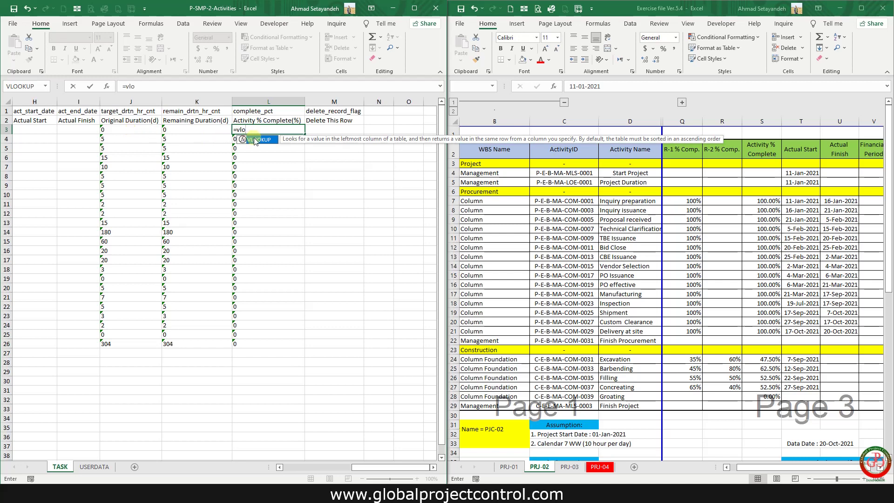
key(Tab)
middle_click(229, 171)
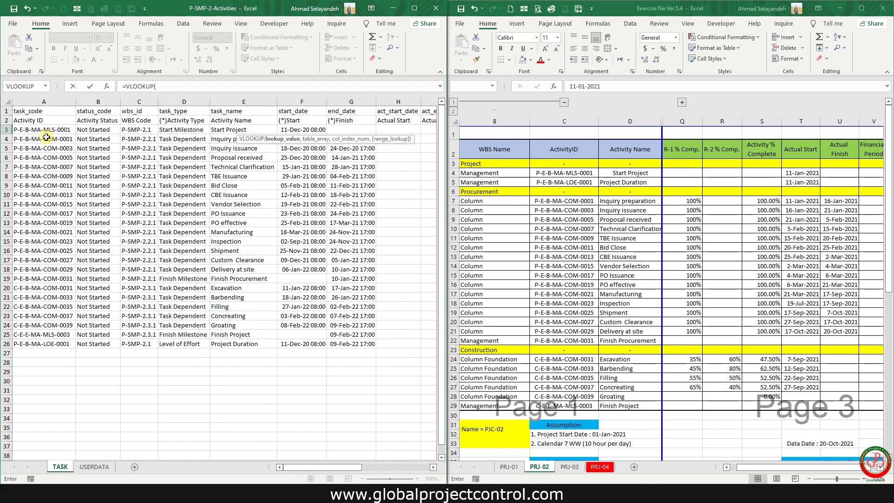
click(42, 130)
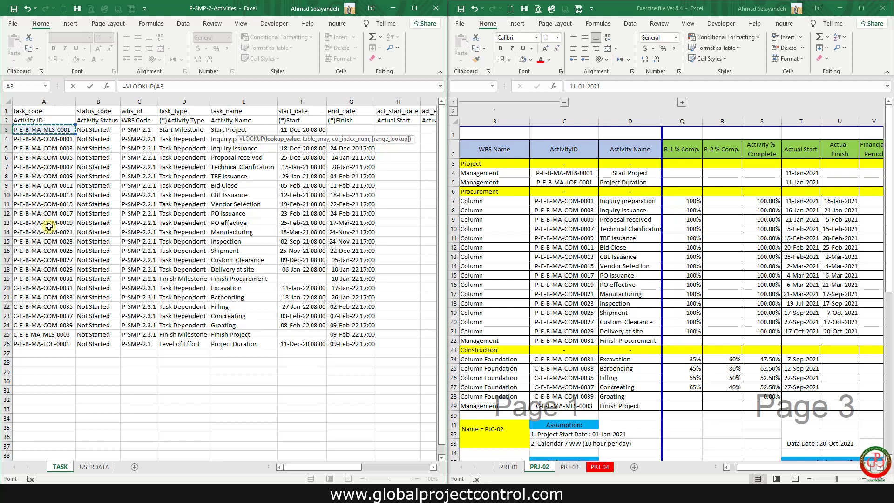
text(,)
click(559, 192)
drag(567, 120, 692, 142)
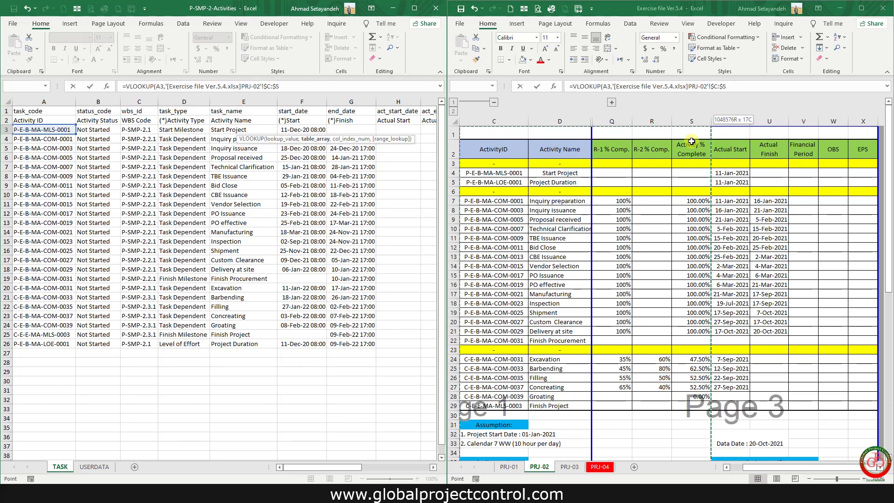
text(,)
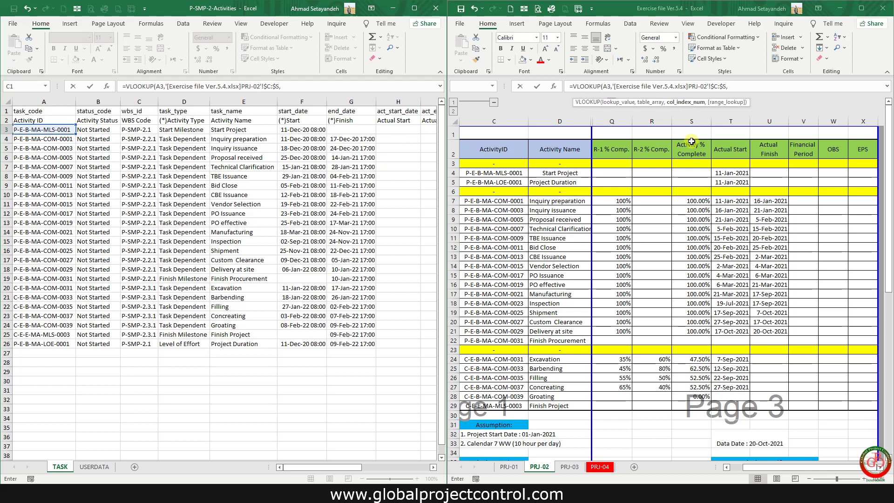
text(1,0)
key(Return)
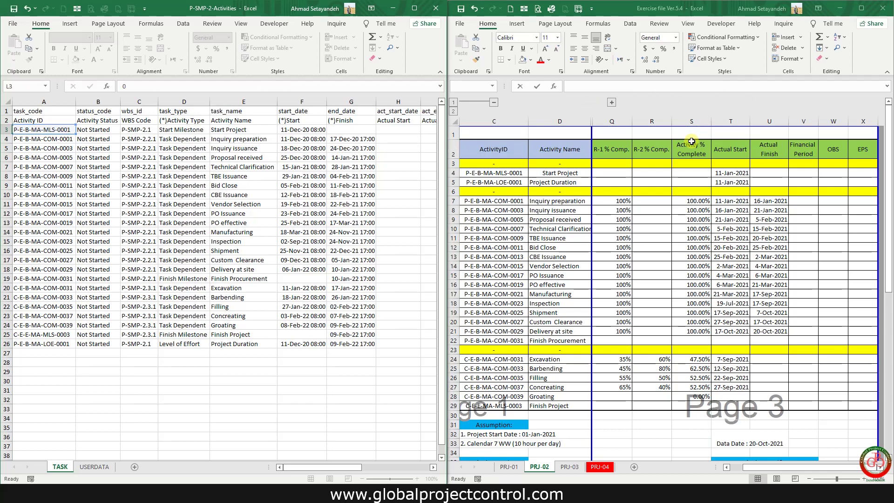
Step: Fill the L3 lookup down the Activity % Complete column to row 26 and format the values as percentages with two decimals
click(383, 129)
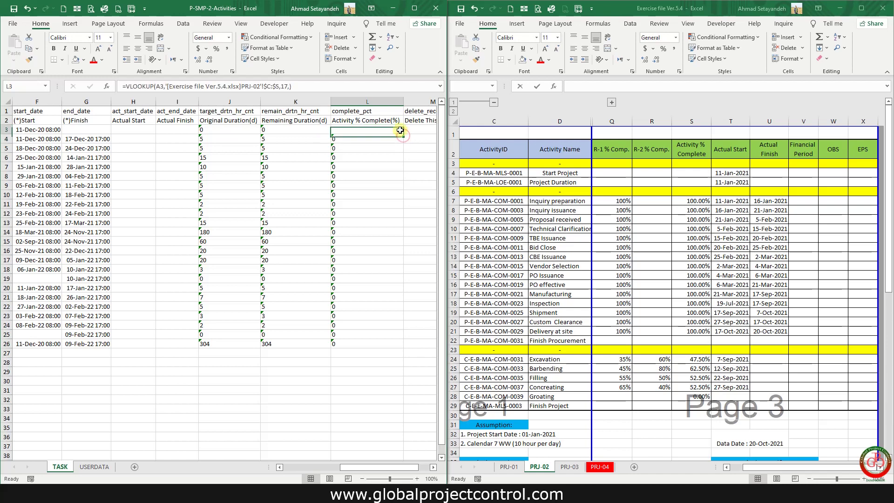
double_click(403, 135)
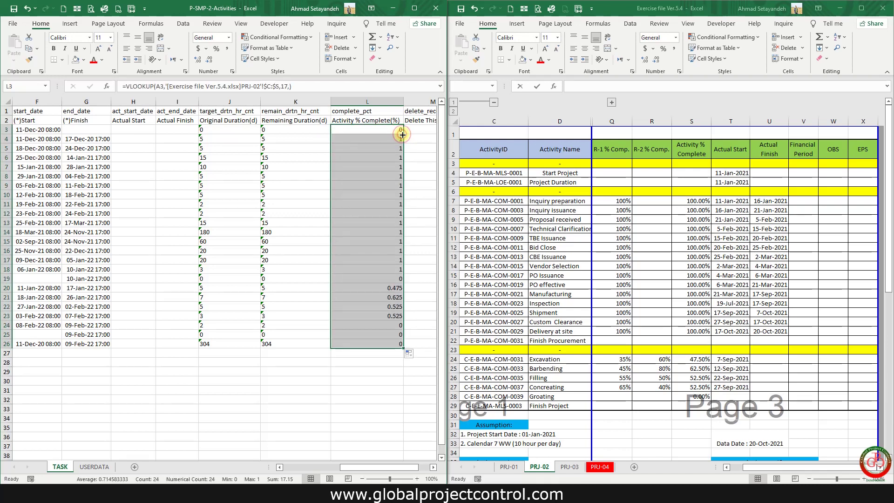
click(216, 48)
click(197, 59)
click(197, 60)
click(367, 353)
Step: Highlight the Activity % Complete cells L2:L26 with a yellow fill
drag(364, 120, 366, 344)
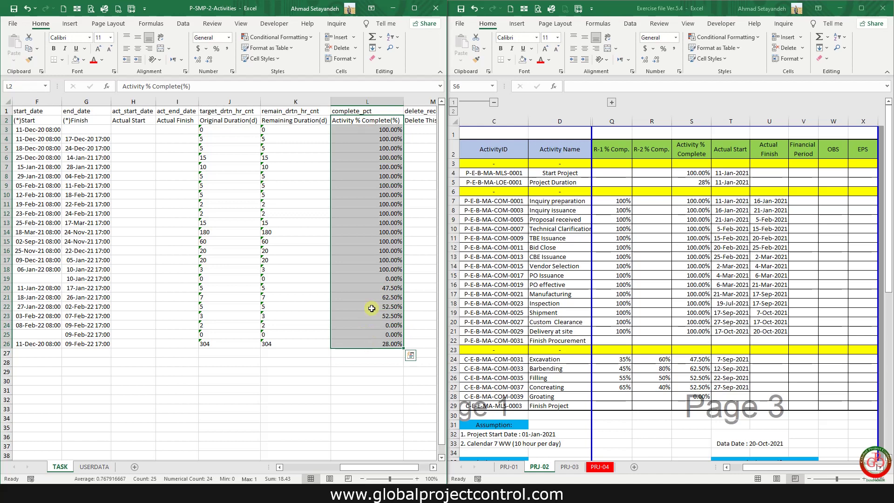
click(85, 60)
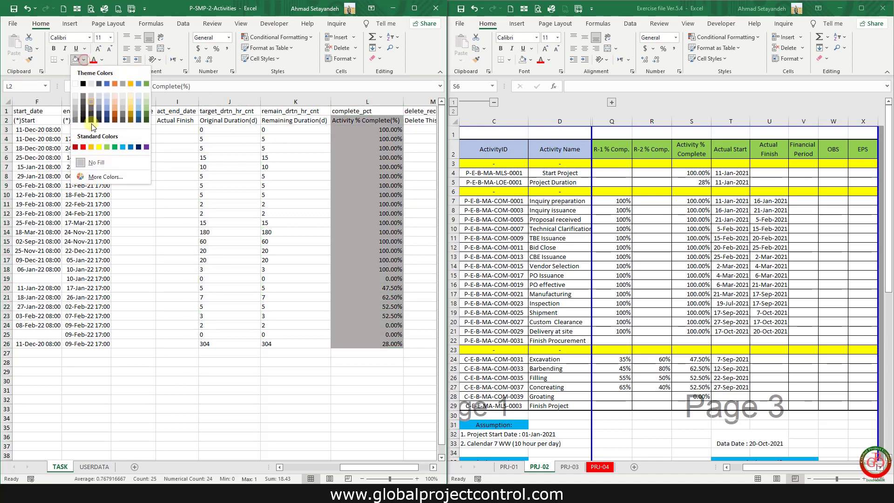
click(100, 135)
click(351, 166)
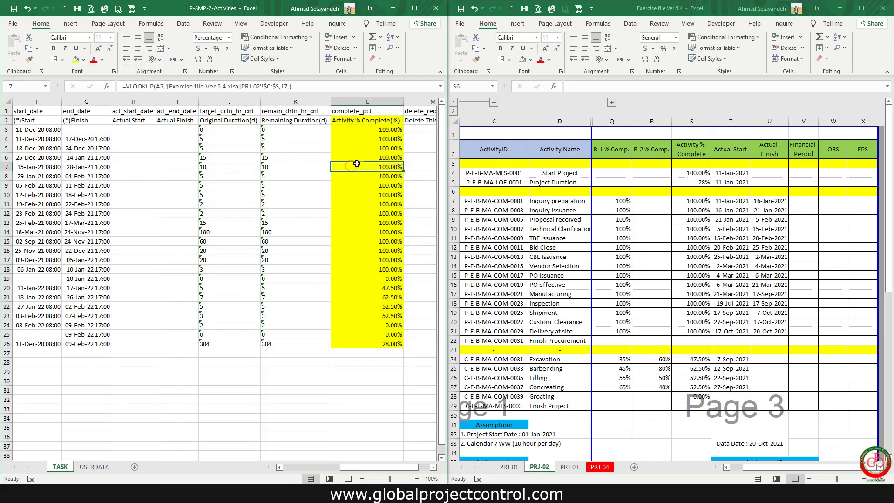
click(365, 120)
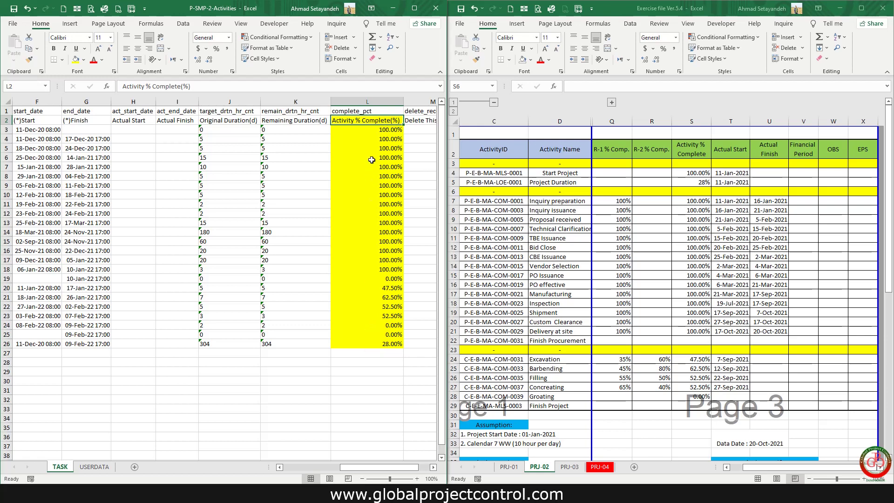
click(371, 129)
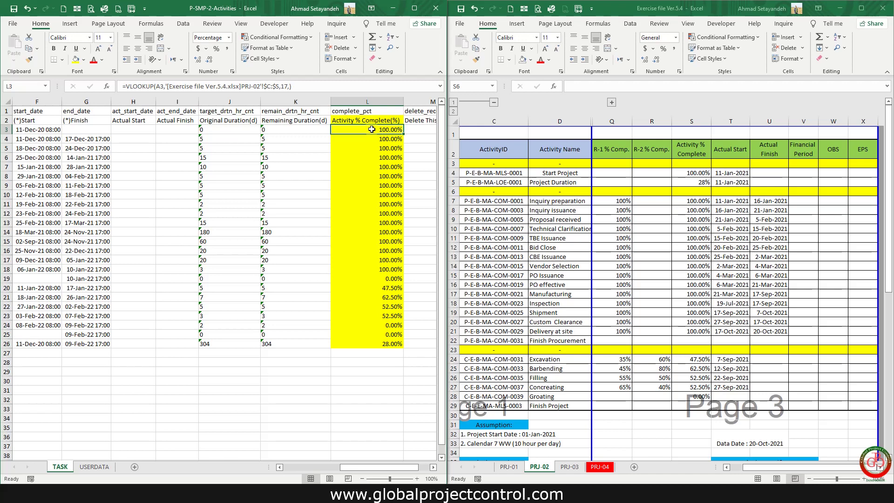
Step: Convert the Original Duration and Remaining Duration values in J3:K26 from text to numbers
drag(231, 129, 284, 345)
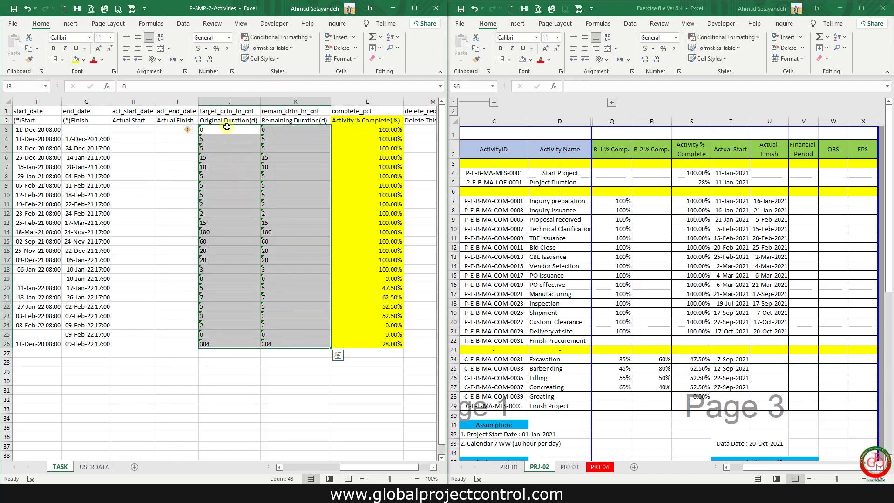
click(189, 130)
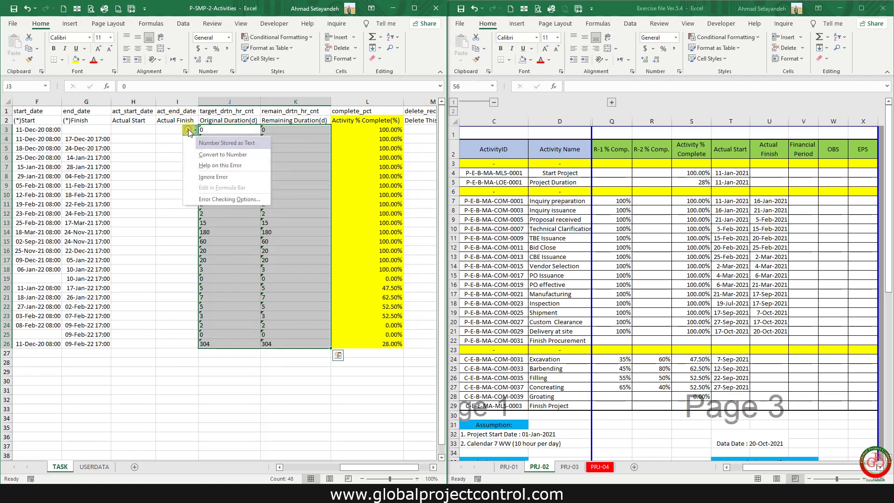
click(206, 157)
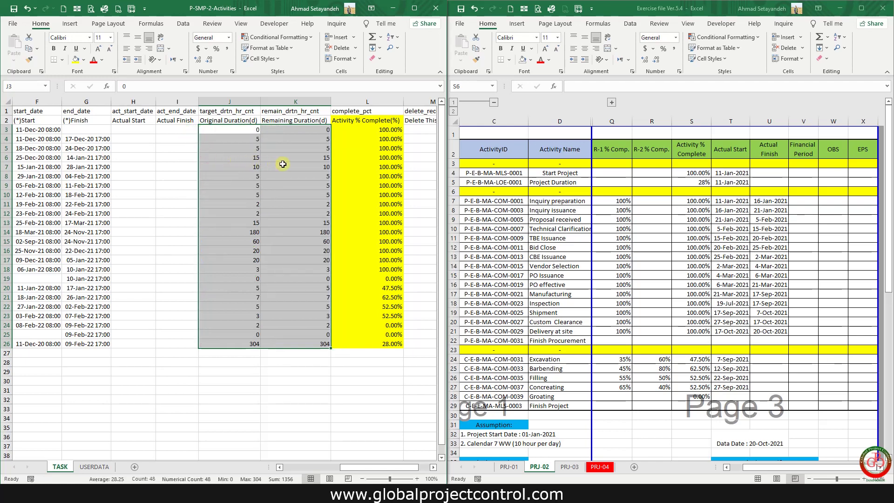
click(283, 165)
click(297, 132)
click(293, 120)
Step: Freeze the panes of the TASK sheet at cell C3 to lock rows 1–2 and columns A–B
key(Home)
key(Right)
key(Right)
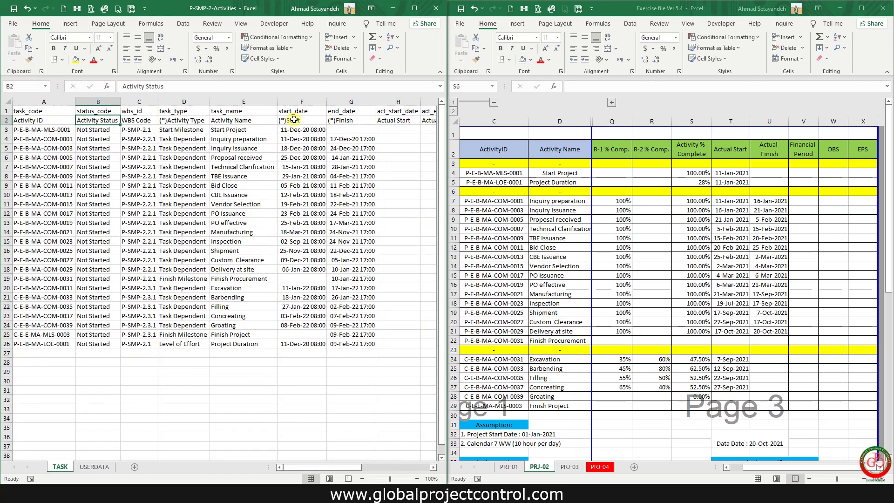
key(Down)
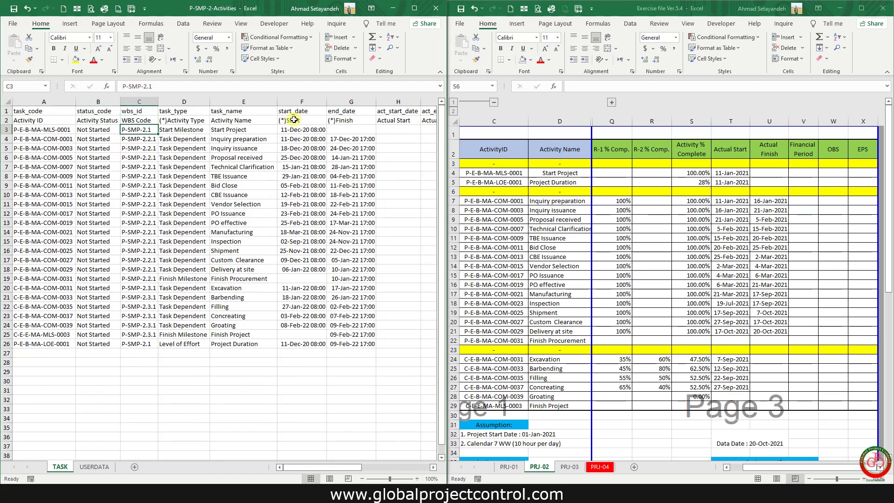
click(240, 24)
click(293, 60)
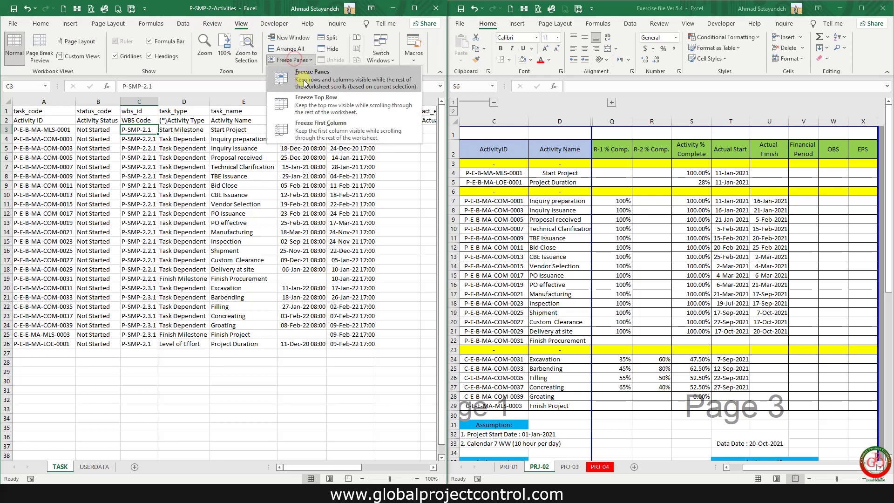
click(304, 82)
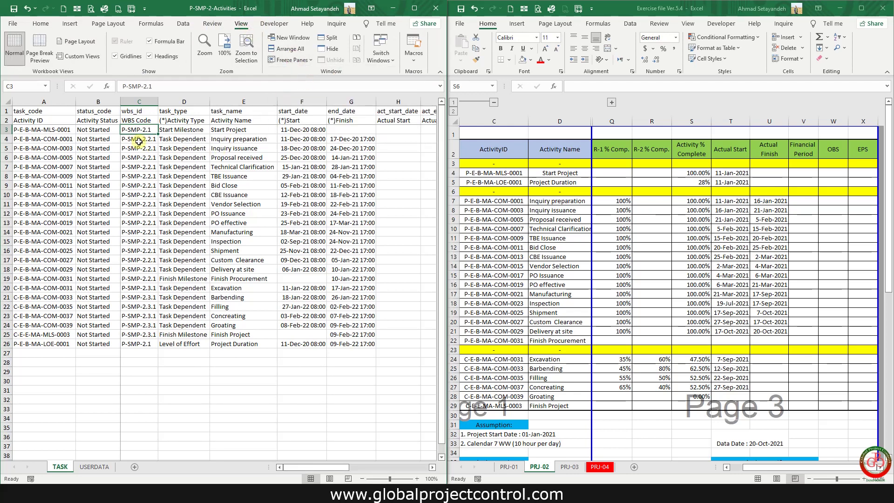
Step: Add filters to header row 2 of the TASK sheet
click(7, 121)
click(183, 23)
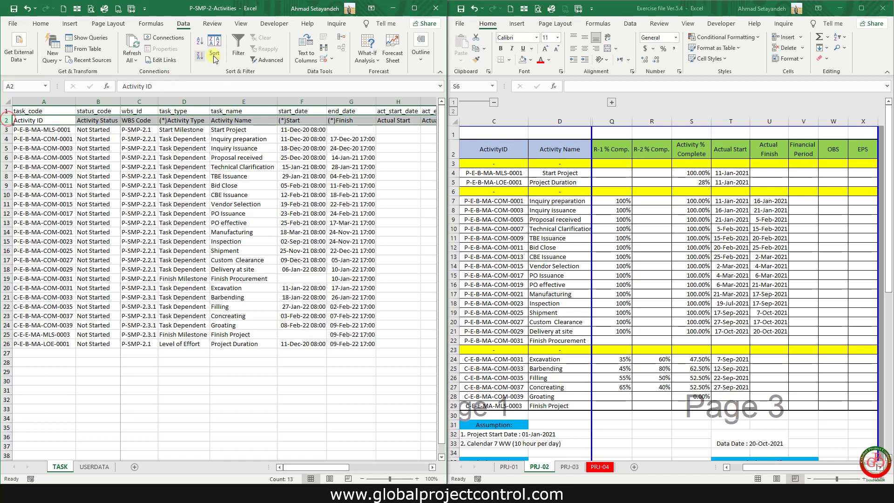
click(238, 47)
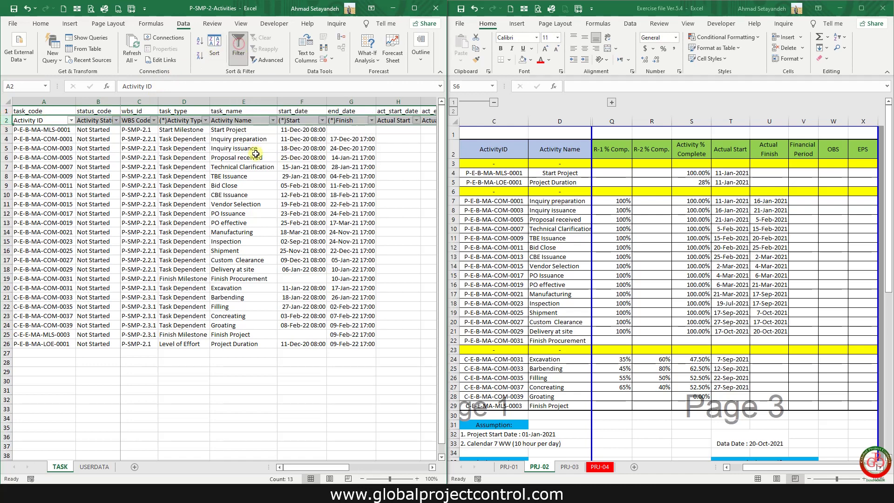
Step: Filter the Activity % Complete column to exclude activities at 0.00%
click(265, 140)
key(Right)
key(Right)
key(Right)
key(Right)
key(Right)
key(Right)
key(Right)
key(Right)
key(Up)
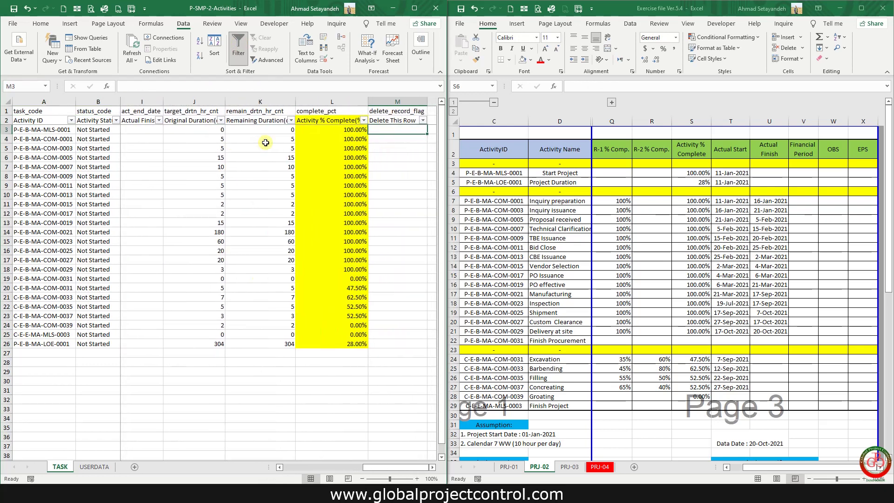
click(365, 121)
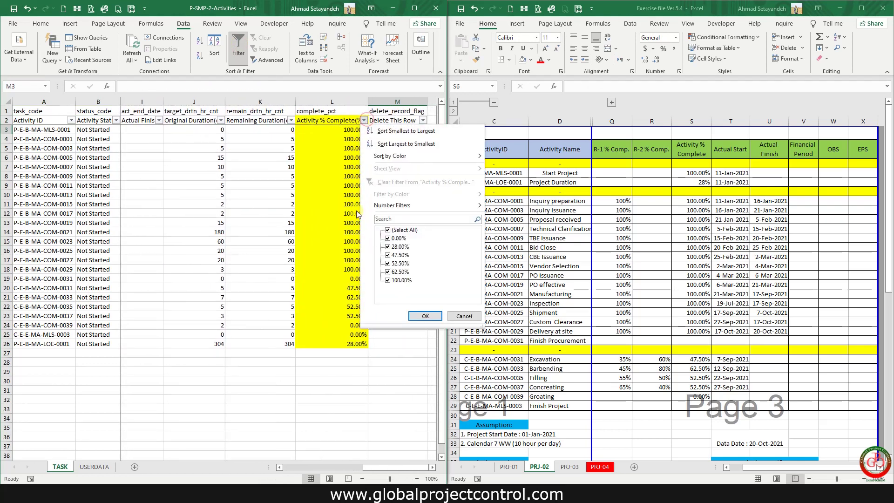
click(388, 230)
click(388, 230)
click(388, 239)
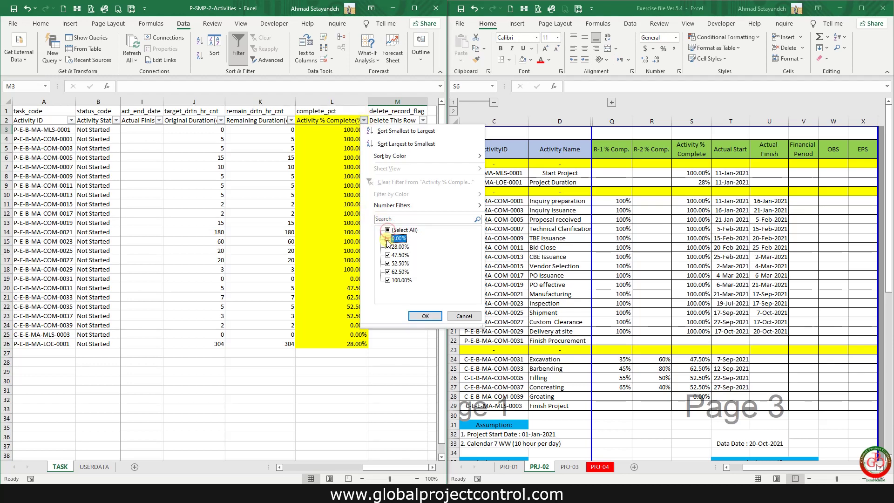
click(386, 282)
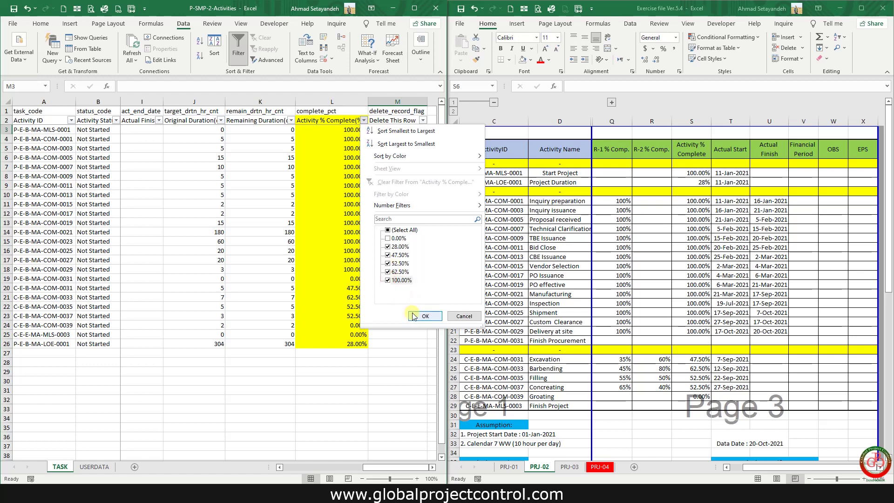
click(425, 316)
Step: In H3, enter an exact-match VLOOKUP of A3 in PRJ-02 columns C:V of the exercise workbook, returning column 18, and fill it down the filtered rows
click(203, 157)
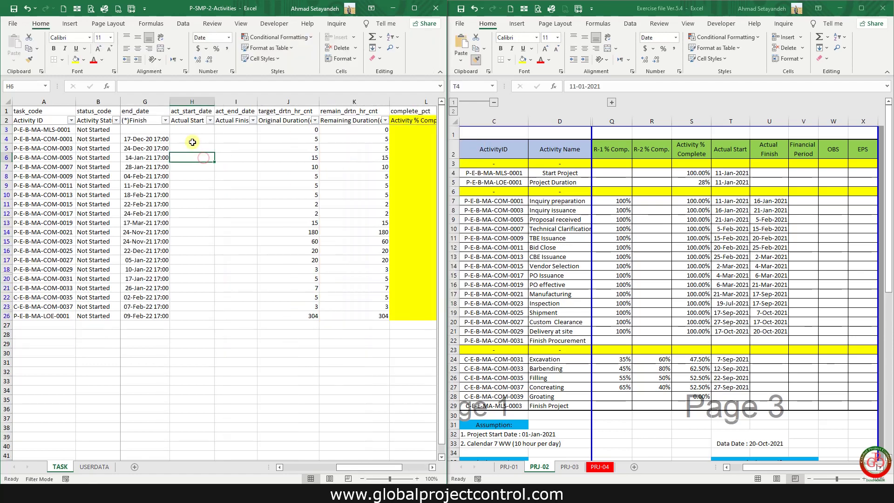
click(200, 129)
text(=vlo)
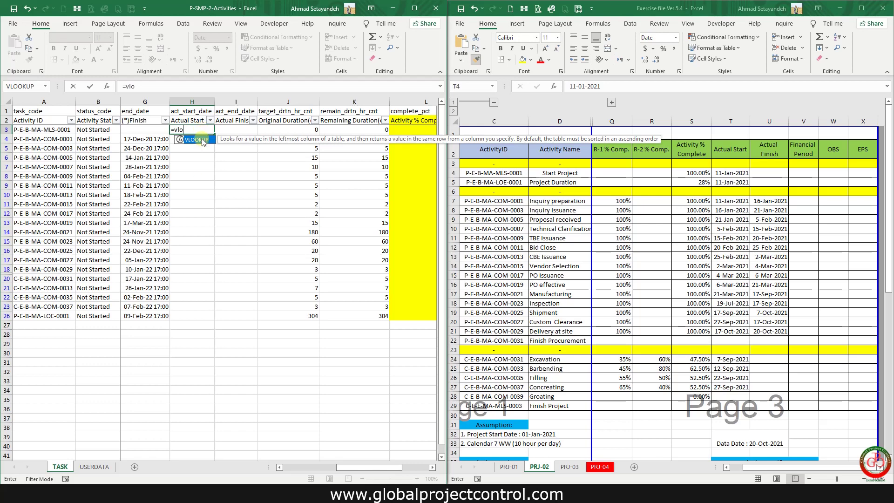
double_click(197, 139)
click(49, 132)
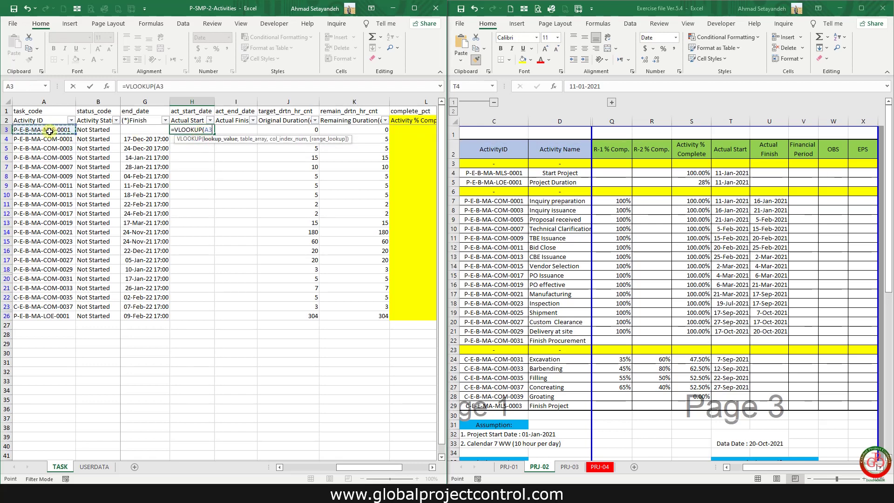
text(,)
drag(496, 122, 726, 125)
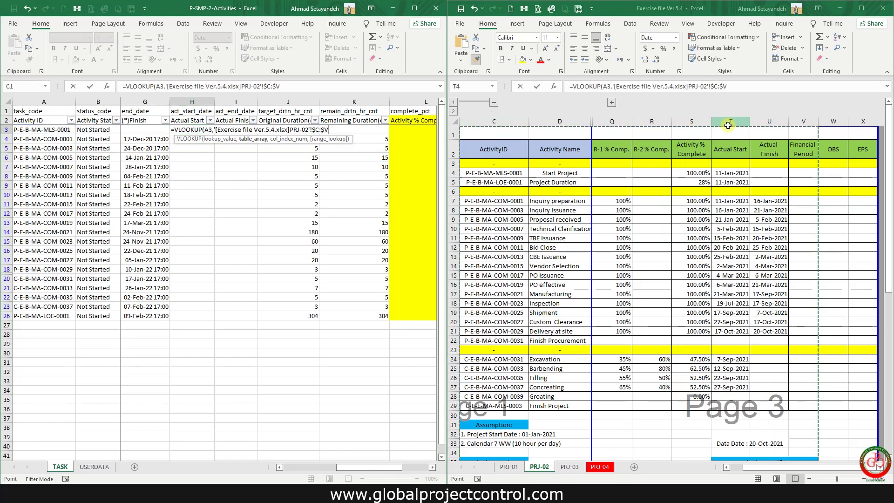
text(,18,)
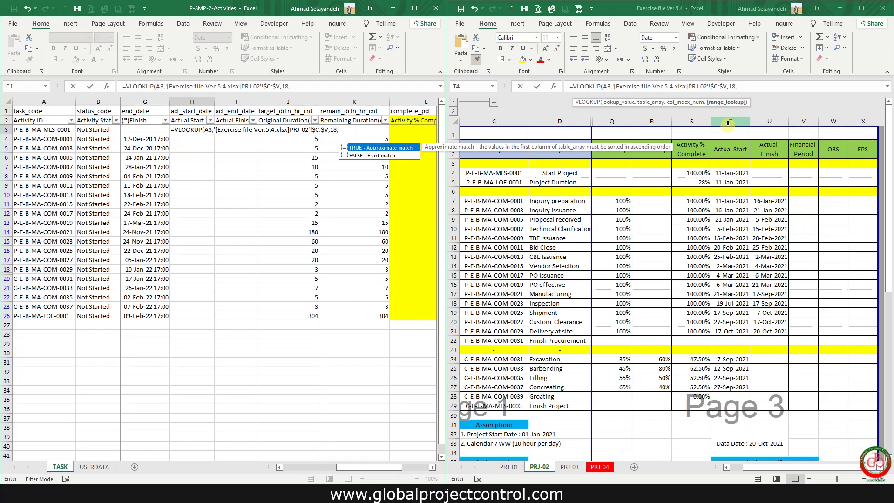
text(0)
key(Return)
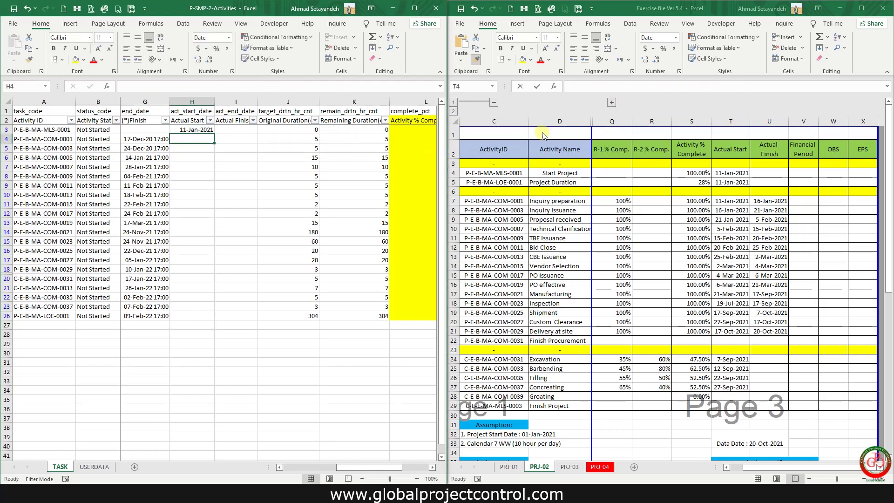
click(206, 130)
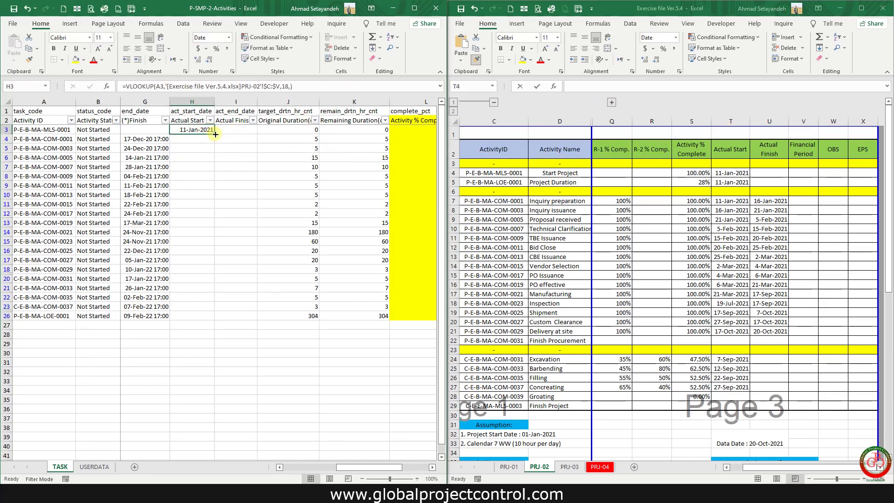
double_click(215, 134)
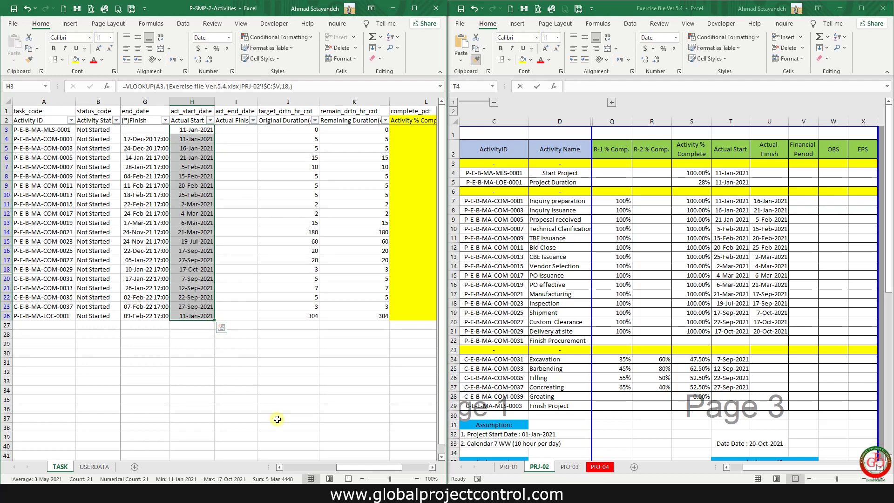
Step: Filter the Activity % Complete column to show only activities at 100.00%
drag(366, 467, 404, 467)
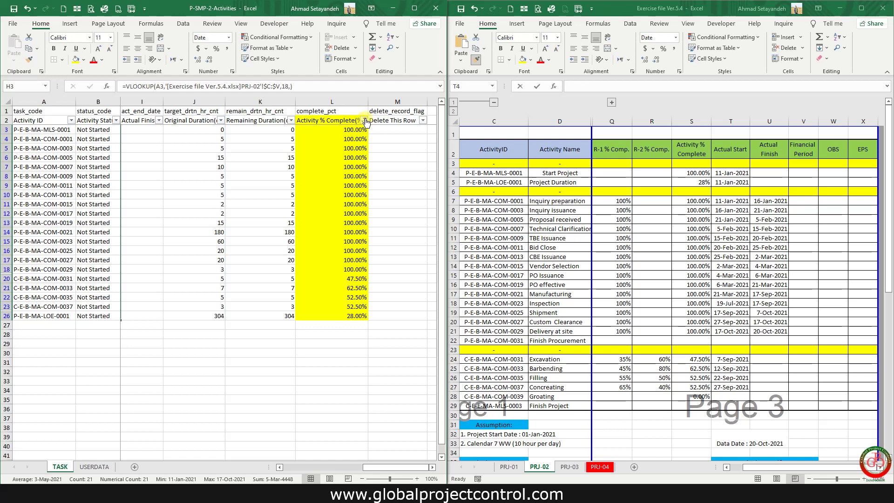
click(365, 121)
click(396, 231)
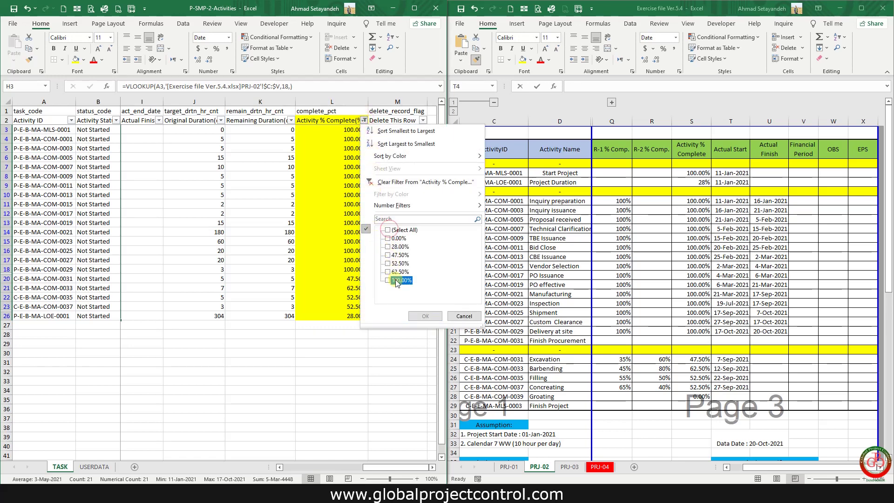
click(421, 316)
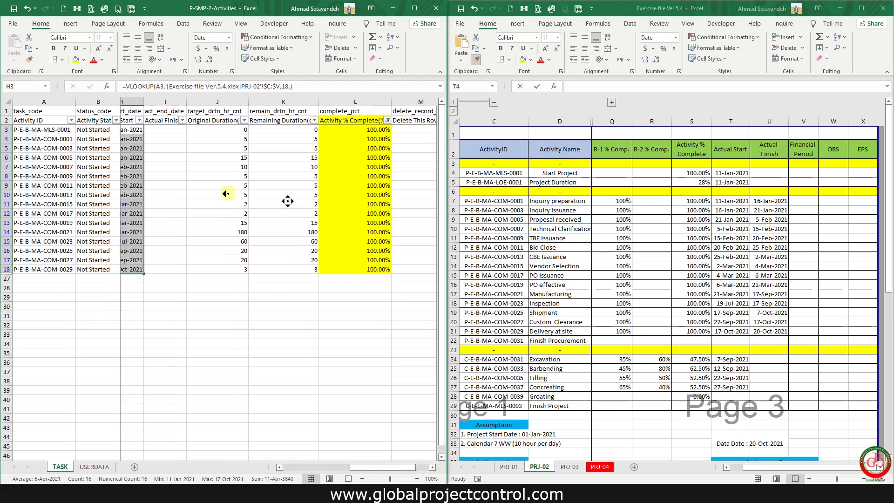
scroll(289, 199, left, 2)
Step: In Actual Finish cell I3, enter an exact-match VLOOKUP of A3 in sheet PRJ-02 of the exercise workbook, returning column 19
click(239, 131)
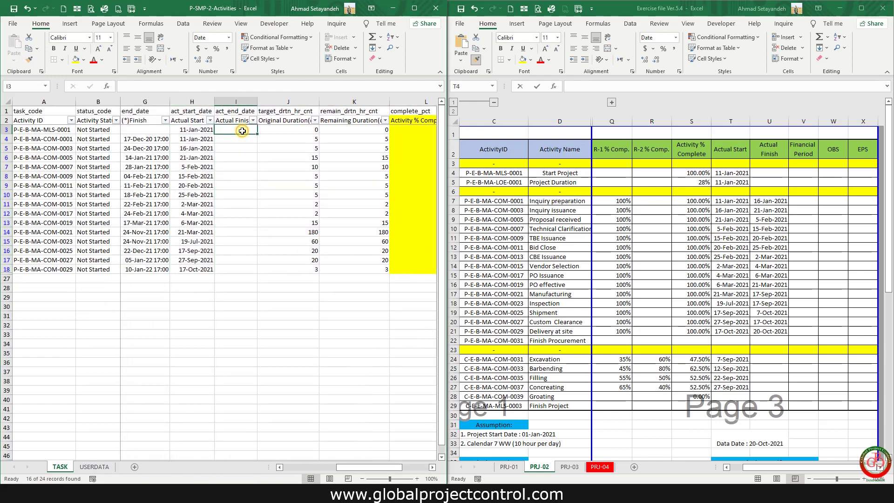
text(=vlo)
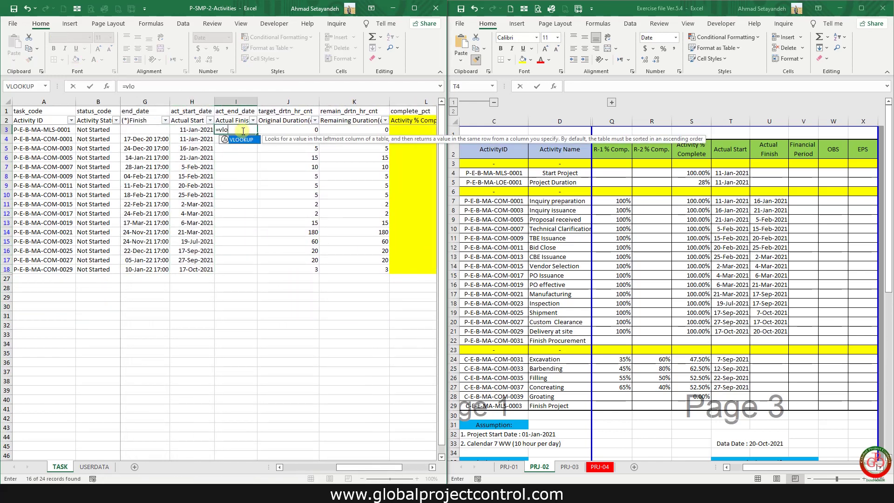
double_click(241, 140)
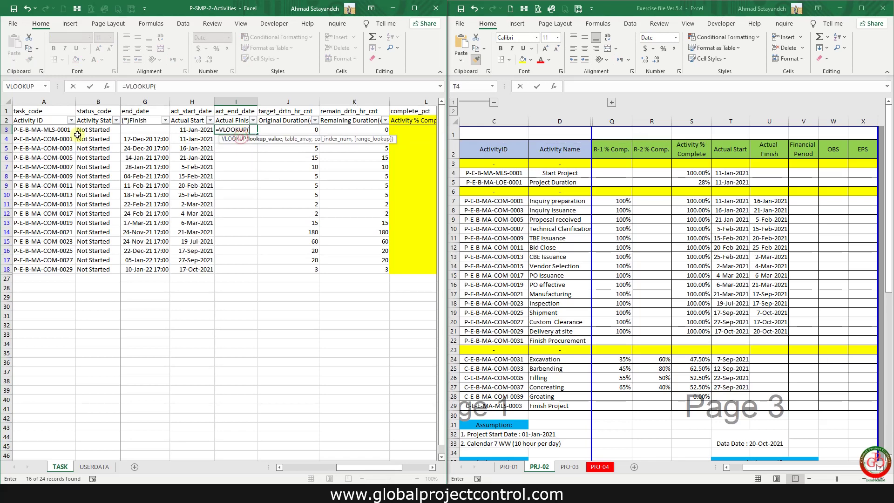
click(51, 131)
text(,)
drag(515, 122, 738, 133)
text(,19,0)
key(Return)
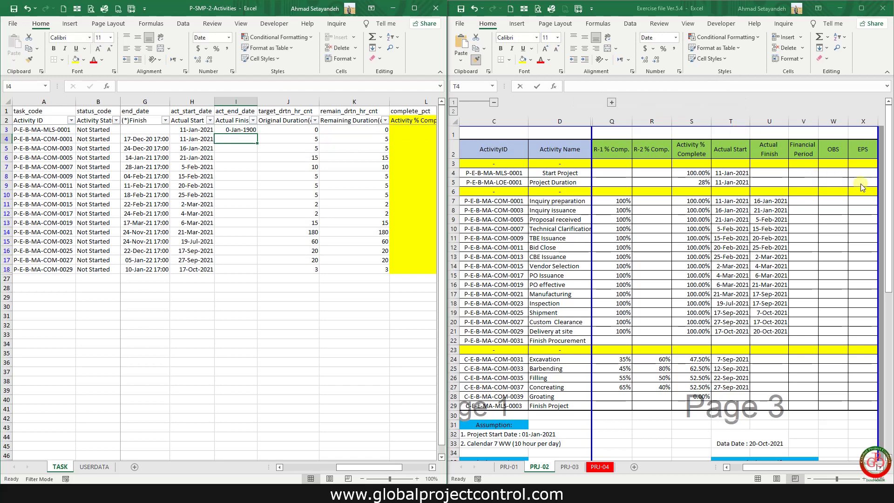
Step: Fill the Actual Finish lookup in I3 down the filtered rows to row 18
click(247, 130)
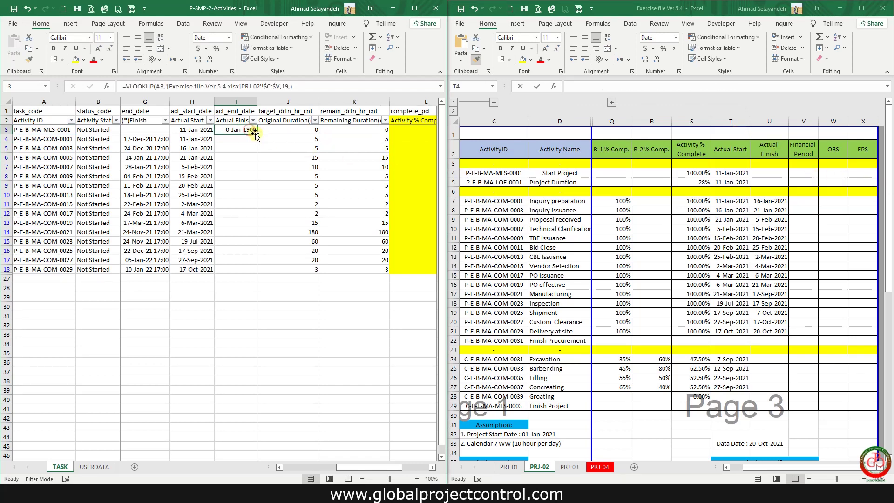
double_click(257, 134)
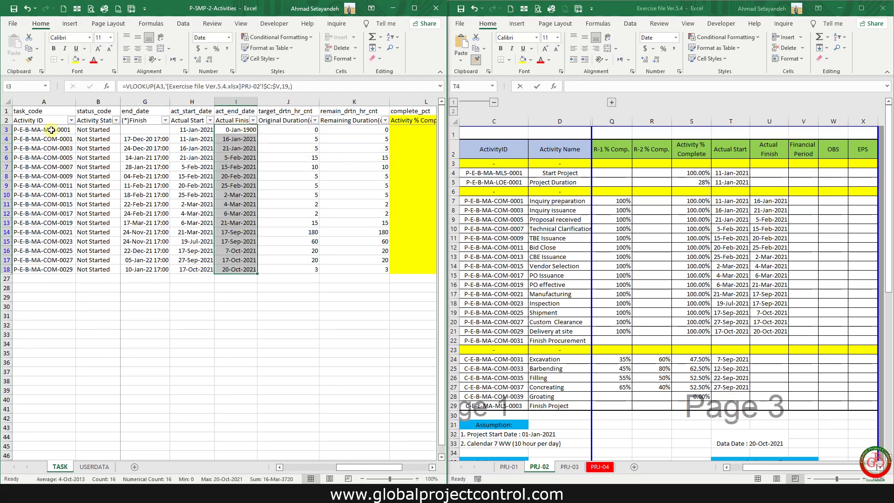
Step: Filter the Activity Type column to show only Start Milestone
scroll(181, 168, left, 4)
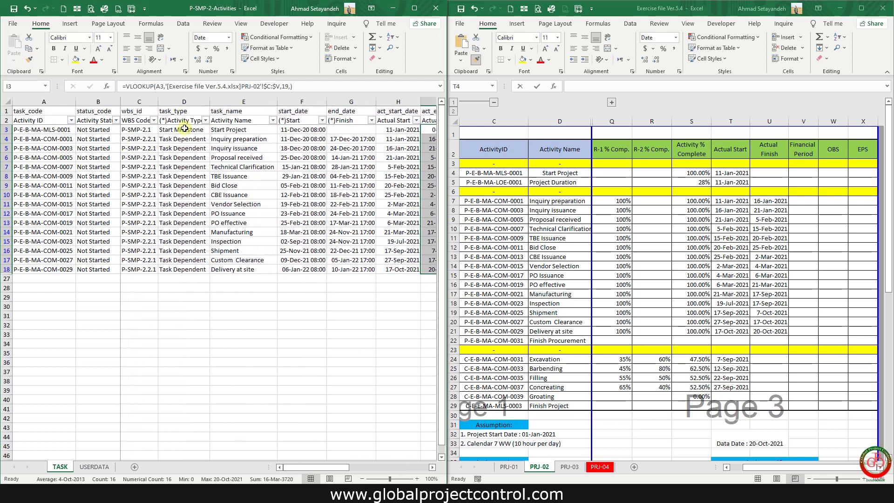
click(202, 129)
click(205, 120)
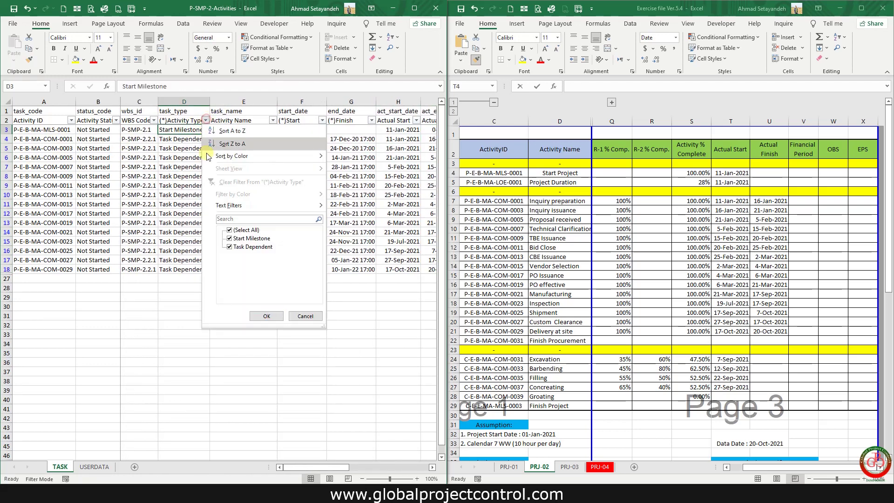
click(232, 247)
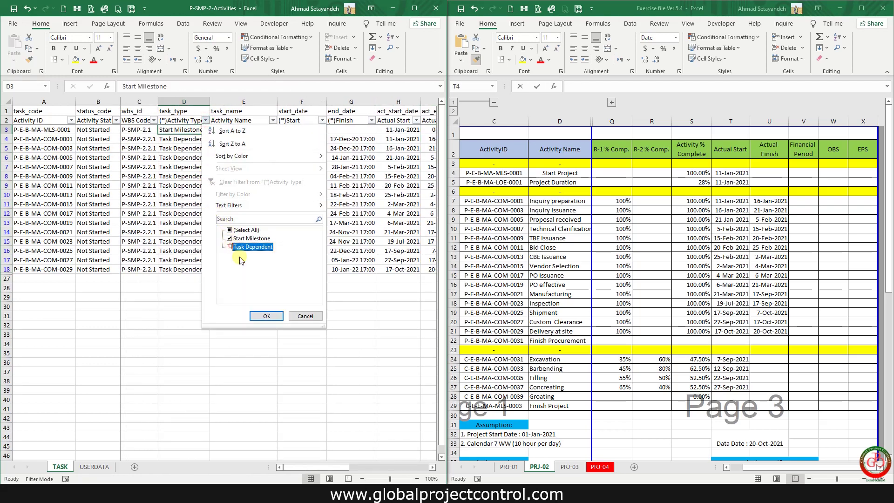
click(262, 316)
Step: Clear the Actual Finish of the Start Project milestone in I3 and remove the Activity Type filter
scroll(202, 179, right, 2)
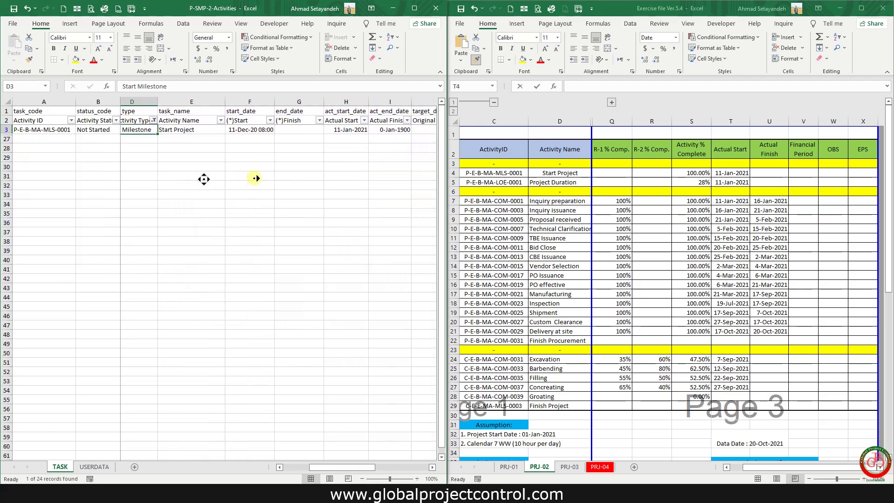
click(343, 133)
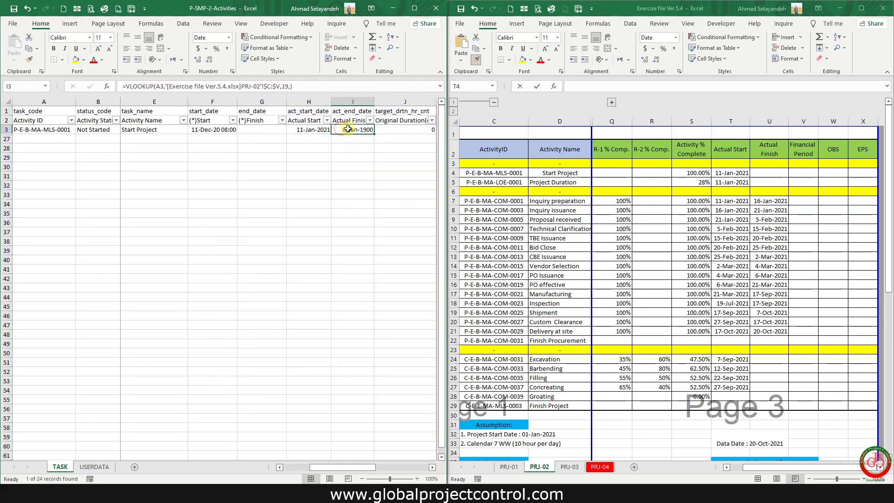
key(Delete)
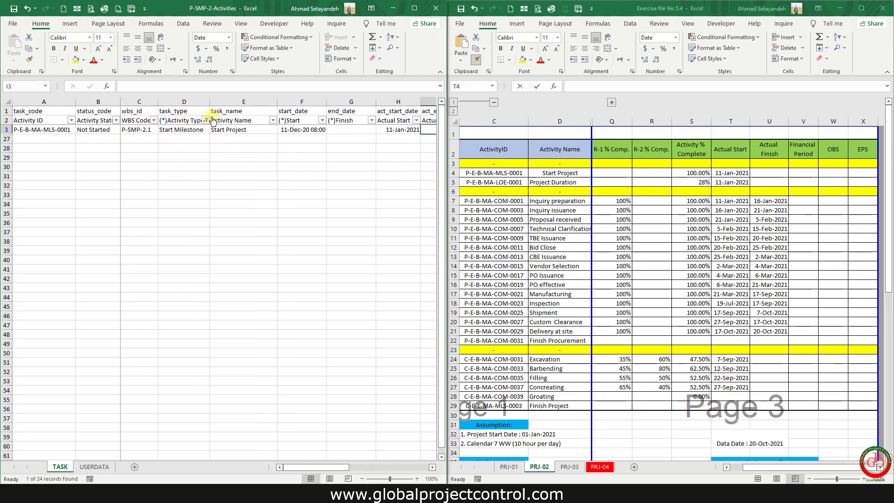
click(207, 121)
click(225, 175)
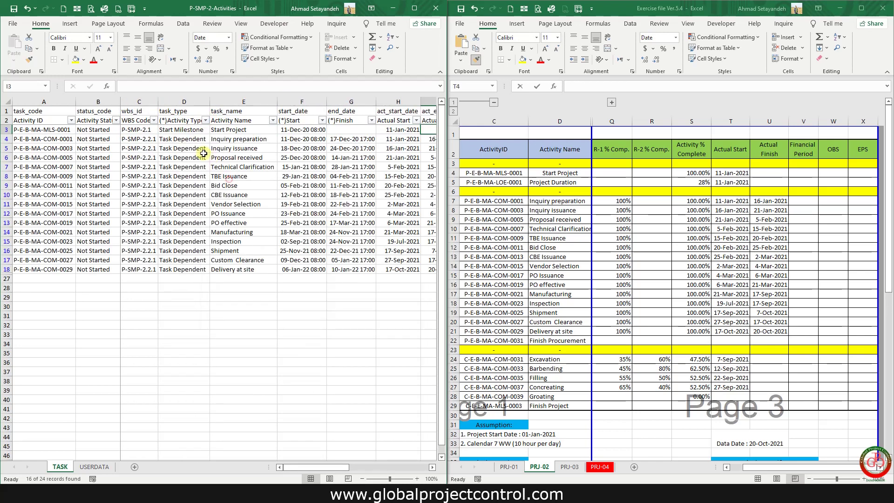
Step: Set the Activity Status of the first fully complete activity, in B3, to Completed
click(204, 151)
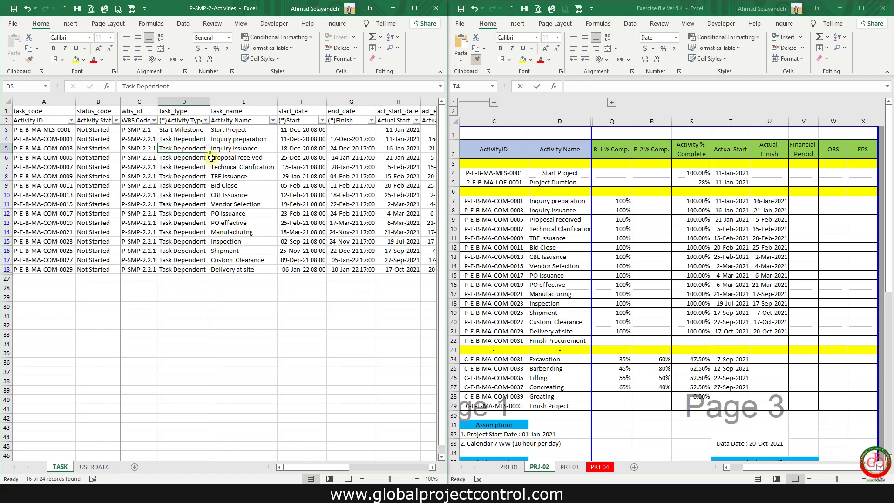
drag(317, 467, 405, 465)
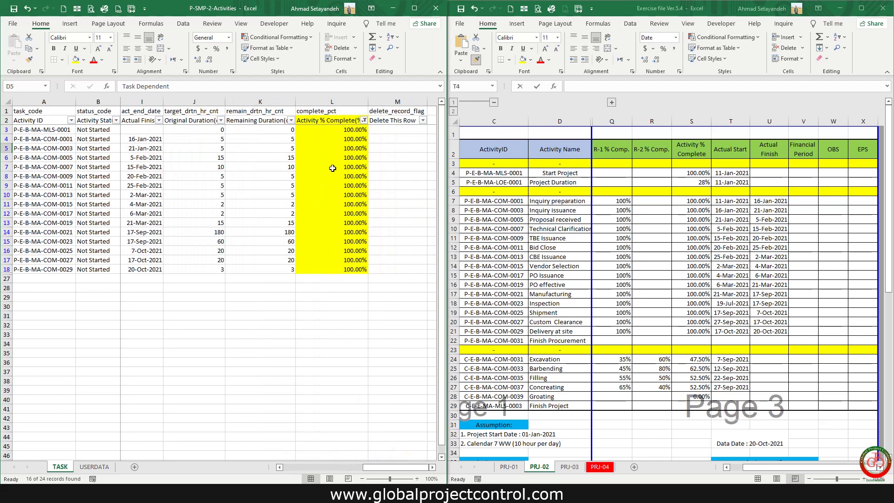
drag(338, 129, 317, 270)
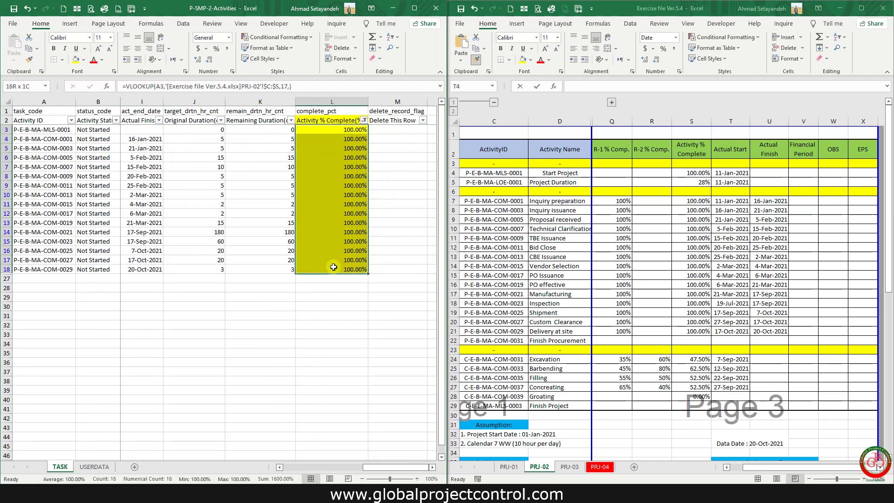
click(101, 130)
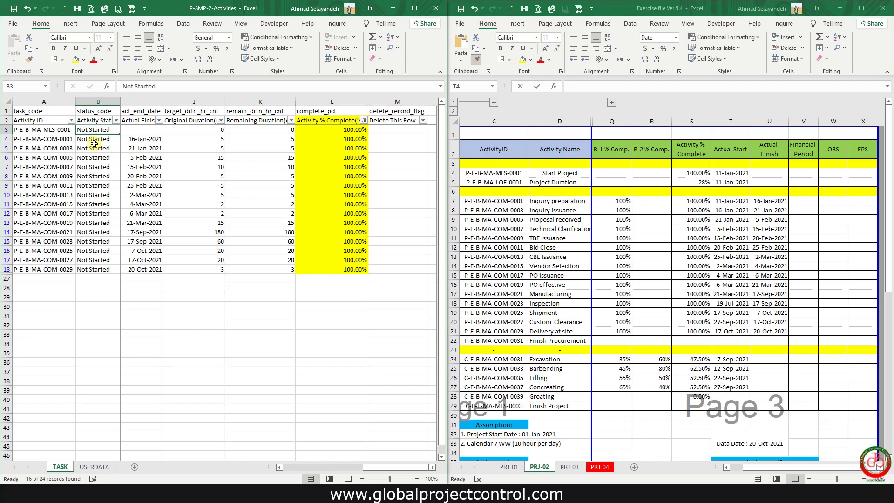
text(Comple)
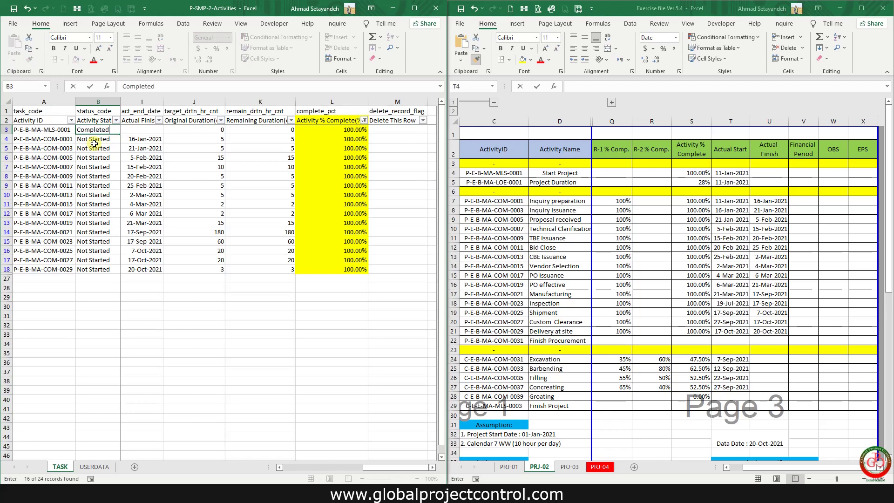
text(ted)
key(Return)
Step: Copy the Completed status from B3 and paste it as values over the filtered rows B4 to B18
key(Up)
key(ctrl+c)
key(Down)
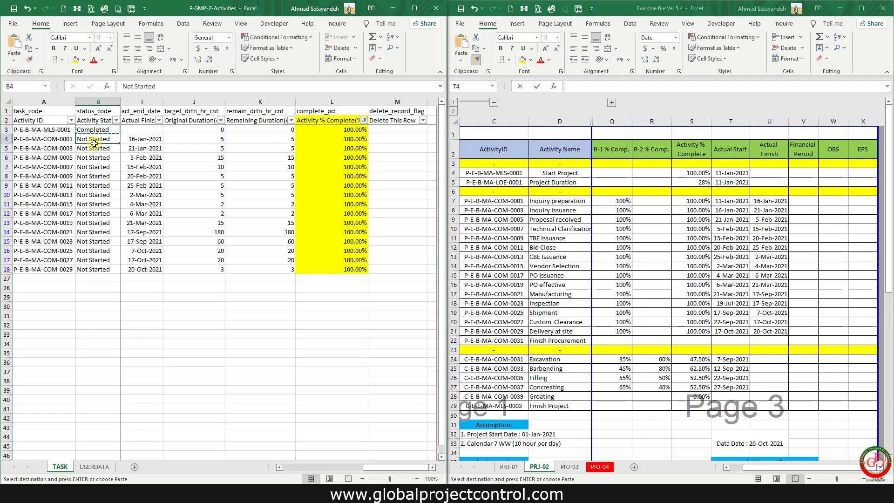
key(ctrl+shift+Down)
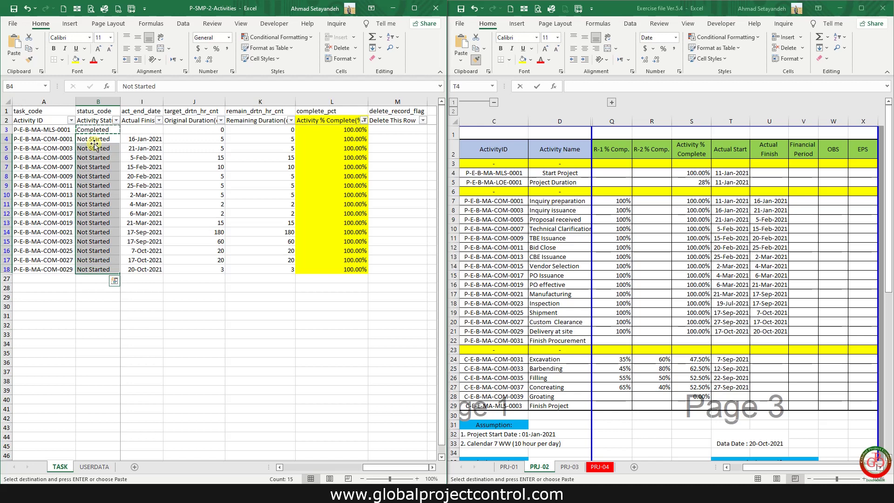
key(ctrl+alt+v)
key(v)
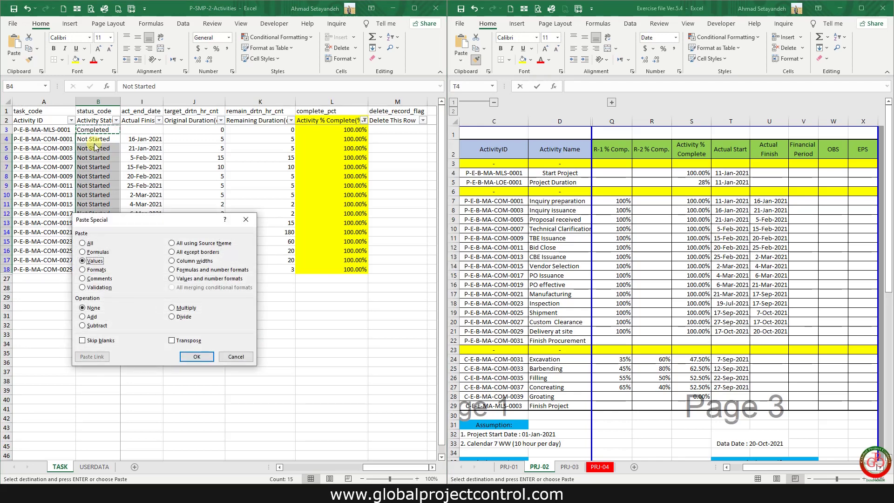
key(Return)
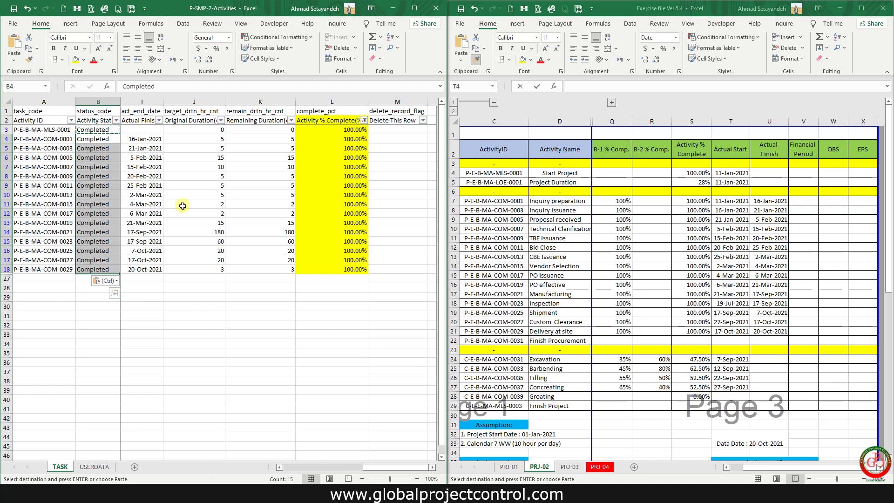
Step: Copy the Remaining Duration of 0 from K3 and paste it as values over the filtered rows K4 to K18
click(265, 129)
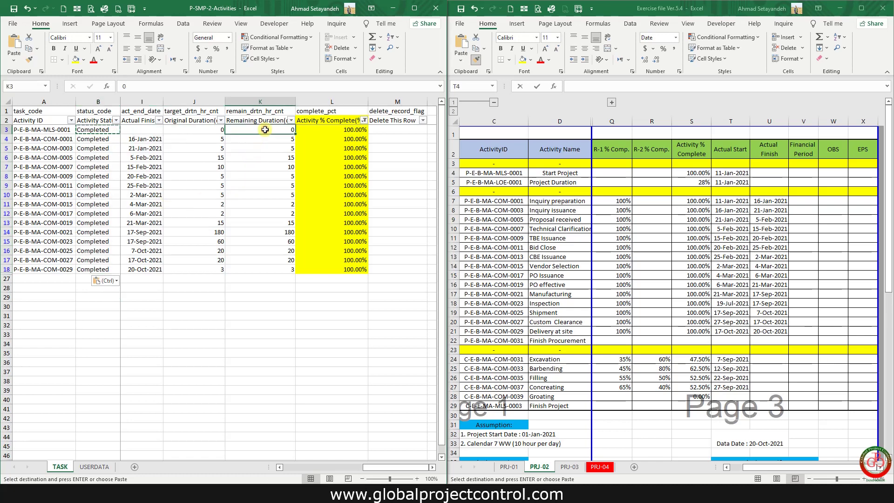
key(ctrl+c)
drag(266, 139, 273, 267)
key(ctrl+v)
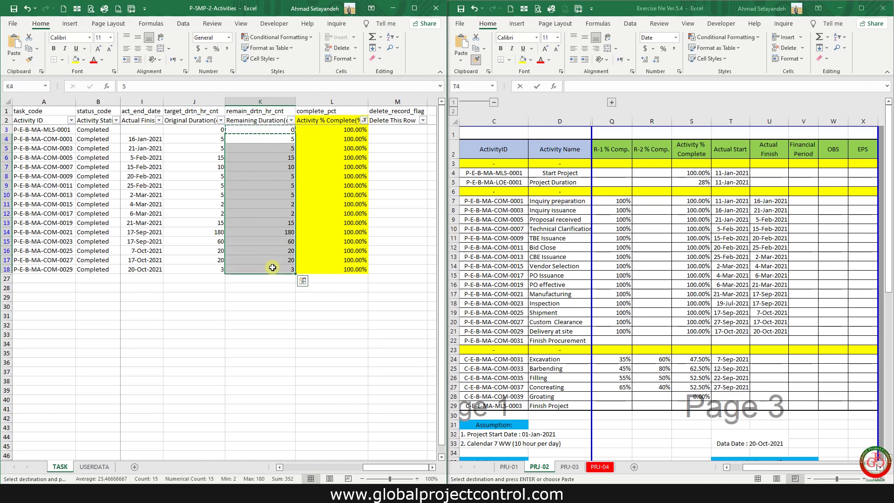
key(ctrl+alt+v)
key(v)
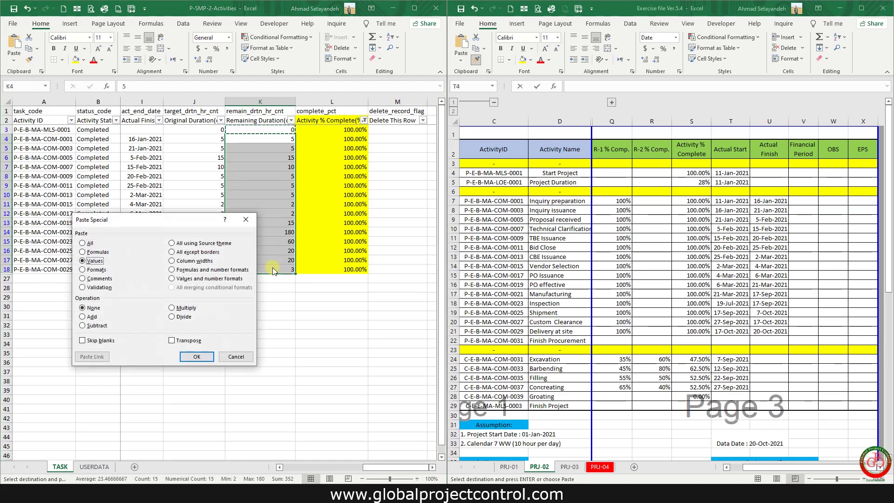
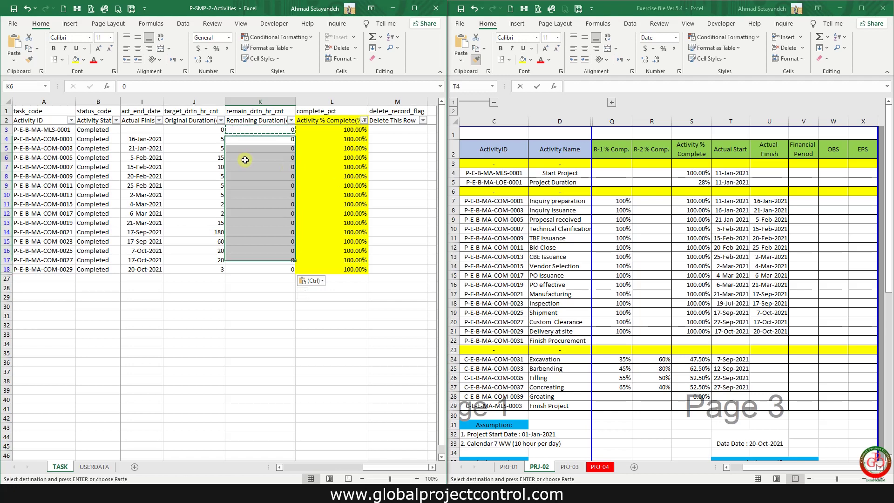
Step: Review the completed activities across the columns from Activity Type past Delete This Row
scroll(254, 160, left, 3)
click(166, 168)
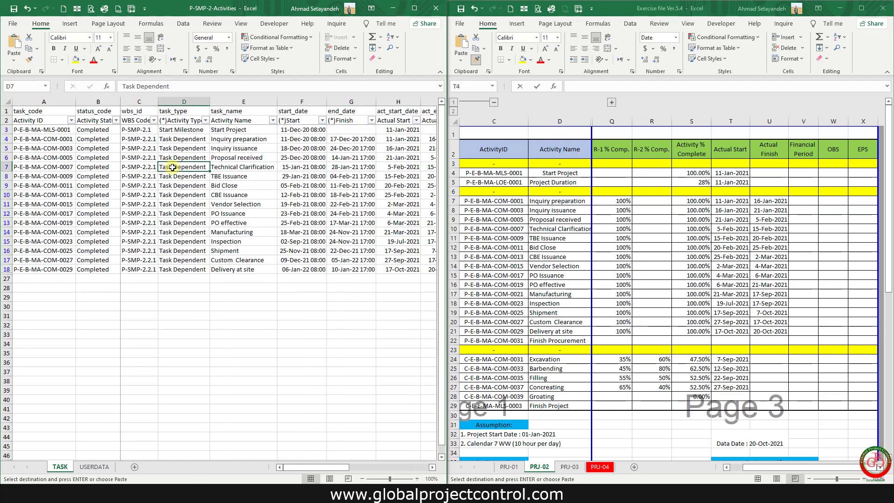
key(Right)
key(Right)
key(Right)
key(Right)
key(Right)
key(Right)
key(Right)
key(Right)
key(Right)
key(Right)
key(Right)
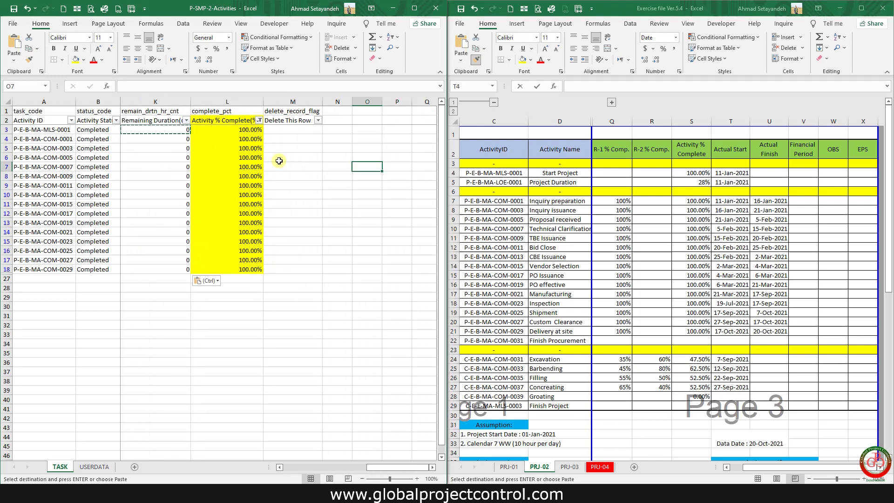
Step: Filter the Activity % Complete column to exclude both 0.00% and 100.00%
click(241, 122)
click(260, 120)
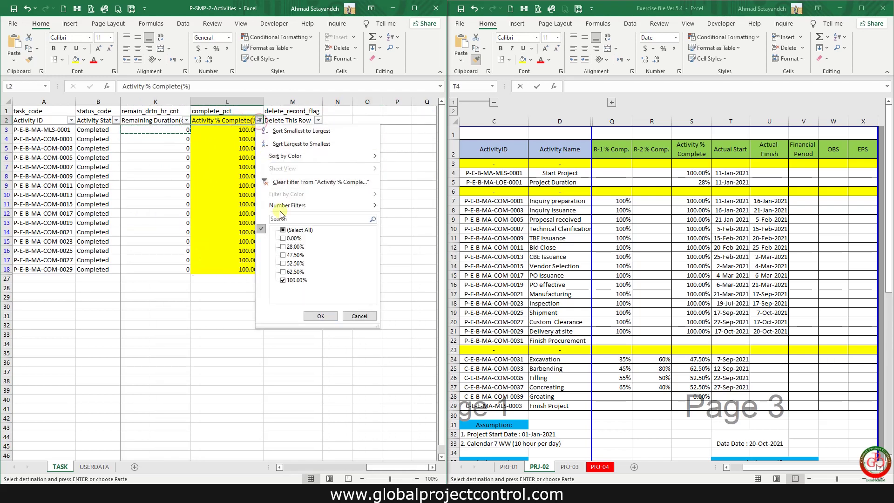
click(284, 239)
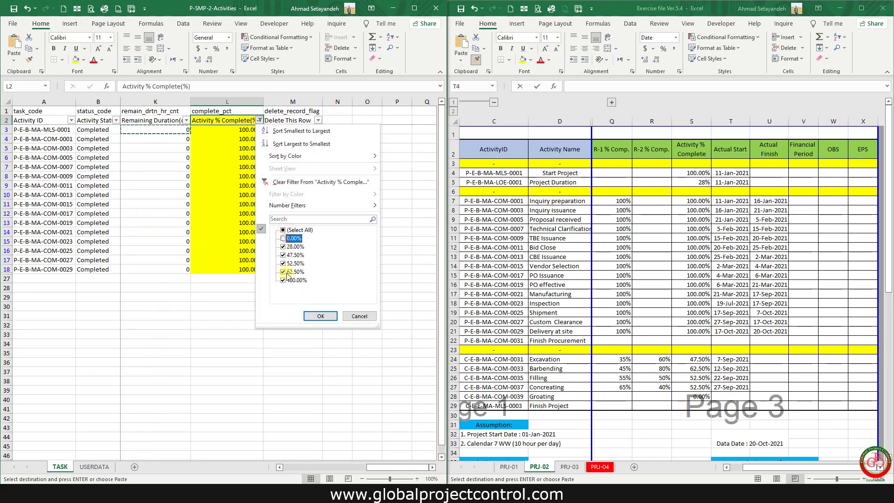
click(283, 280)
click(320, 316)
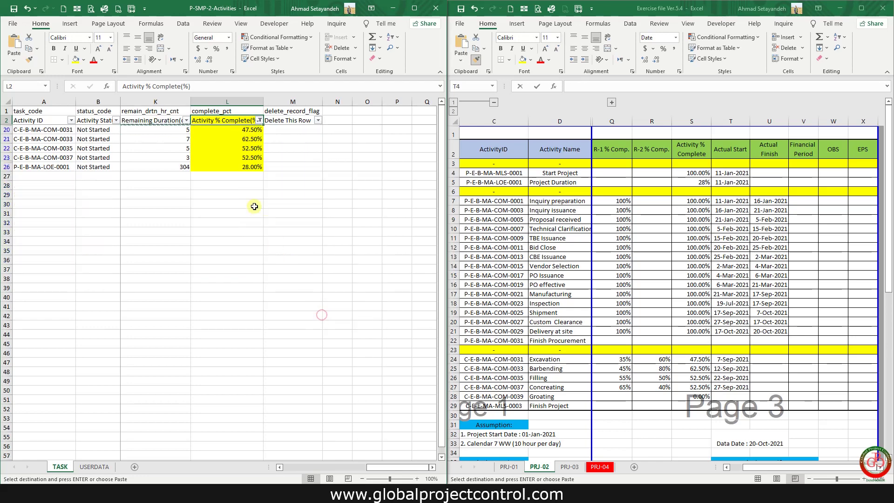
Step: Set the Activity Status of the Excavation activity, in B20, to In Progress
click(95, 128)
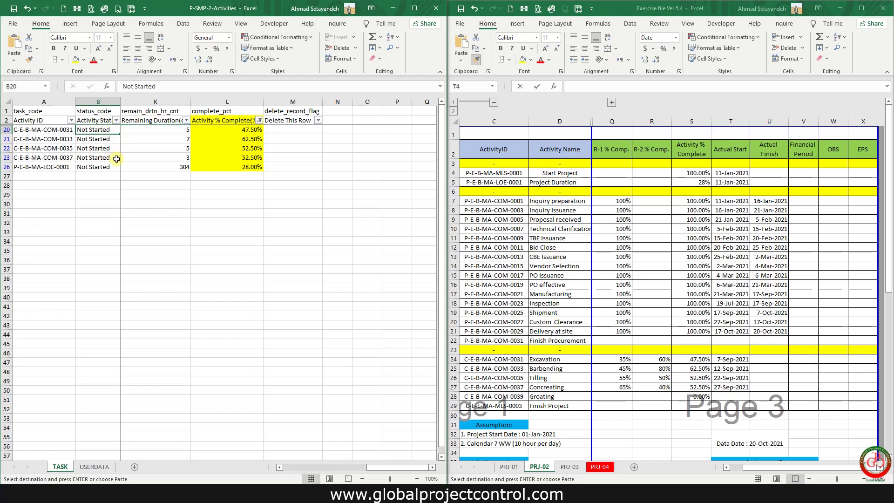
text(Inp)
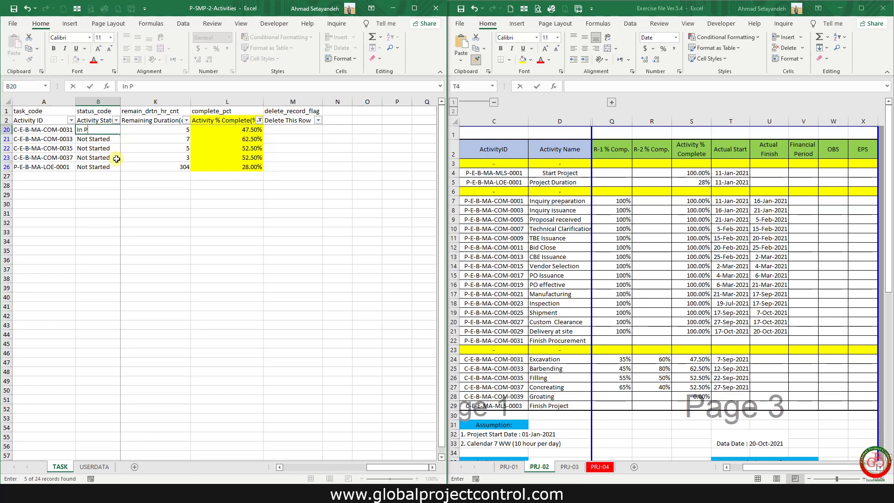
text(rogress)
key(Return)
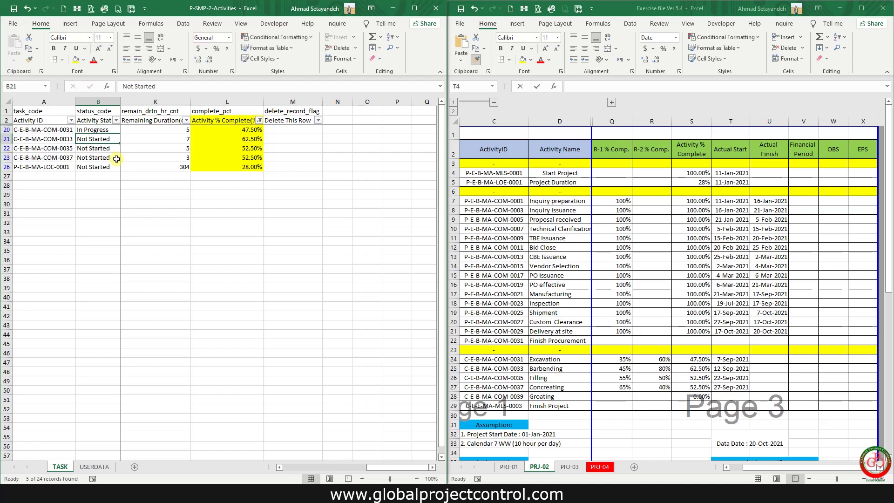
Step: Copy the In Progress status from B20 and paste it onto the remaining filtered rows, B21 to B26
key(shift+Up)
key(ctrl+c)
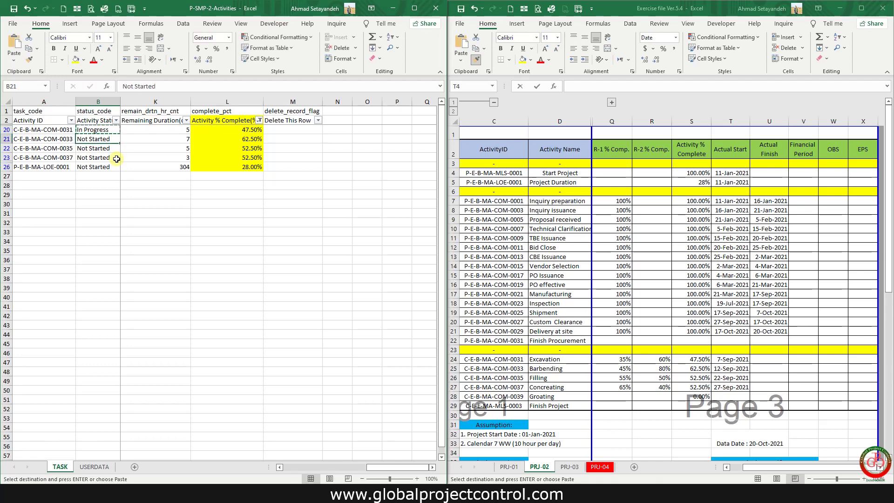
key(ctrl+shift+Down)
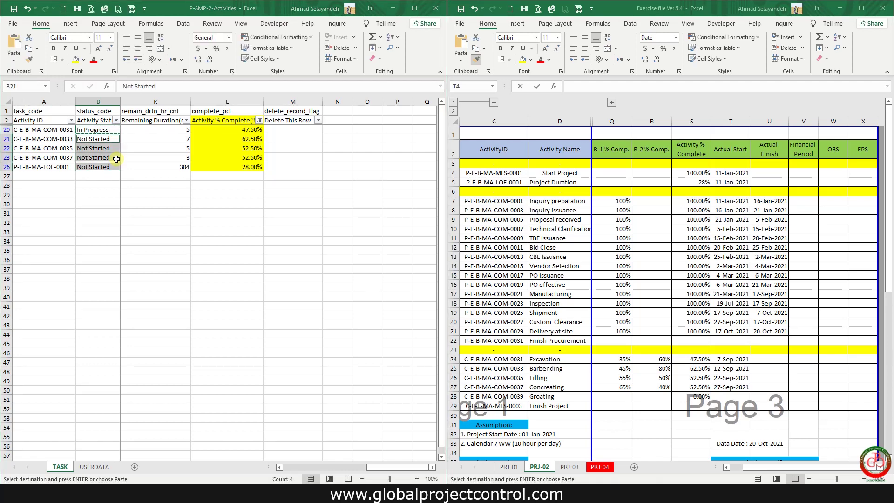
key(ctrl+alt+v)
key(Return)
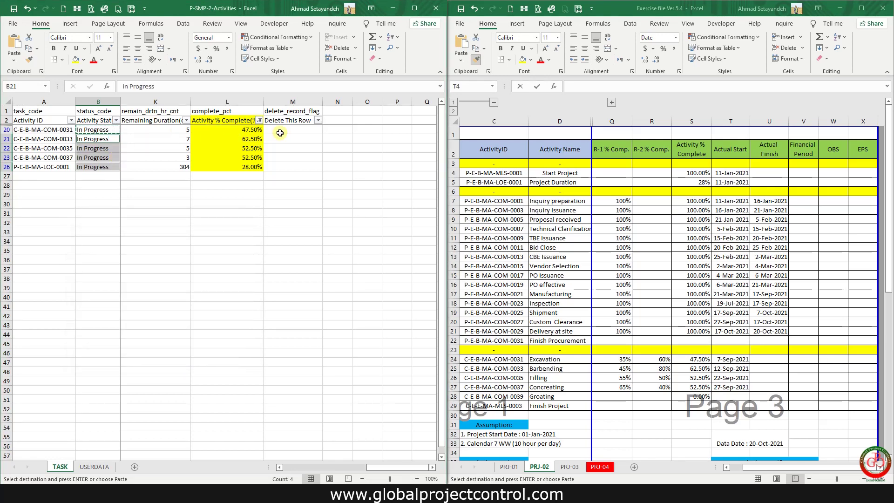
Step: Review the in-progress activities across the columns from Activity Type past Activity % Complete
scroll(280, 133, left, 5)
click(183, 140)
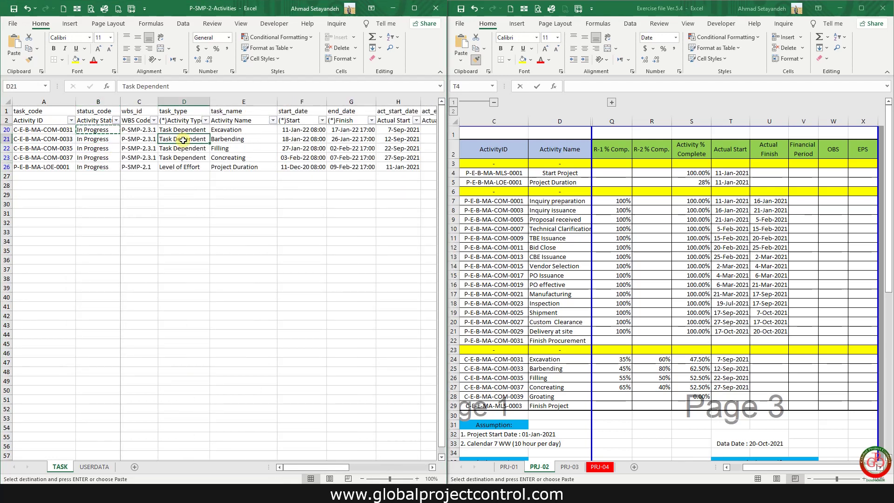
key(Right)
key(Right)
key(Right)
key(Right)
key(Right)
key(Right)
key(Right)
key(Right)
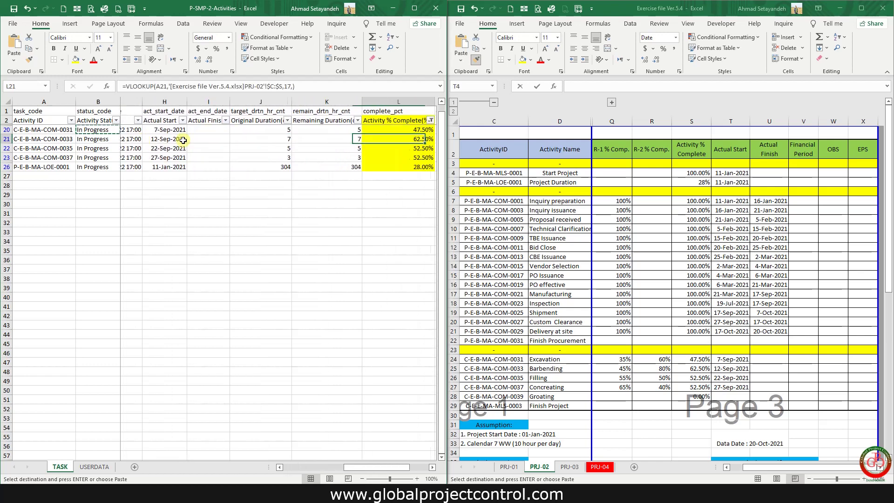
key(Right)
Step: Calculate the Remaining Duration of the Excavation activity in K20 with the formula =J20*(1-L20)
key(Left)
key(Left)
key(Up)
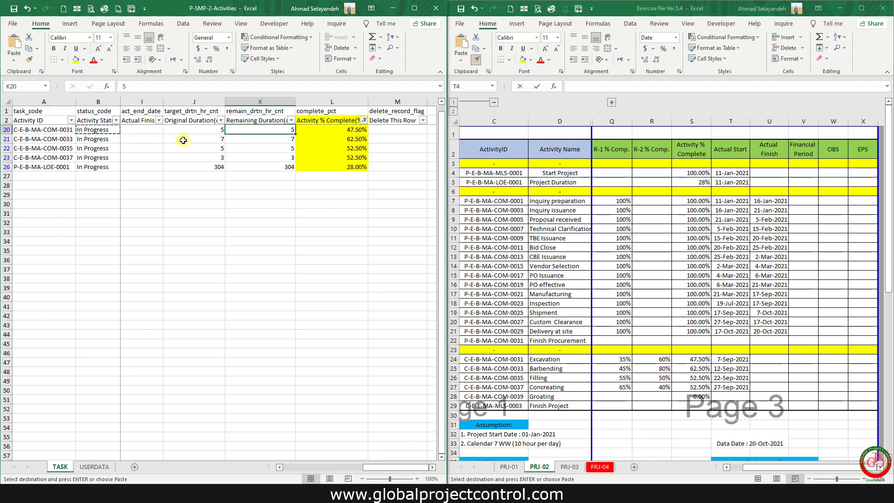
text(=)
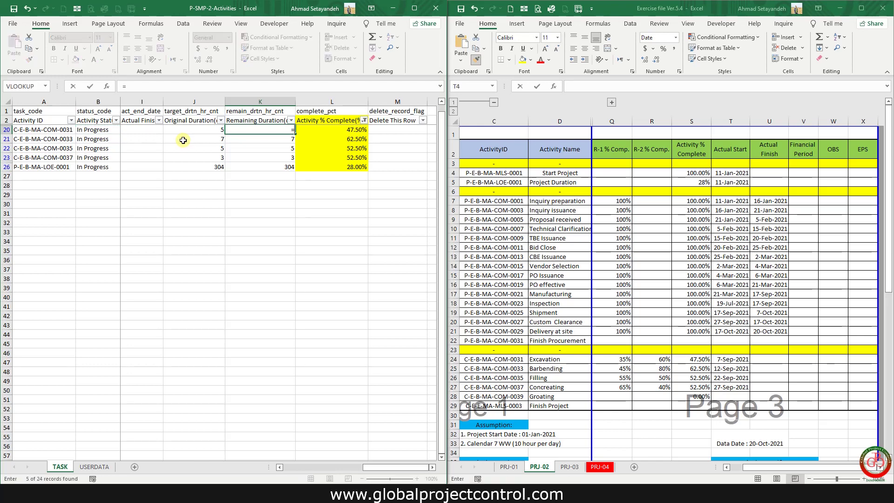
key(Left)
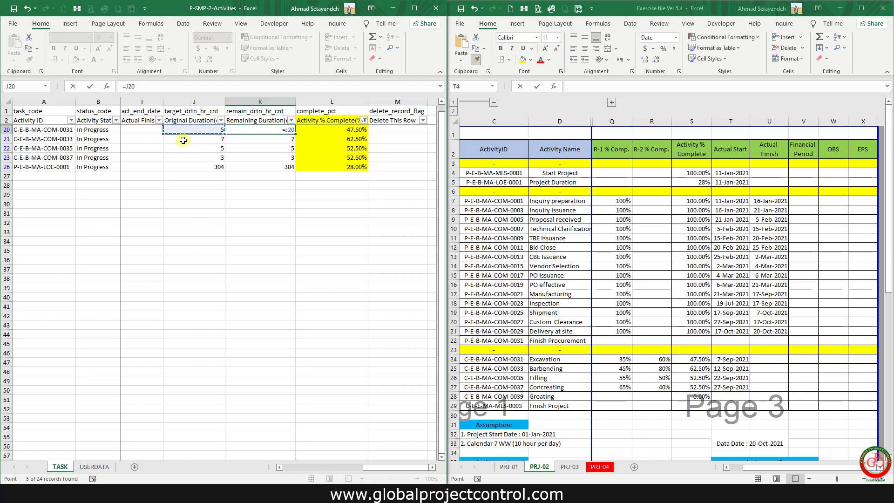
text(*(1-)
key(Right)
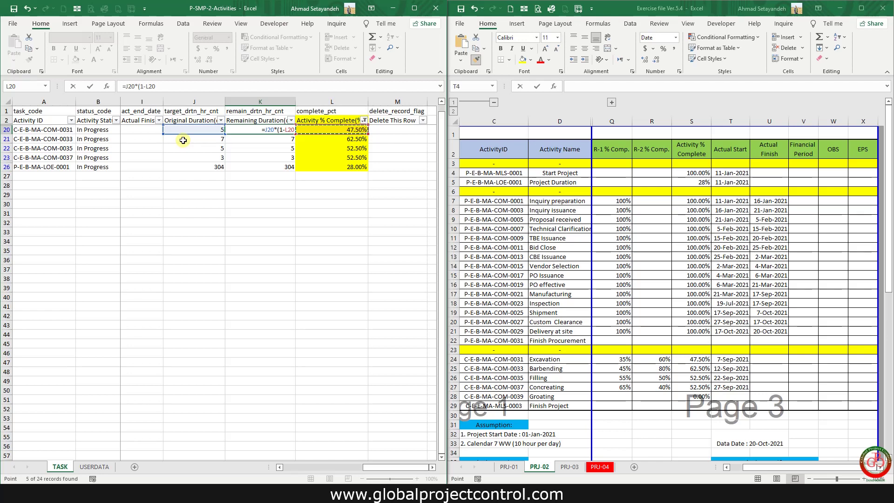
text())
key(Return)
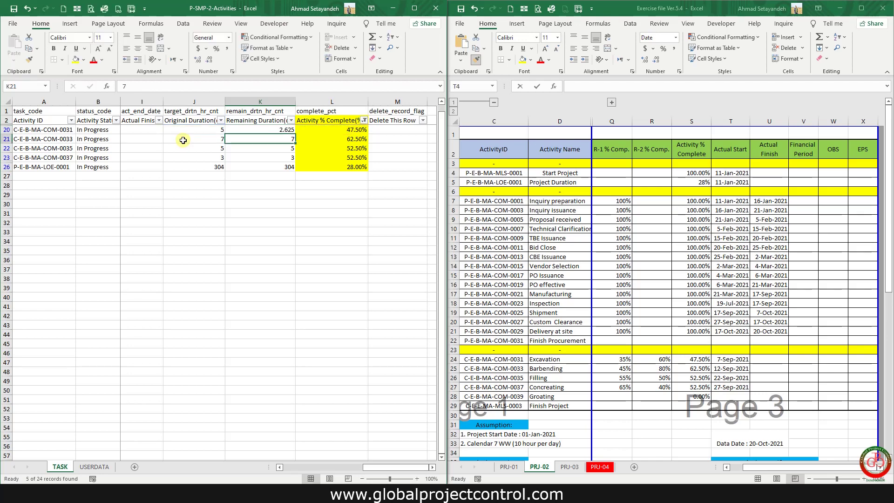
Step: Copy the Remaining Duration formula from K20 and paste only the formula onto the filtered rows K21 to K26
click(248, 128)
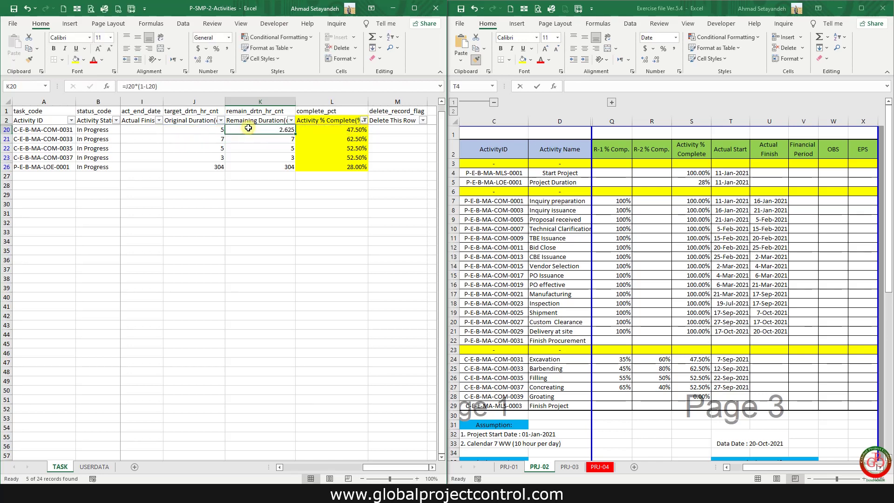
key(ctrl+c)
key(Down)
key(ctrl+shift+Down)
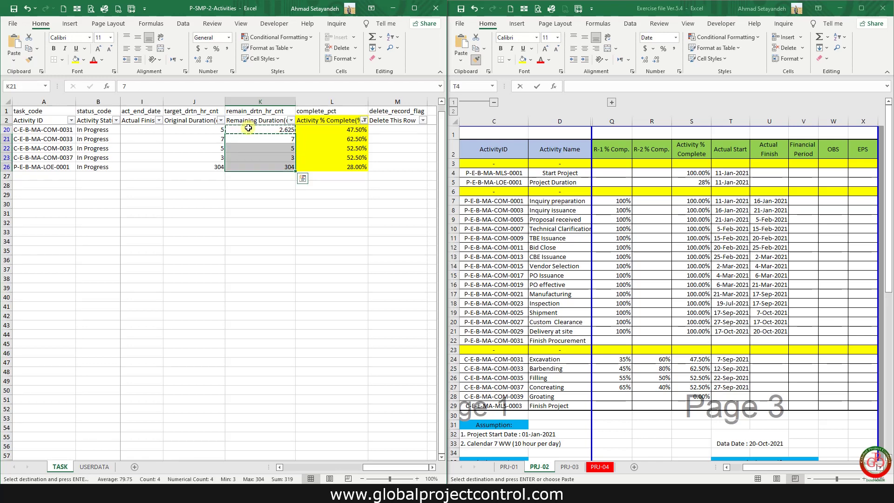
key(ctrl+alt+v)
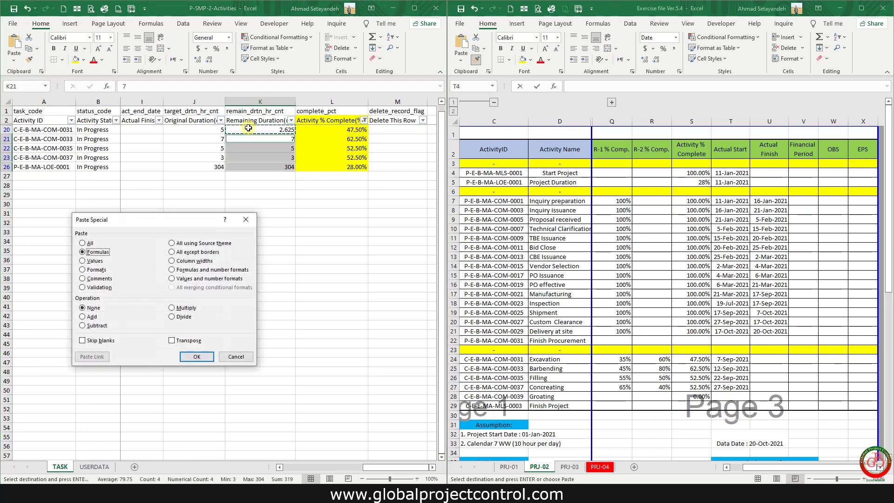
key(Return)
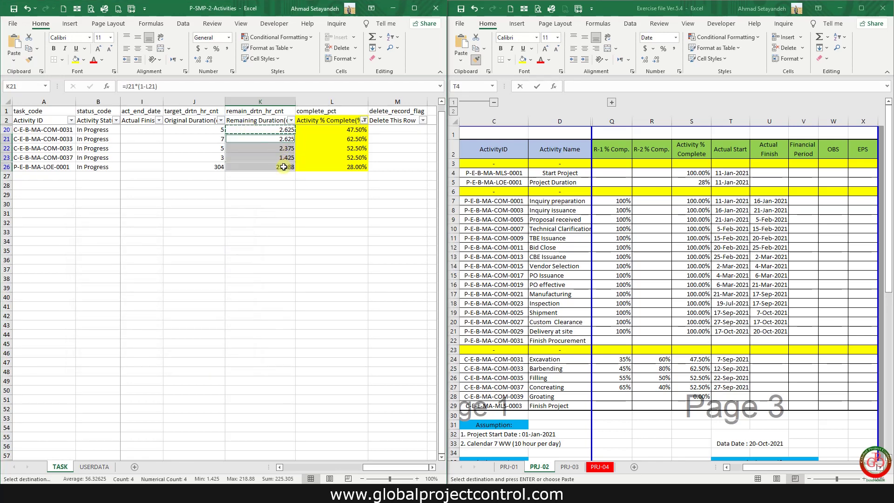
drag(283, 168, 281, 131)
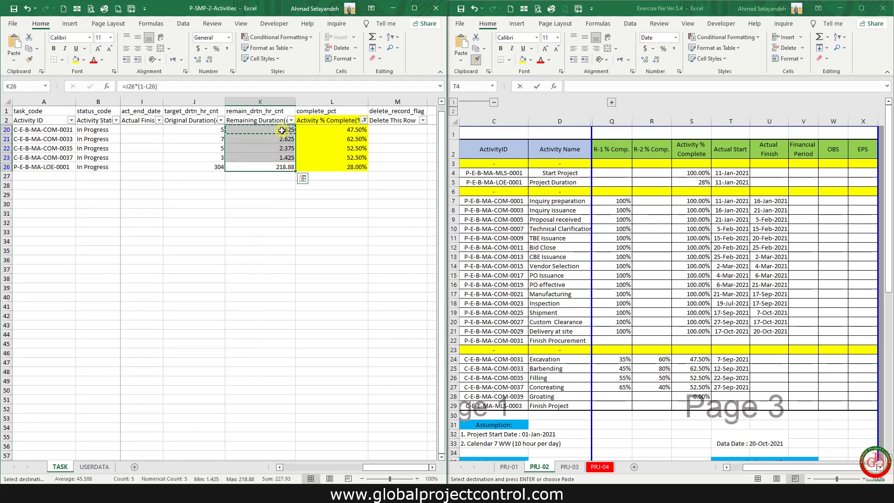
Step: Round the Remaining Duration in K20 to whole days by changing its formula to =ROUND(J20*(1-L20),0)
click(272, 130)
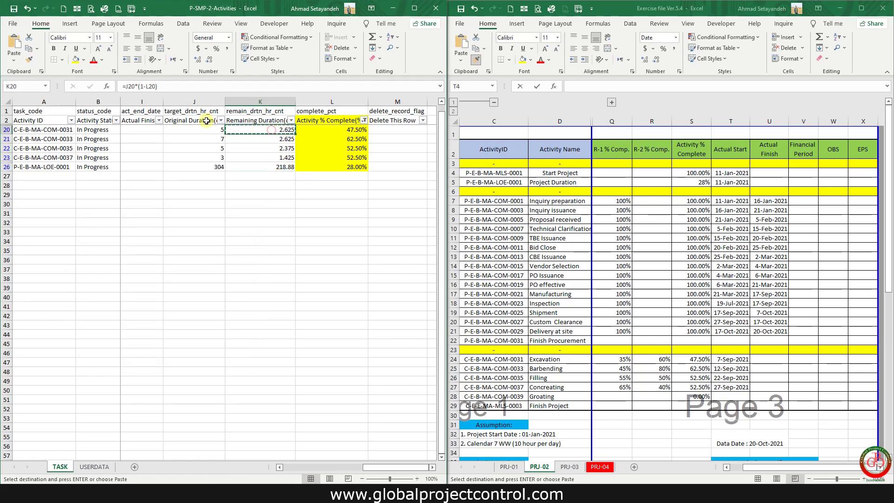
click(124, 86)
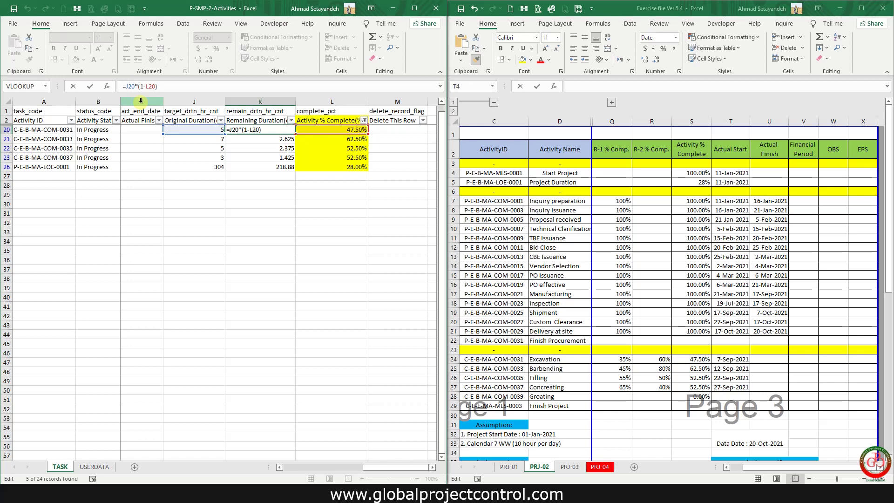
text(round()
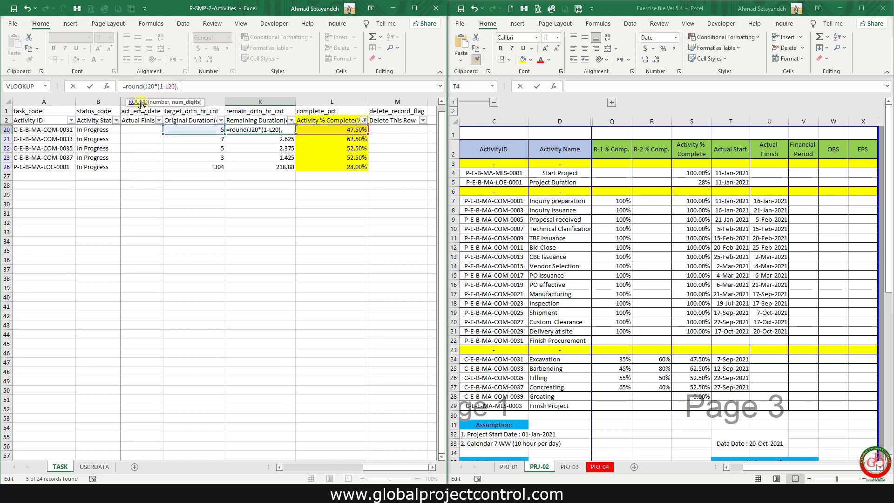
text(,0)
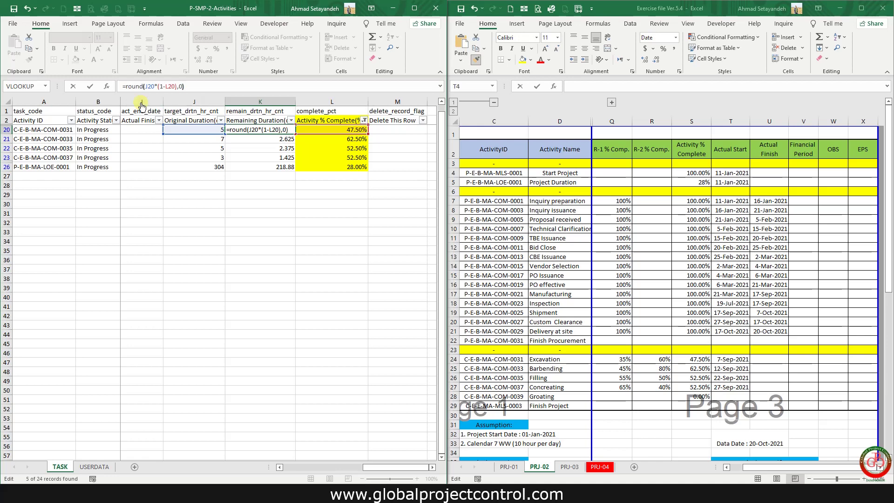
text())
key(ctrl+Return)
Step: Copy the rounded formula from K20 and paste only the formula onto the filtered rows K21 to K26
key(ctrl+c)
key(Down)
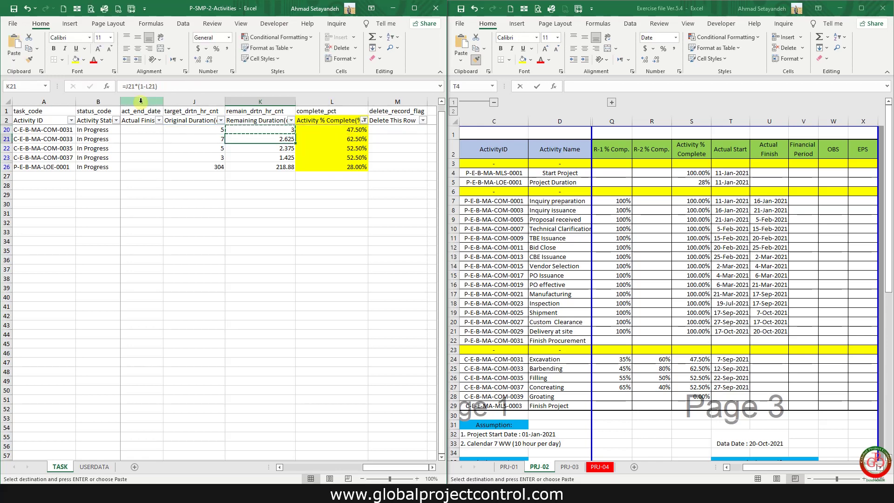
key(ctrl+shift+Down)
key(ctrl+alt+v)
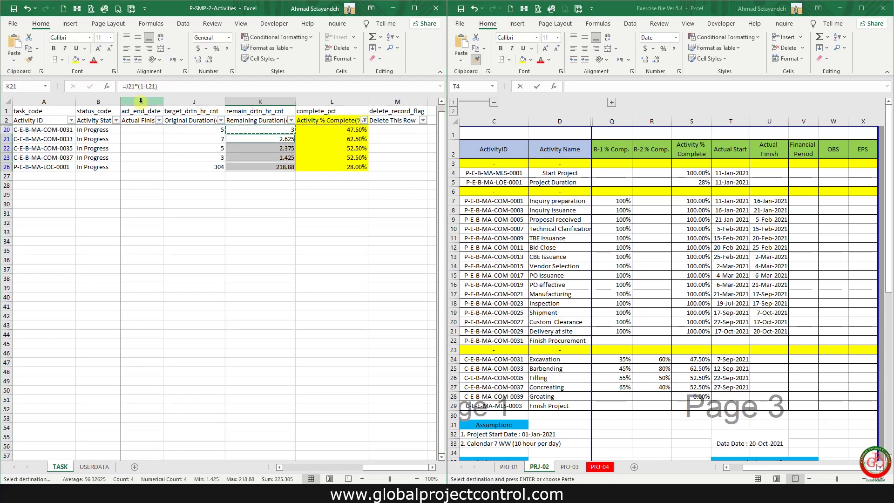
key(Return)
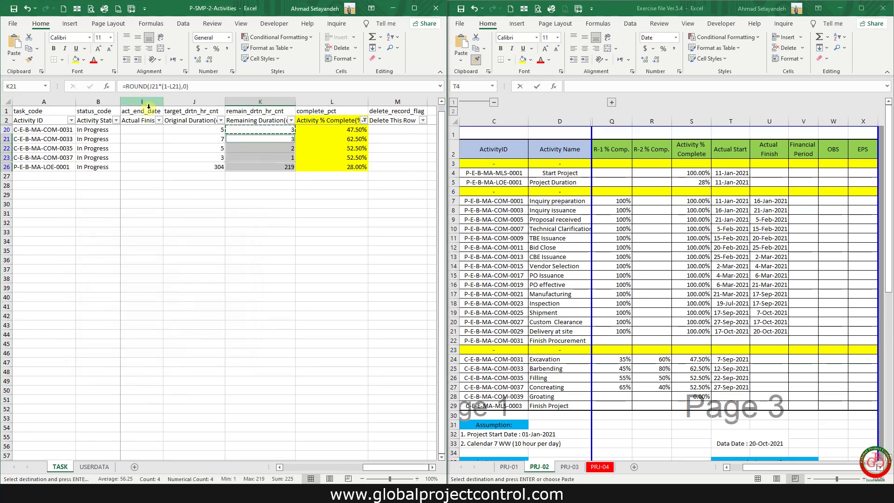
click(319, 198)
key(Escape)
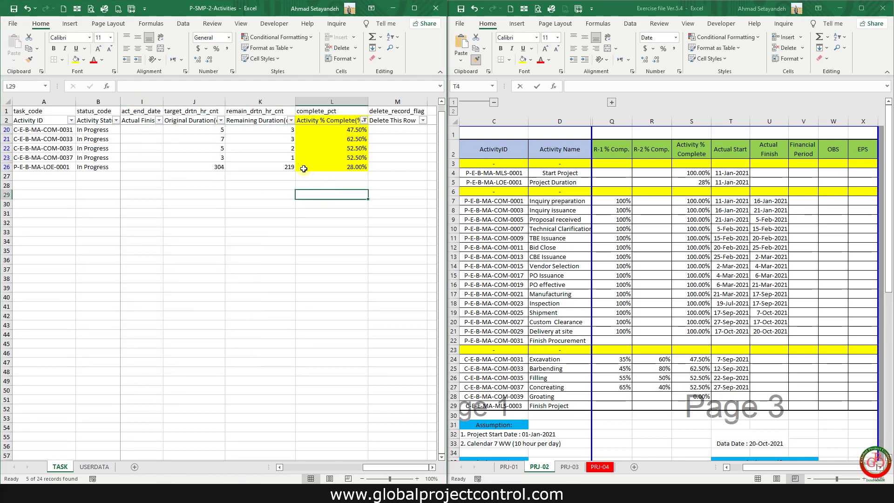
Step: Overwrite the Activity % Complete of activity C-E-B-MA-COM-0037, in L23, with 90% as a test
click(280, 159)
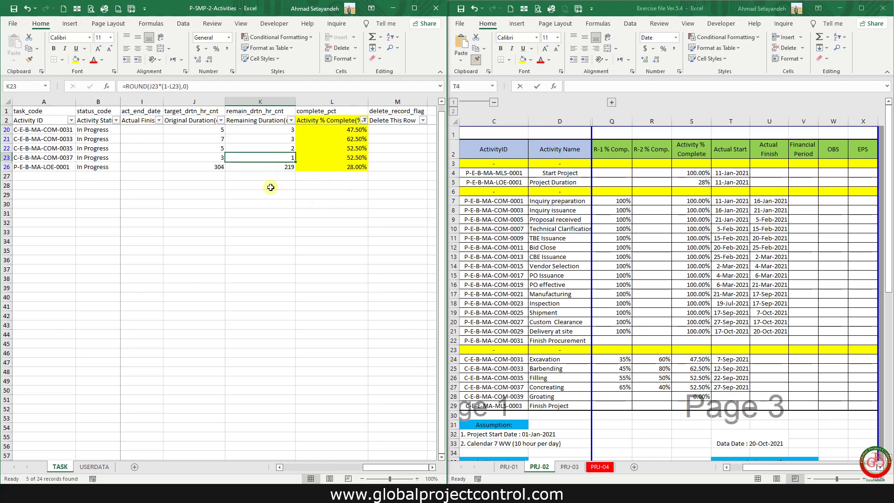
click(330, 157)
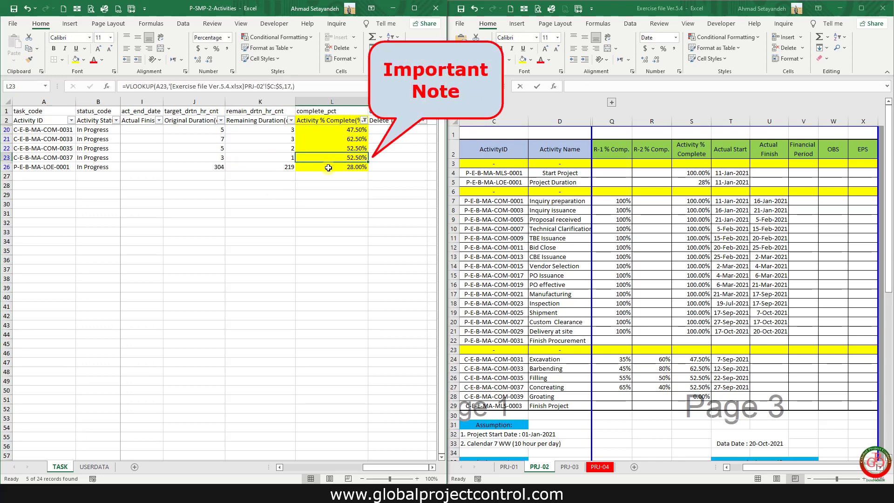
text(90)
key(Return)
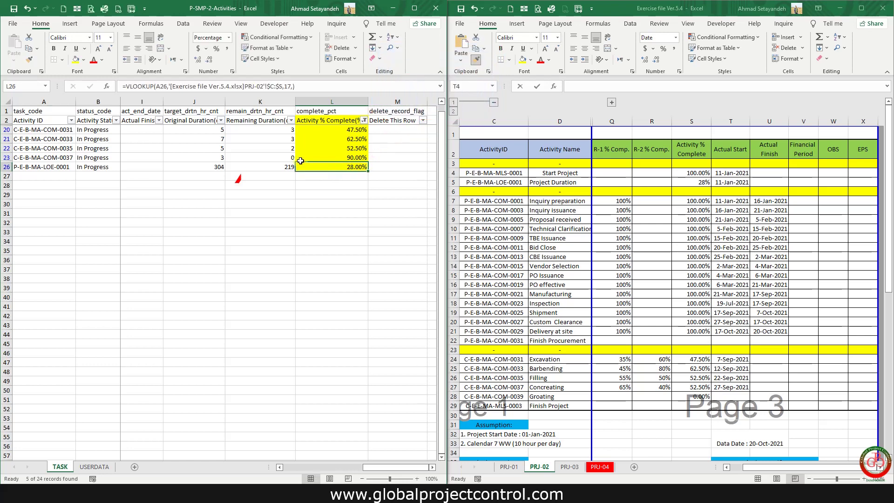
Step: Compare the Remaining Duration in K23 with the Activity Status in B23 for the same activity
click(285, 156)
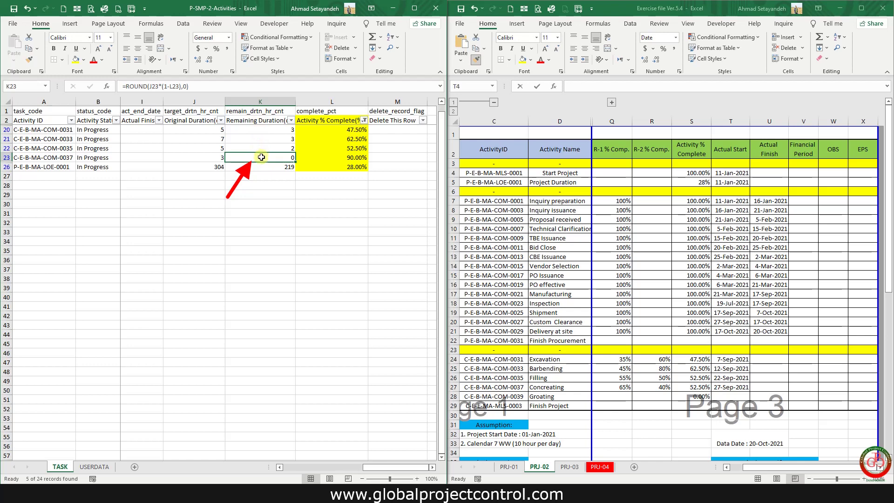
click(101, 159)
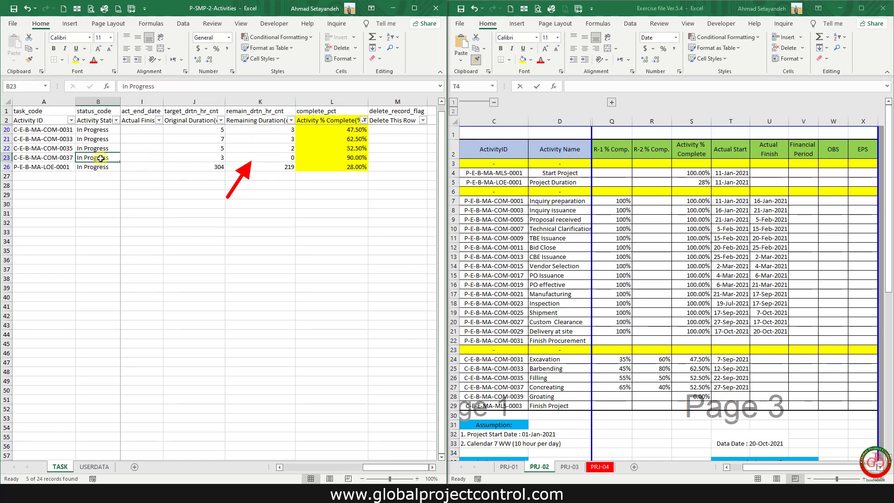
ctrl+click(244, 158)
ctrl+click(257, 121)
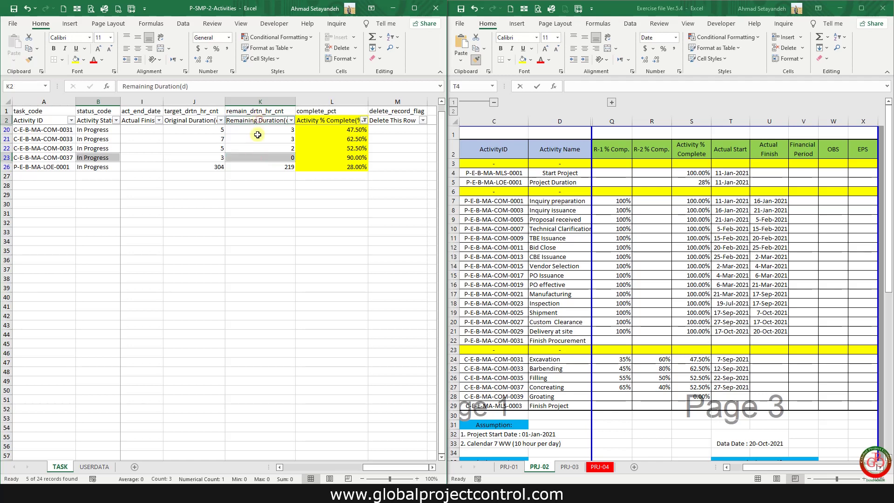
click(258, 245)
Step: Change the Remaining Duration formula in K23 to =ROUNDUP(J23*(1-L23),0)
click(273, 157)
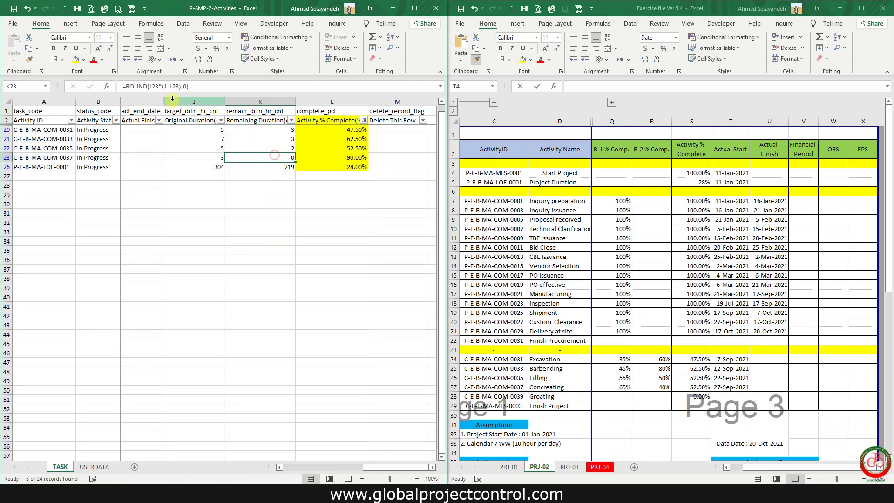
click(148, 86)
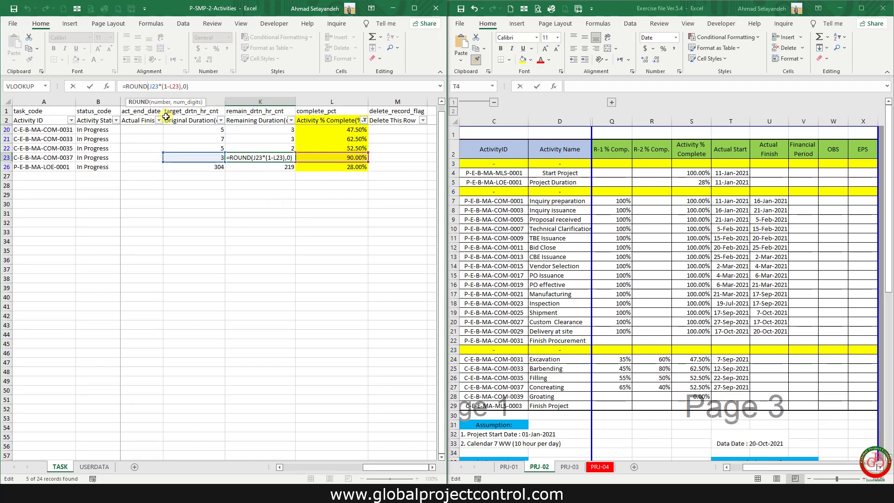
key(Return)
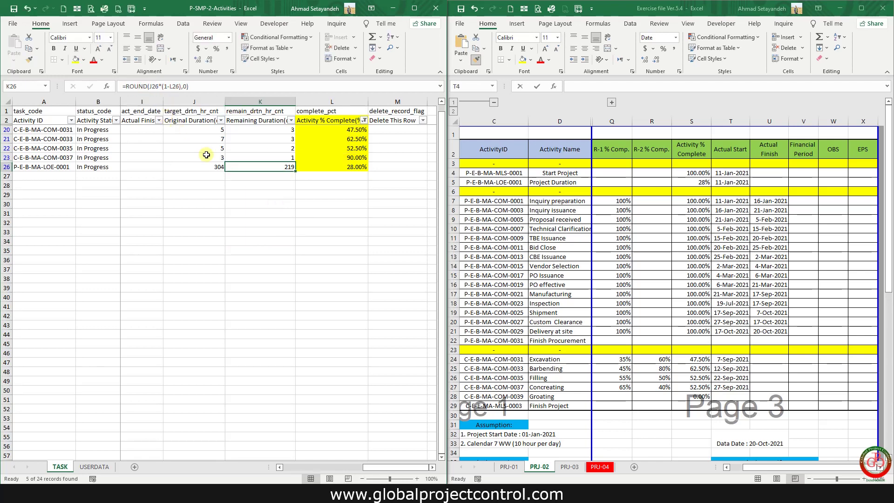
click(246, 154)
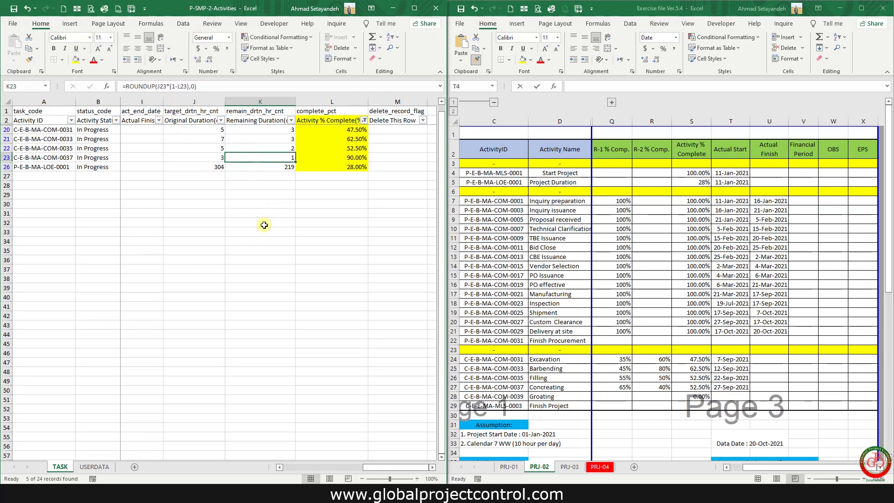
Step: Restore the row 23 formulas by copying Remaining Duration from K22 to K23 and Activity % Complete from L22 to L23
shift+click(275, 151)
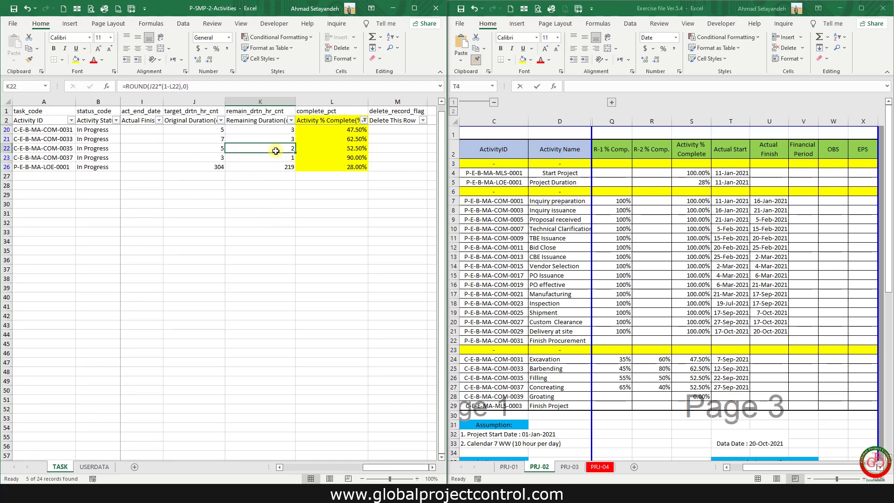
key(ctrl+c)
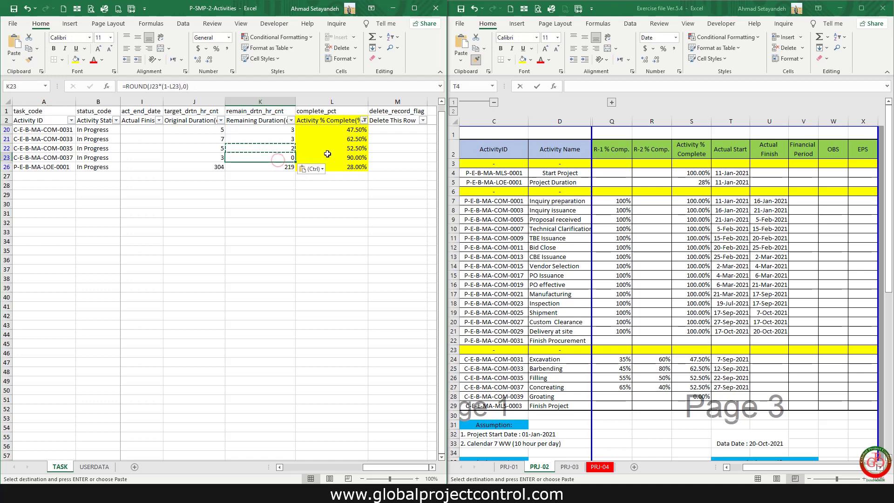
click(326, 149)
key(ctrl+c)
click(332, 158)
key(ctrl+v)
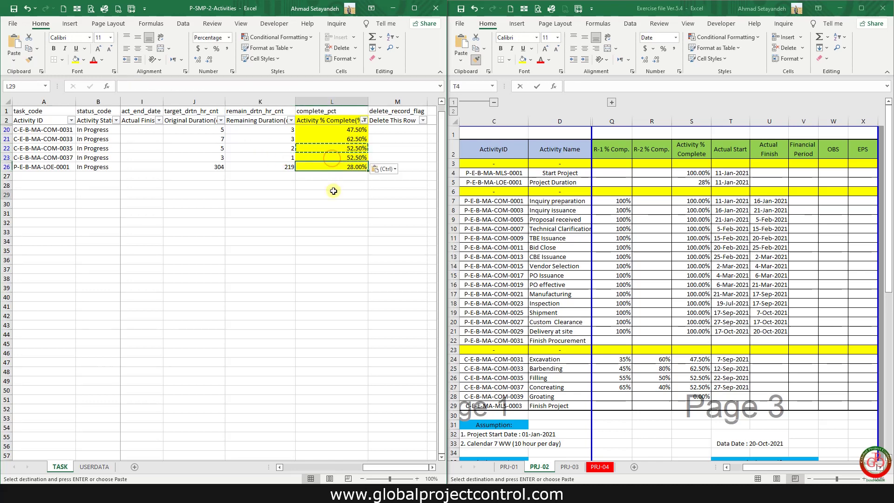
click(334, 191)
key(Escape)
click(336, 161)
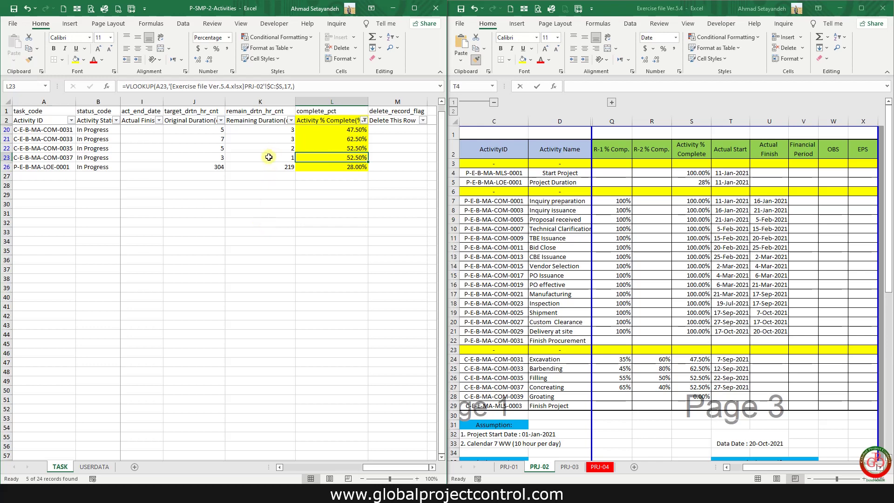
Step: Clear the filter from the Activity % Complete column so that all activities are listed
click(364, 120)
click(326, 163)
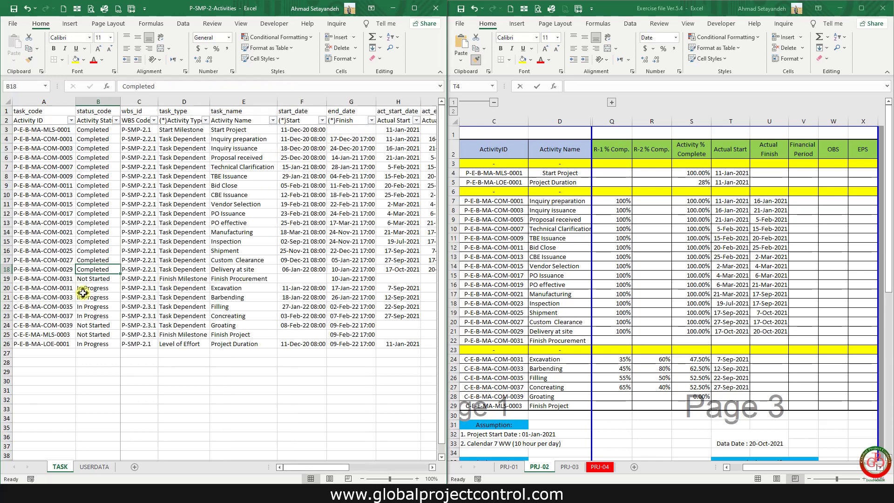
Step: Enter the formula =L3*100 in cell M3 to convert the Activity % Complete fraction into a plain number
scroll(116, 293, right, 3)
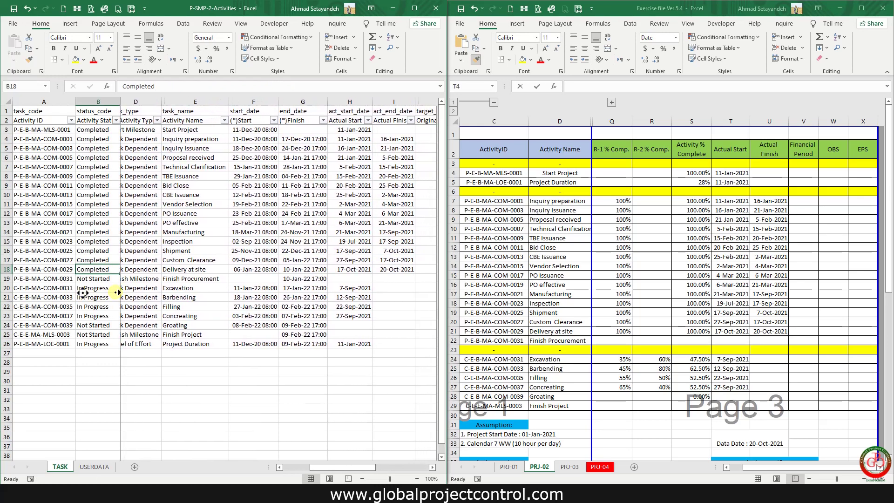
scroll(117, 292, right, 2)
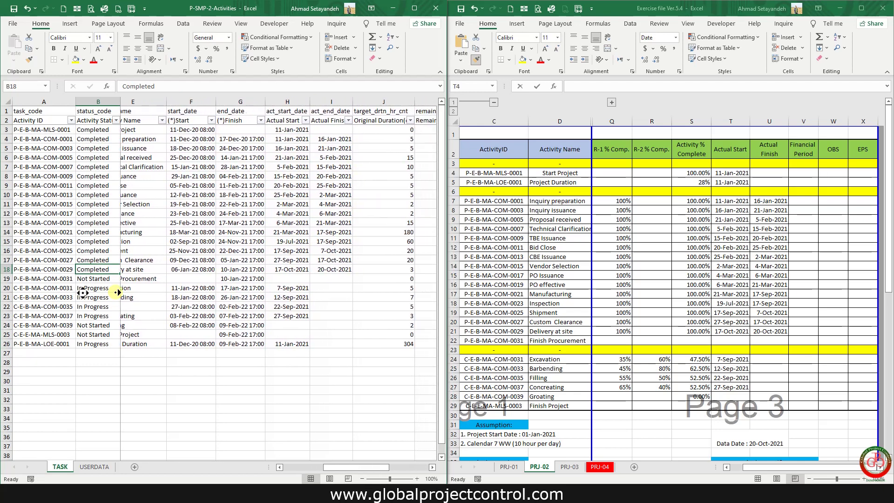
scroll(125, 291, right, 2)
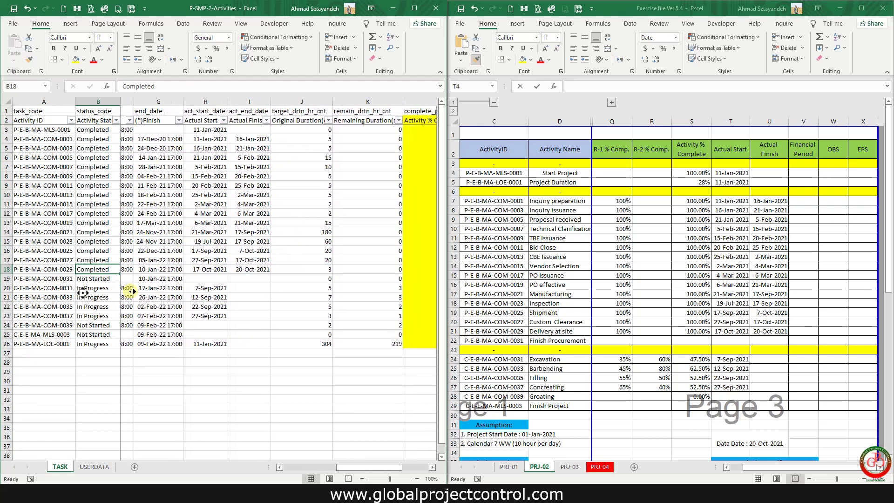
scroll(132, 291, right, 3)
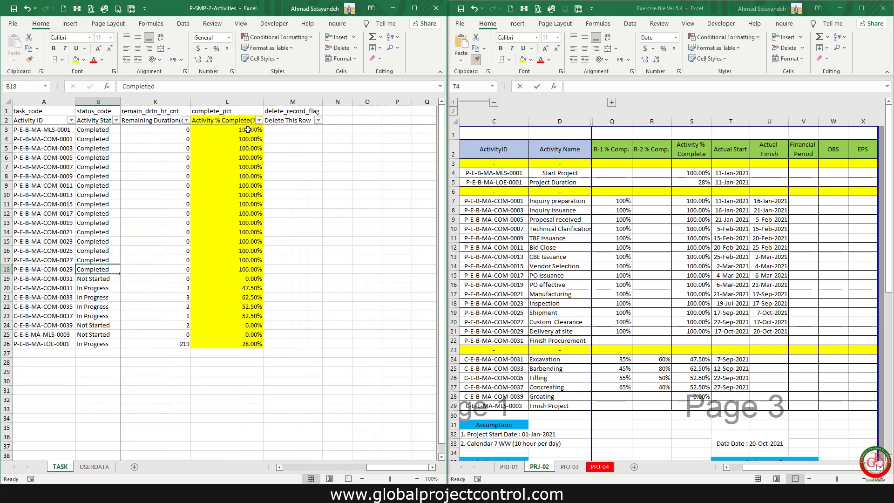
click(288, 133)
text(=)
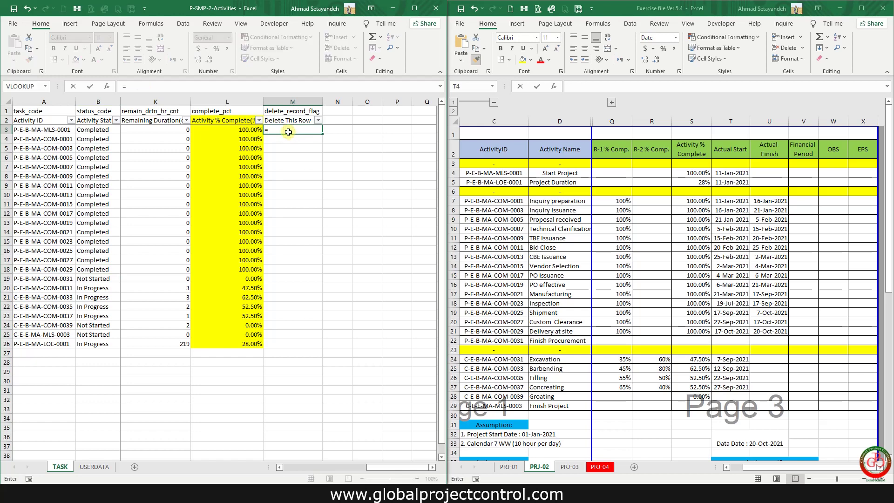
key(Left)
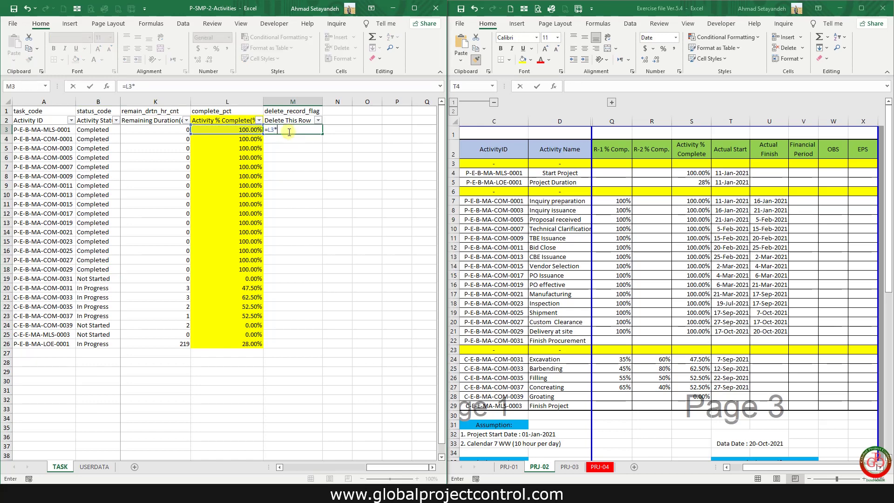
text(*100)
key(Return)
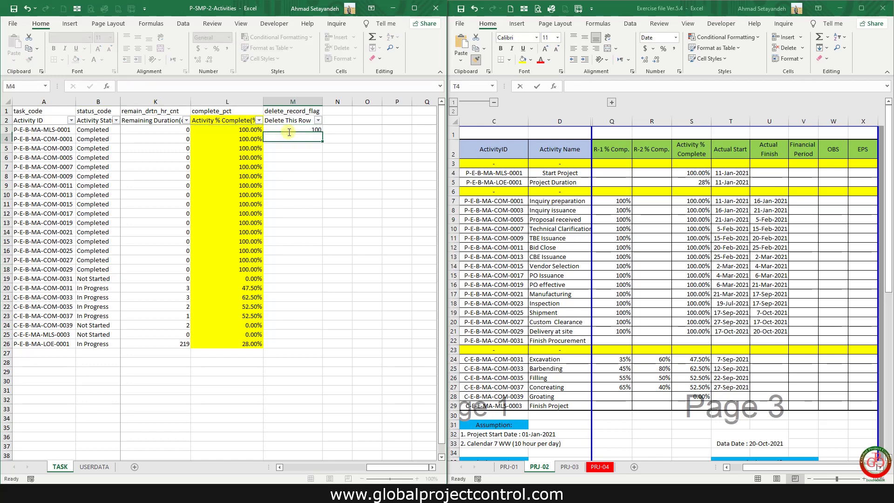
Step: Copy the formula in M3 down to M4:M26 for the remaining activities
click(289, 132)
key(ctrl+c)
key(Down)
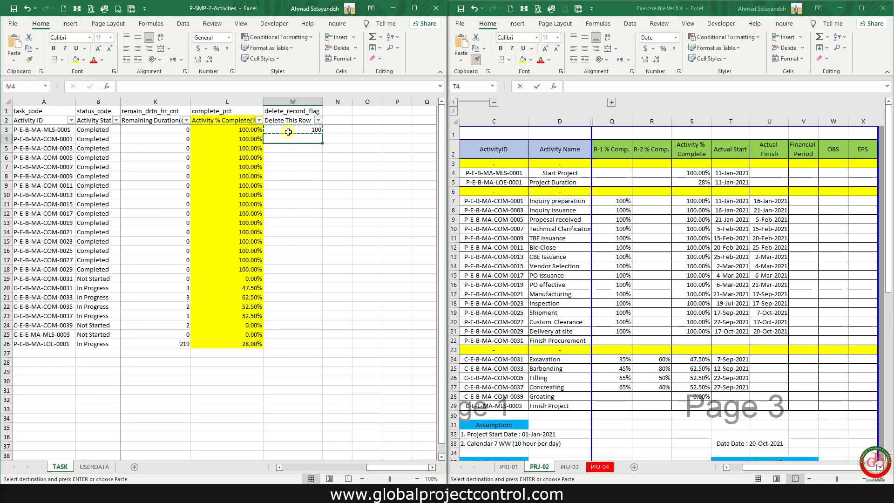
key(shift+Down)
key(shift+Down)
key(shift+Down)
key(shift+Down)
key(shift+Down)
key(shift+Down)
key(shift+Down)
key(shift+Down)
key(shift+Down)
key(shift+Down)
key(shift+Down)
key(shift+Down)
key(shift+Down)
key(shift+Down)
key(shift+Down)
key(shift+Down)
key(shift+Down)
key(shift+Down)
key(shift+Down)
key(shift+Down)
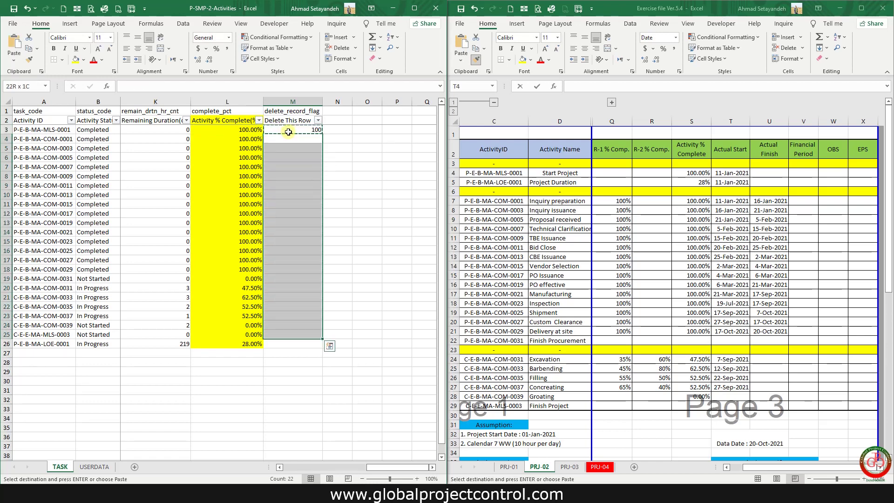
key(shift+Down)
key(ctrl+v)
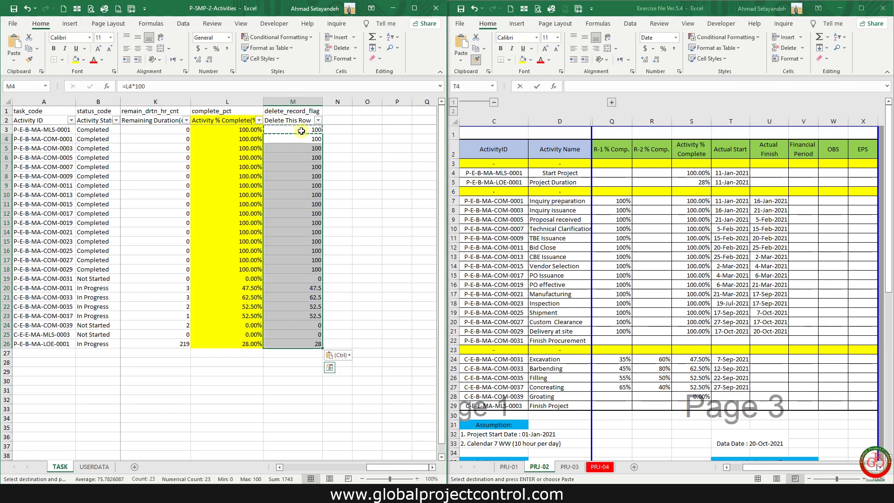
Step: Copy the converted percentages in M3:M26 and paste them as values over Activity % Complete starting at L3
drag(288, 133, 296, 345)
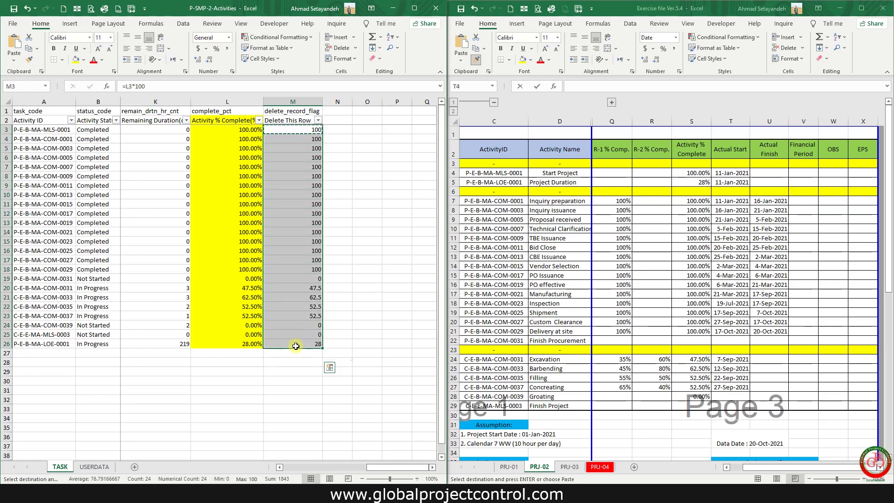
click(230, 129)
right_click(231, 129)
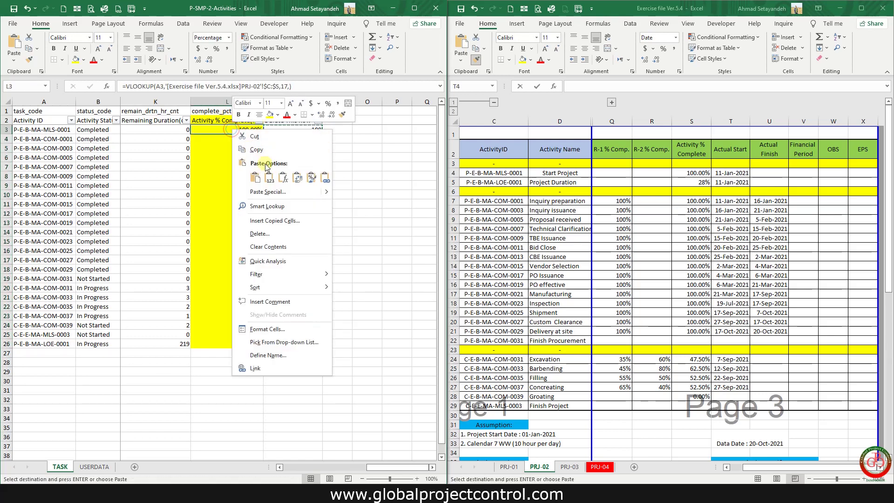
click(270, 178)
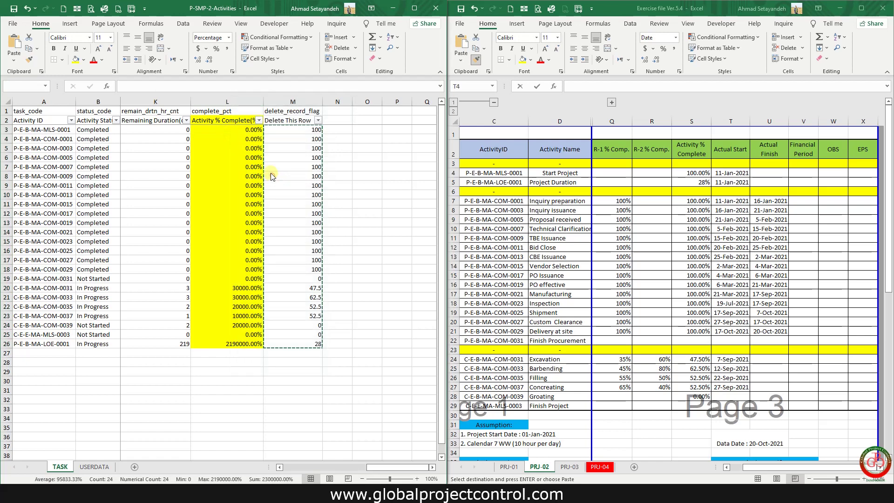
Step: Format the Activity % Complete values as Number and clear the helper formulas from M3:M26
click(228, 41)
click(236, 75)
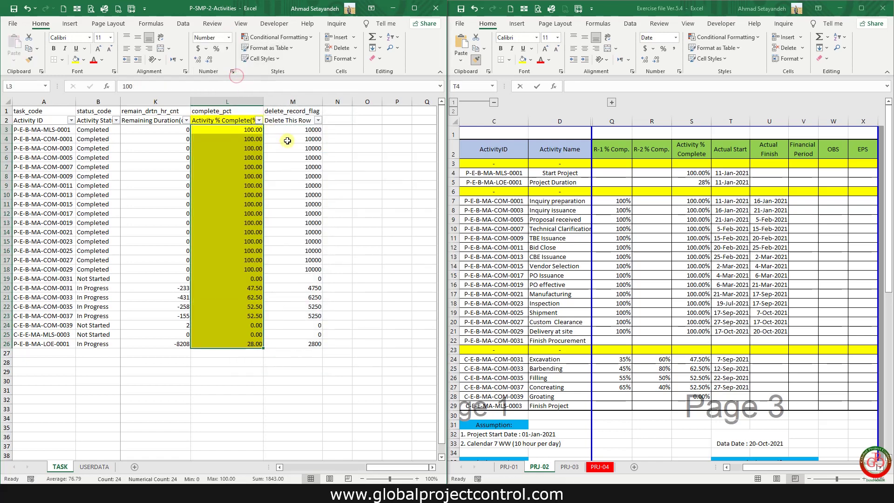
drag(292, 129, 292, 348)
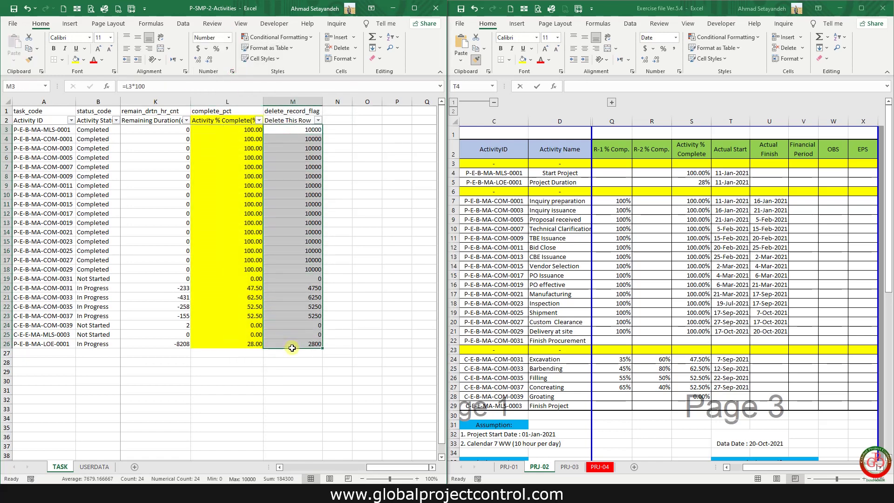
key(Delete)
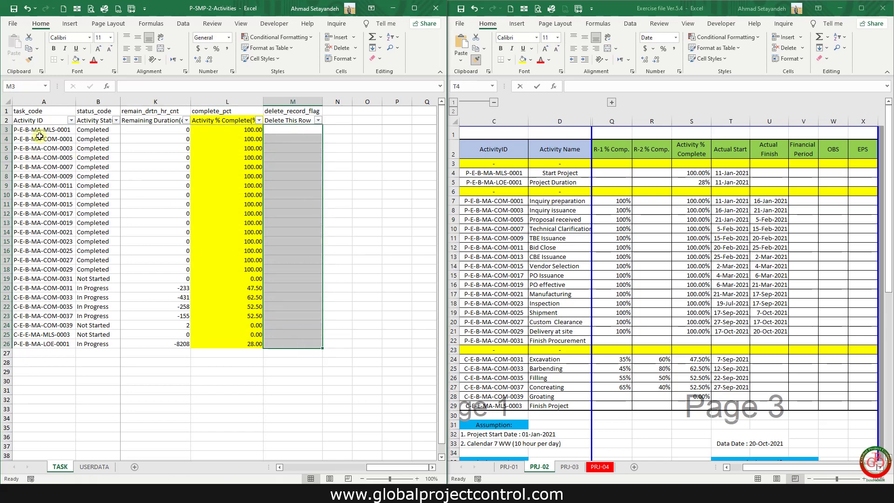
Step: Convert the whole TASK sheet to static values by copying it and pasting it over itself as values
click(6, 104)
key(ctrl+shift+0)
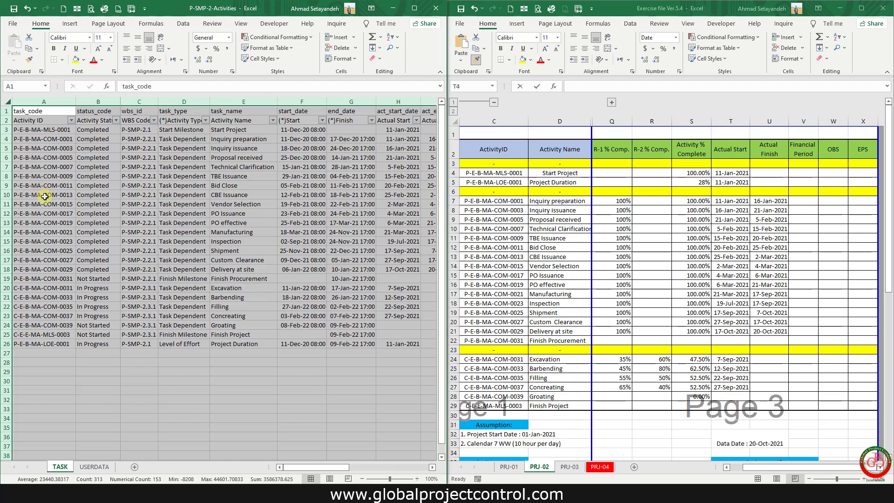
key(ctrl+c)
right_click(114, 195)
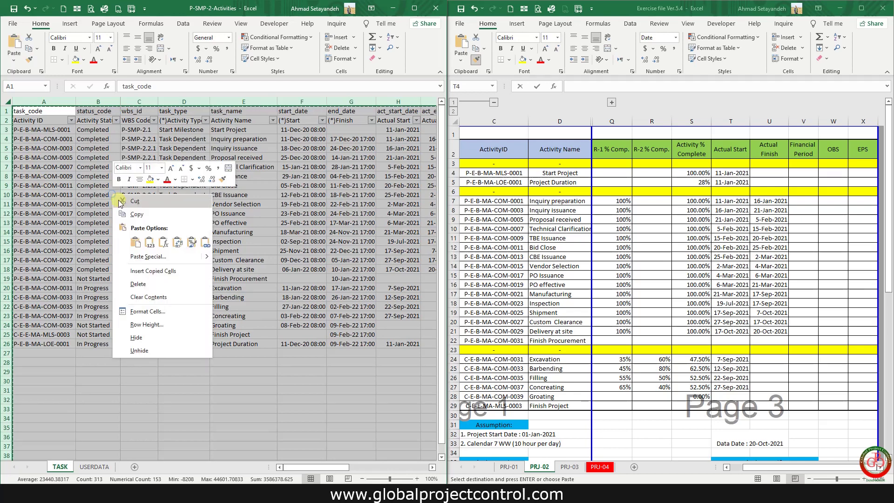
click(149, 243)
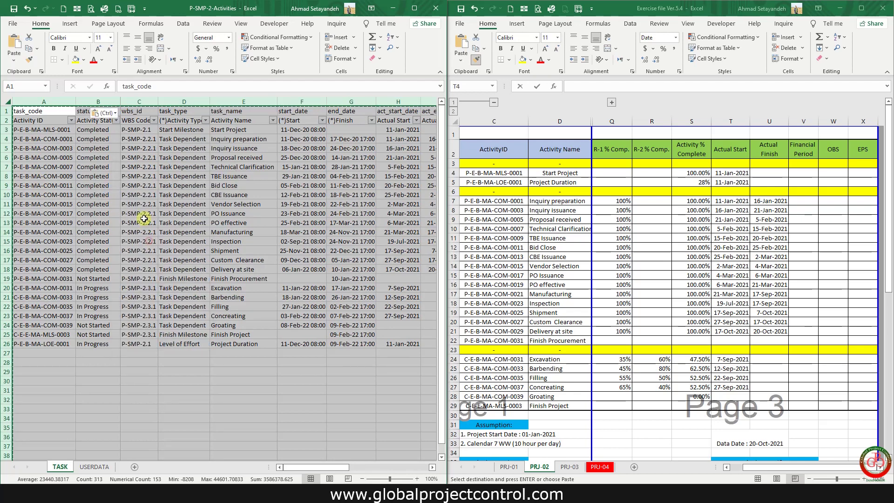
Step: Remove the header filters from the TASK sheet and unfreeze its panes
click(184, 23)
click(233, 43)
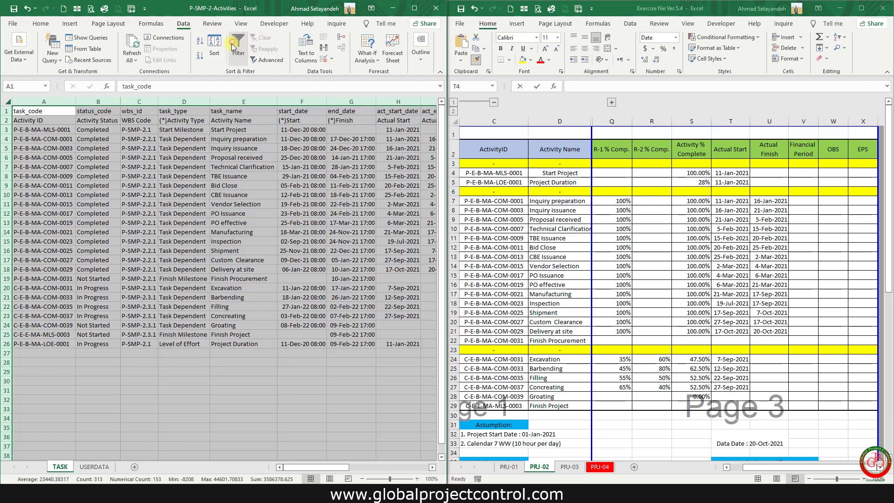
click(240, 23)
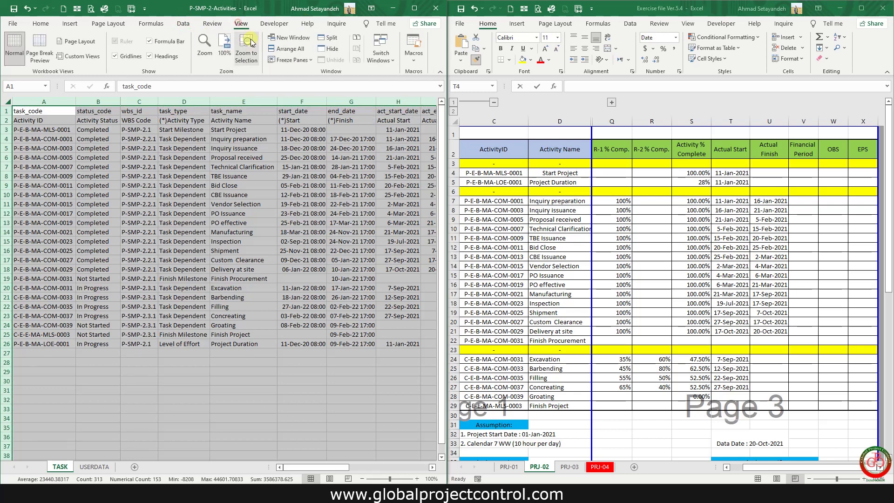
click(292, 60)
click(307, 104)
click(229, 179)
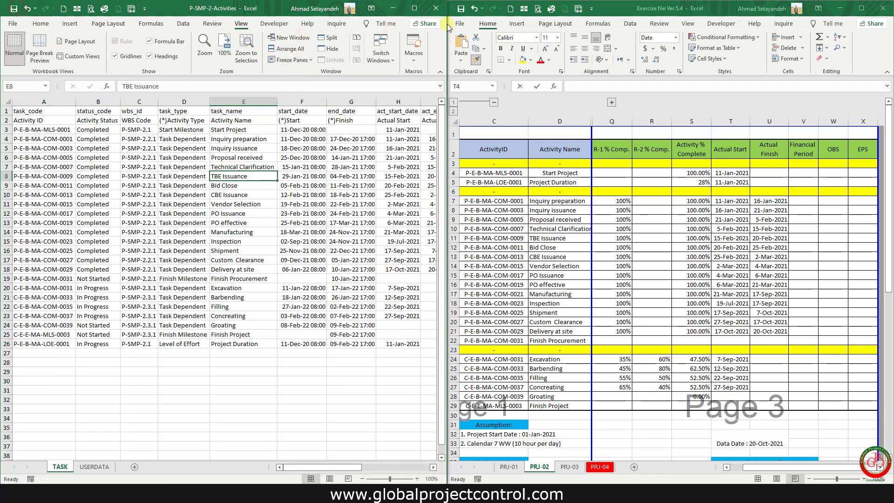
Step: Close the P-SMP-2-Activities workbook, put the exercise workbook out of view, and switch to Primavera P6 in a maximized window
click(439, 13)
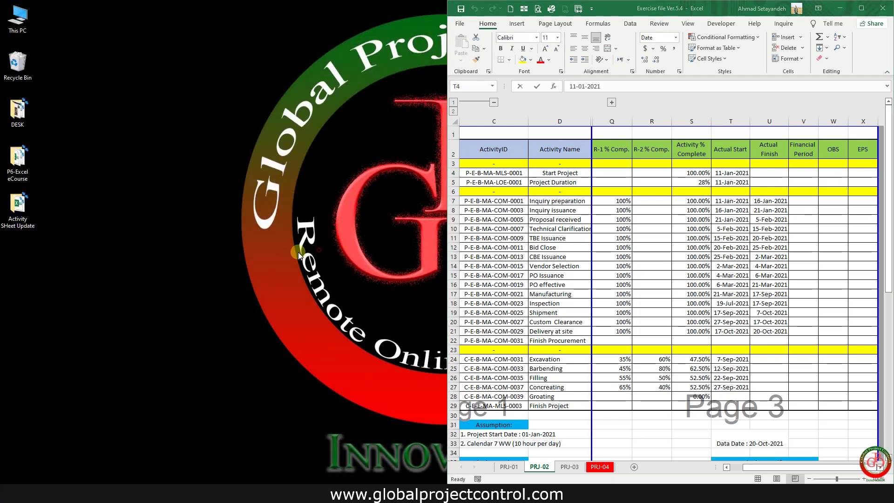
click(840, 9)
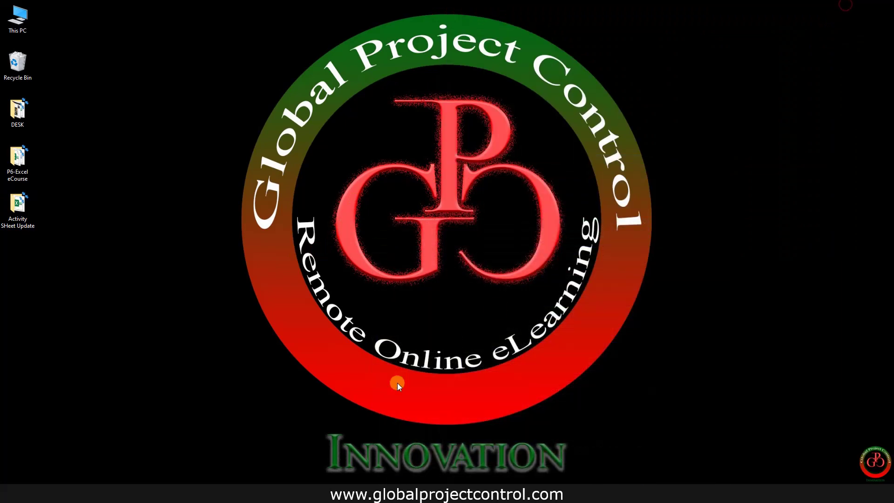
click(266, 487)
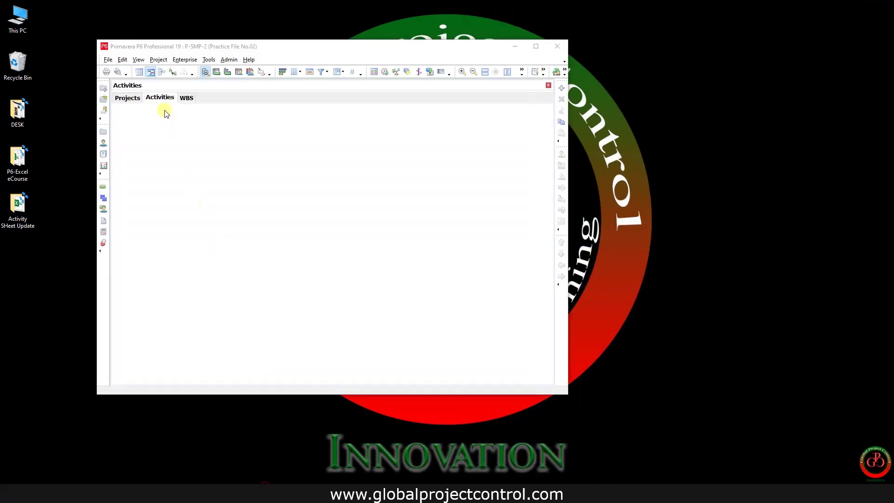
double_click(206, 49)
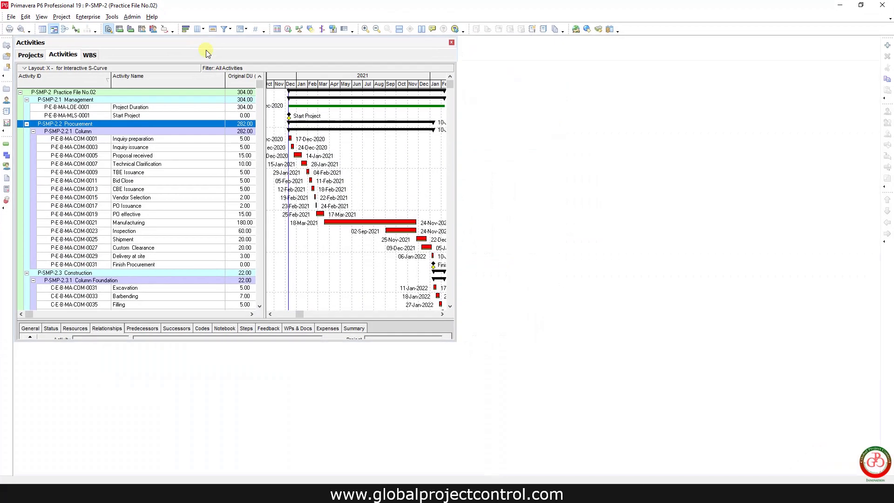
Step: Start an import with Spreadsheet - (XLSX) as the import format
click(11, 17)
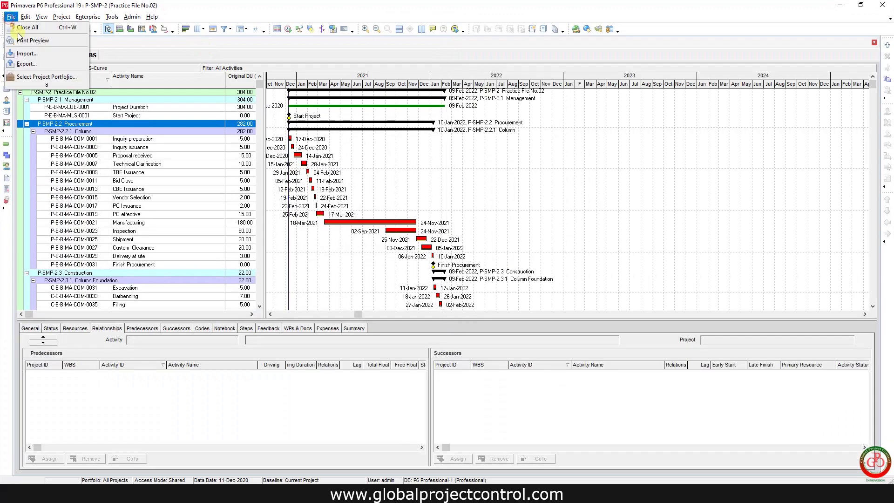
click(27, 54)
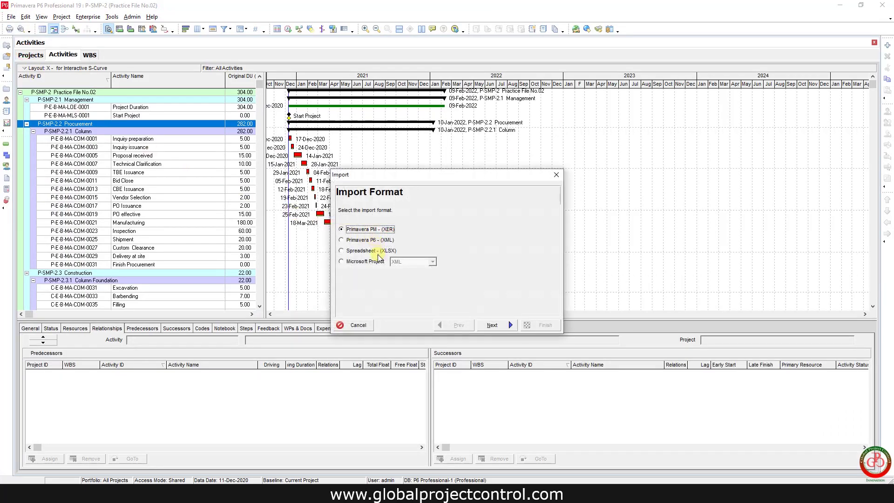
click(369, 254)
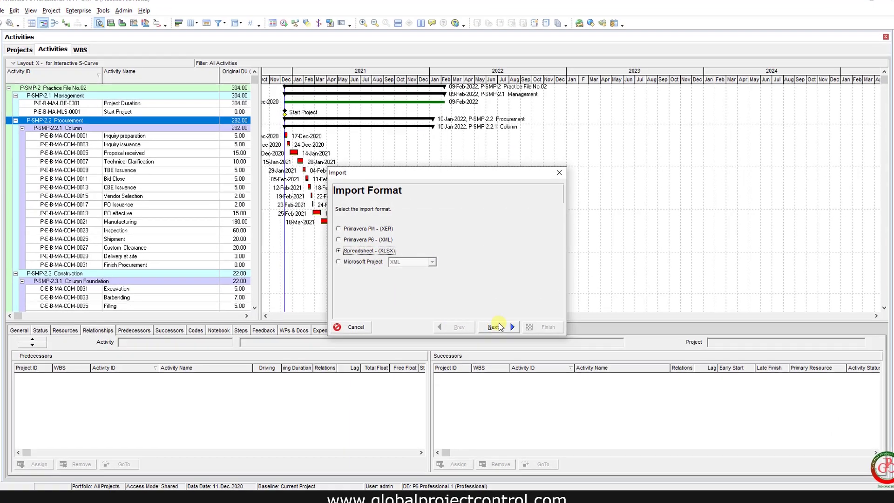
click(492, 325)
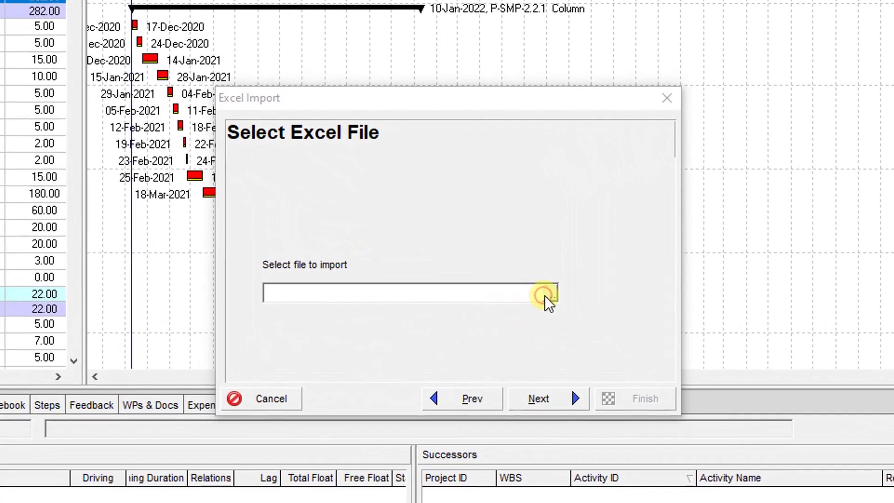
Step: Choose P-SMP-2-Activities from the Activity SHeet Update folder on the Desktop as the file to import
click(530, 285)
click(255, 97)
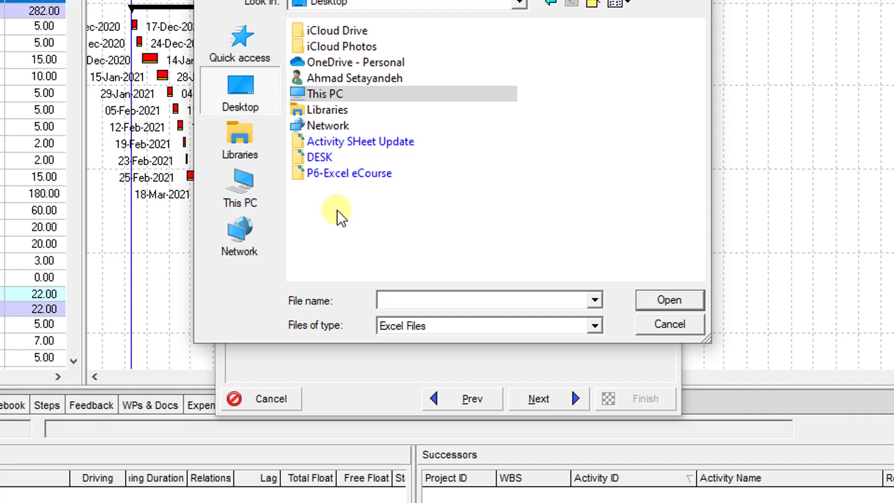
double_click(355, 140)
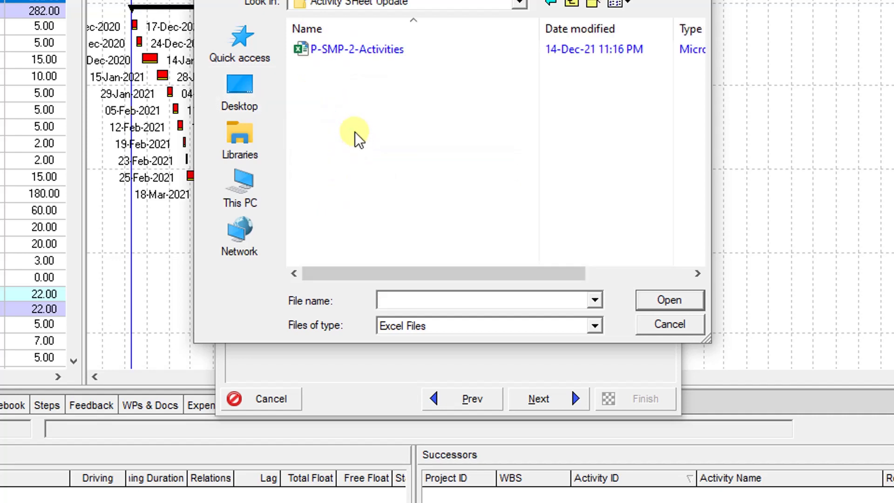
double_click(349, 51)
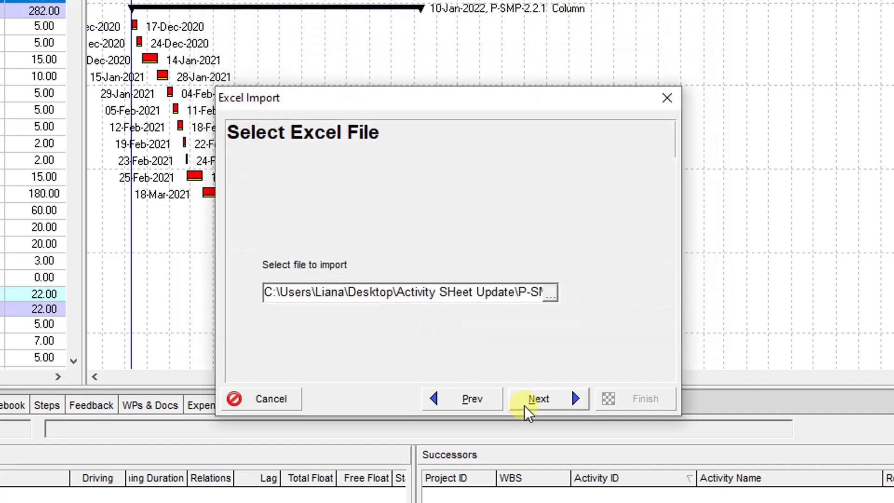
Step: Select Activities as the type of data to import and continue to the project options
click(564, 398)
click(302, 215)
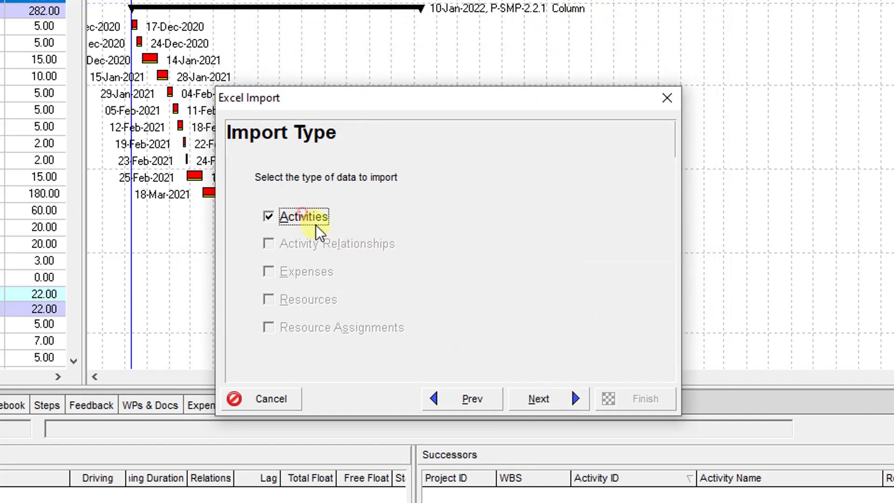
click(558, 396)
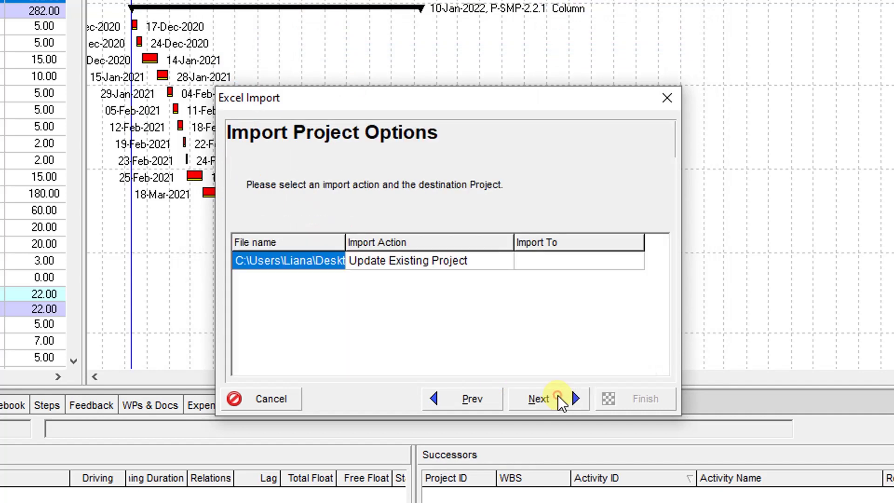
Step: Set project P-SMP-2 as the destination for the Update Existing Project import action
click(582, 264)
click(627, 262)
click(636, 263)
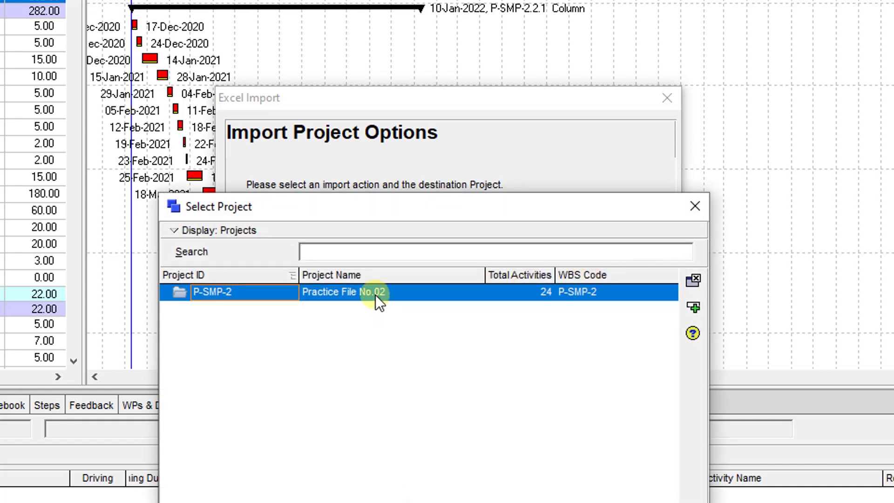
click(693, 307)
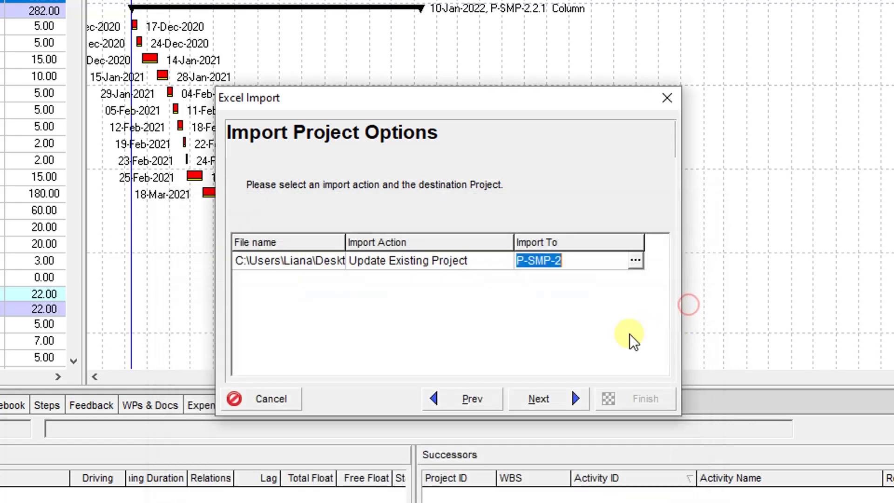
Step: Continue to the import summary, run the import of P-SMP-2-Activities.xlsx, and close the import result
click(557, 401)
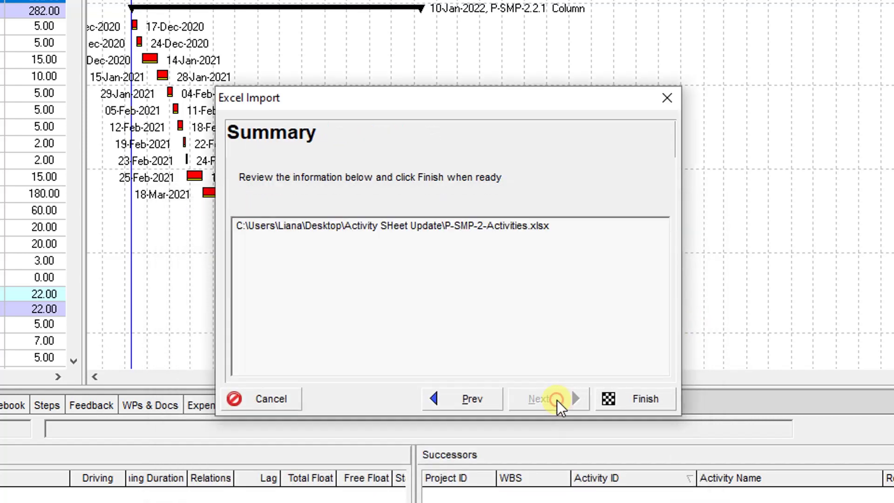
click(622, 400)
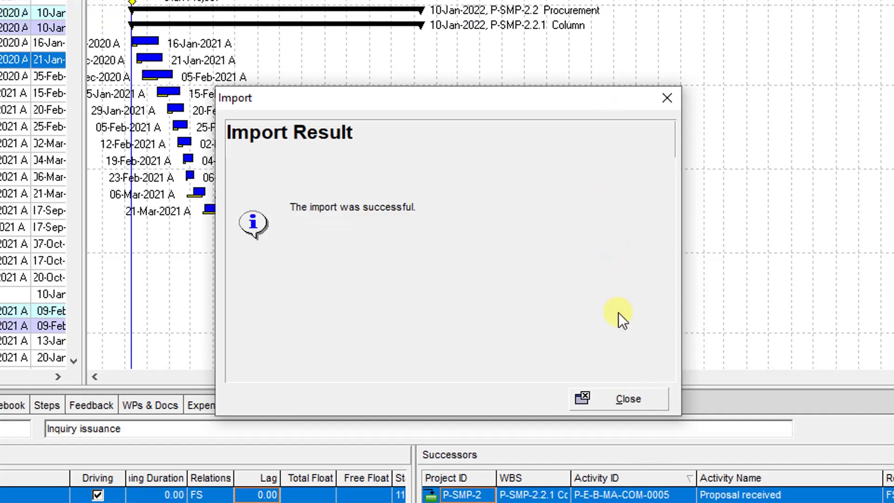
click(604, 403)
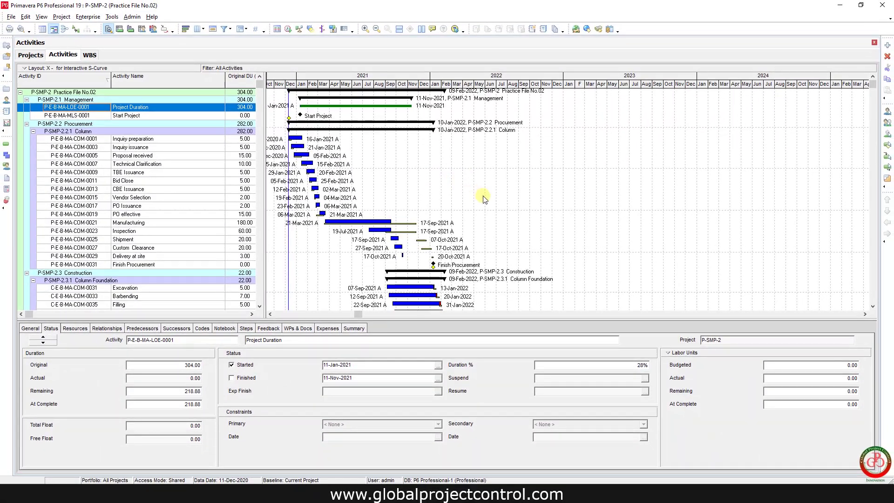
Step: Open the Schedule settings for the updated project and set the current data date to 15-Feb-2022
scroll(484, 210, down, 2)
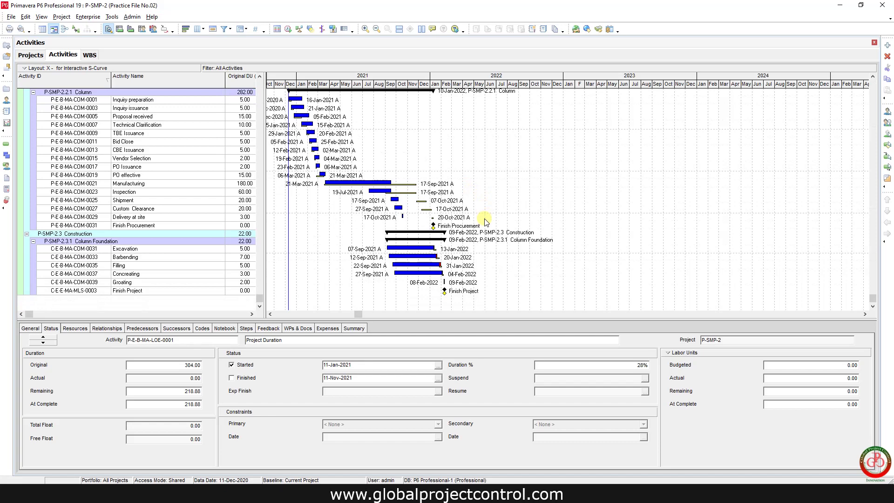
scroll(485, 221, up, 2)
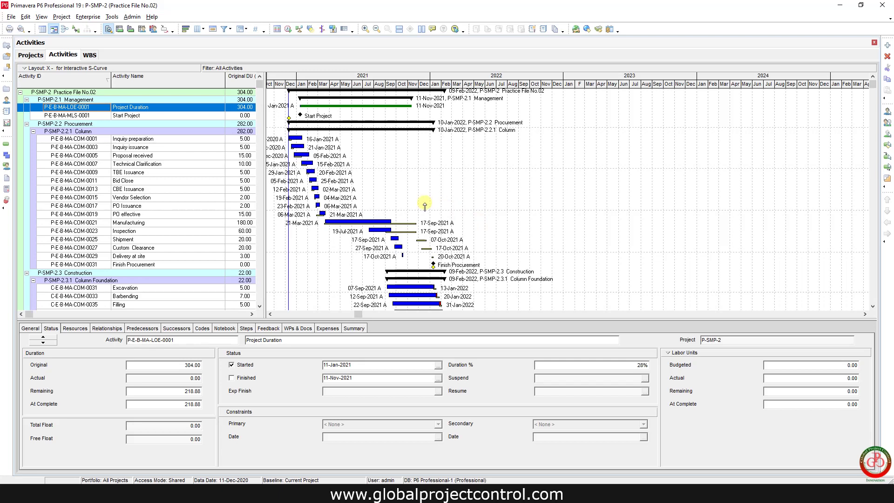
scroll(425, 205, down, 2)
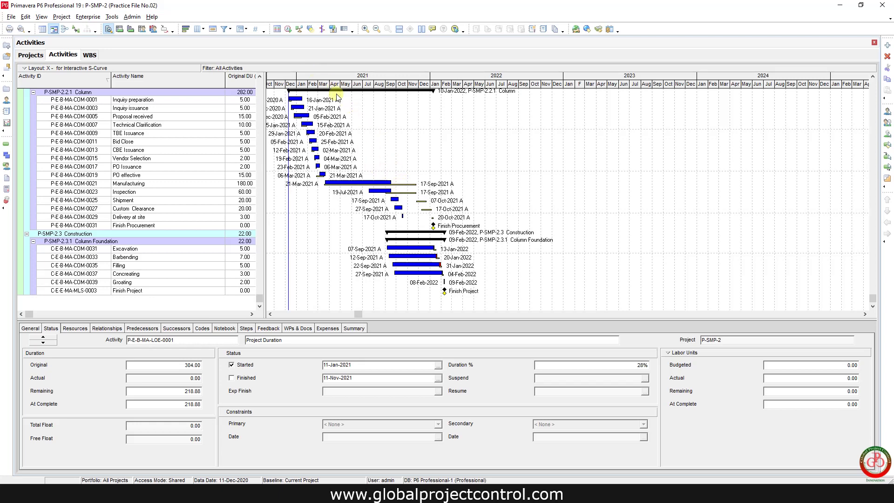
click(288, 30)
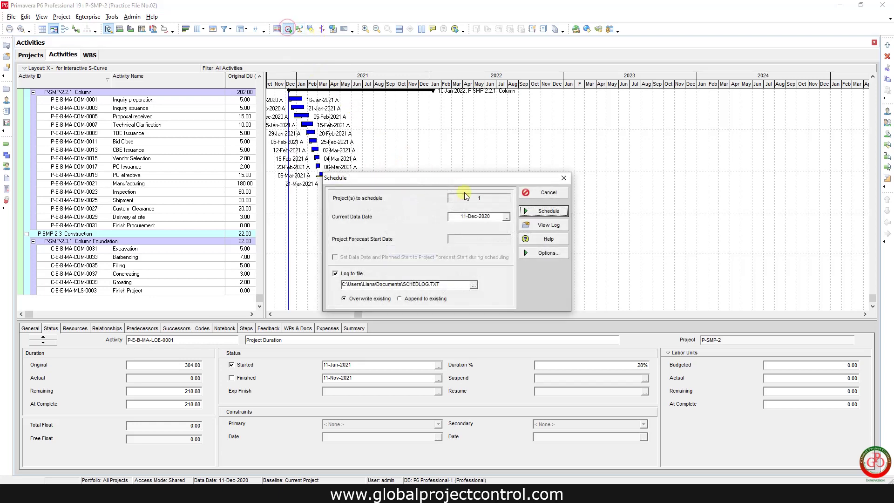
click(505, 217)
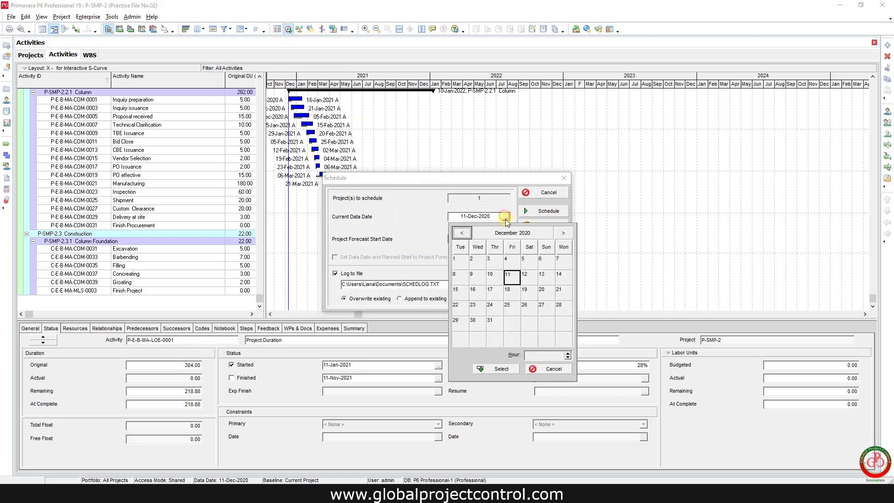
click(535, 234)
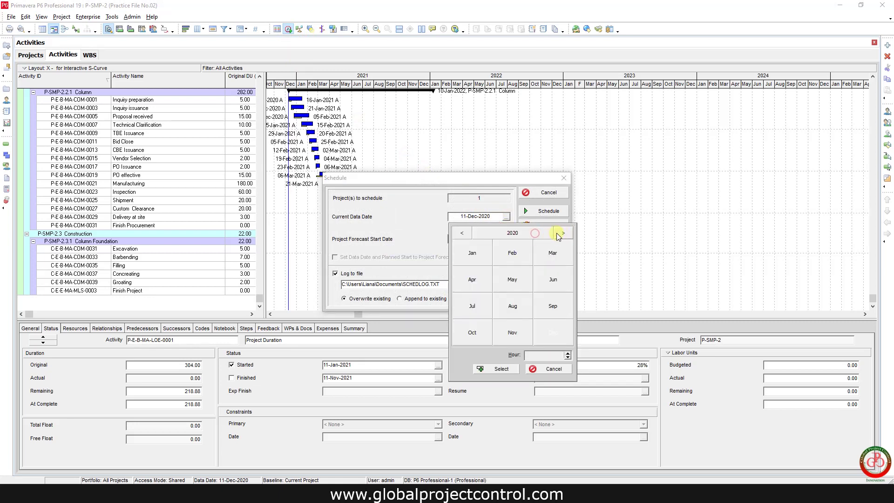
click(563, 232)
click(563, 233)
click(512, 253)
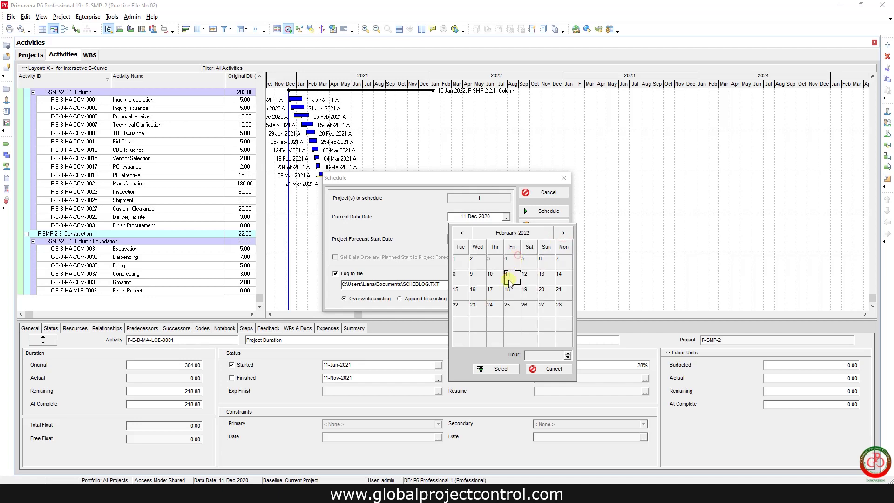
click(456, 291)
click(496, 368)
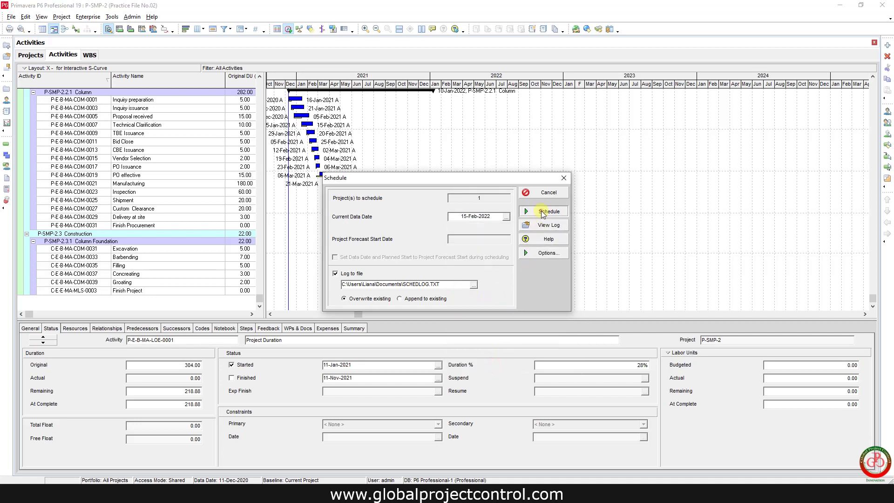
Step: Schedule the project and check the recalculated activity dates in the Gantt chart
click(540, 216)
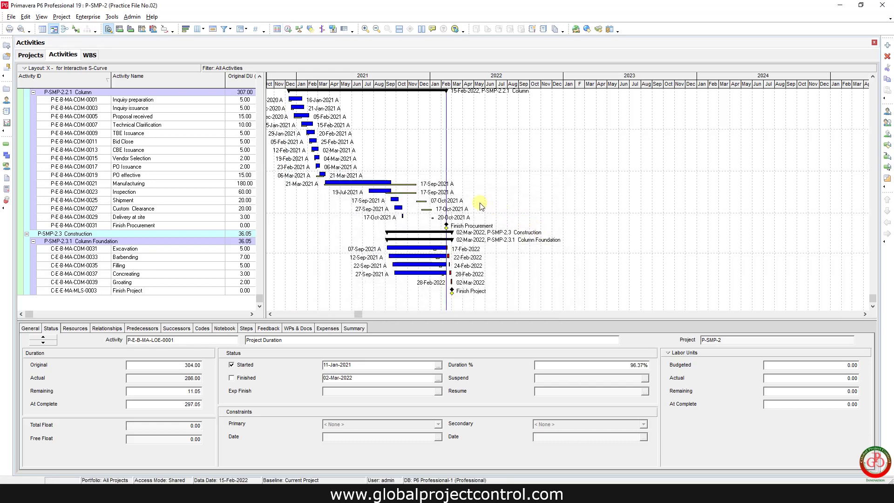
scroll(480, 206, up, 2)
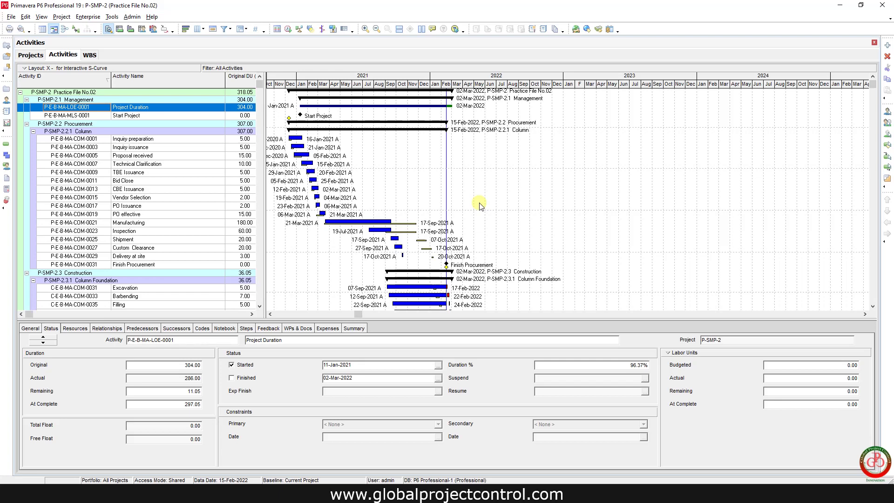
scroll(481, 206, down, 2)
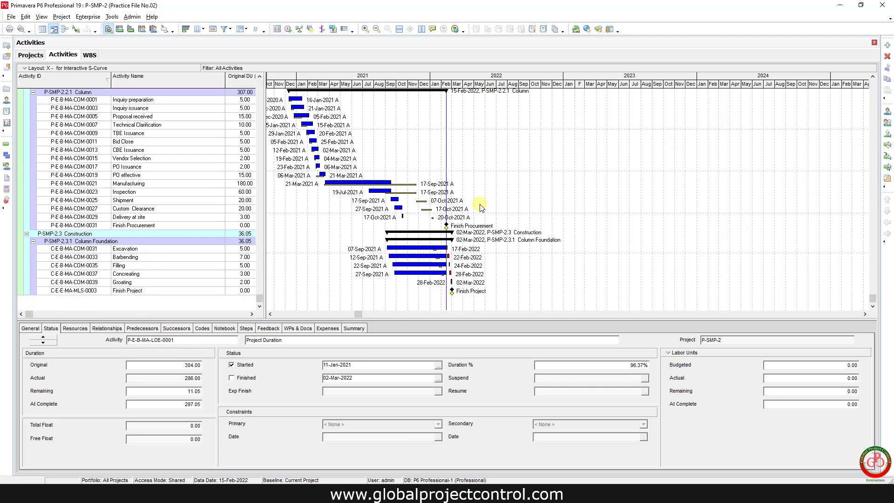